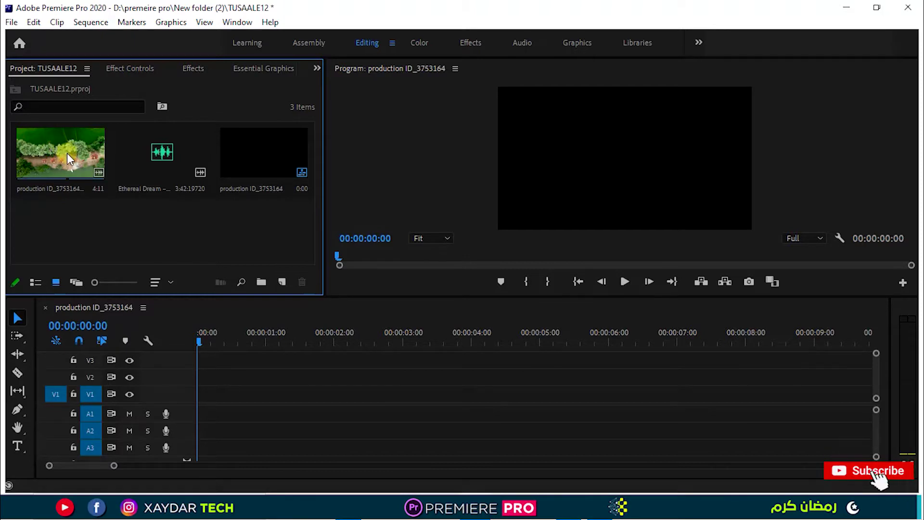
Step: Preview production ID_3753164.mp4 and place it at the start of V1/A1
double_click(67, 153)
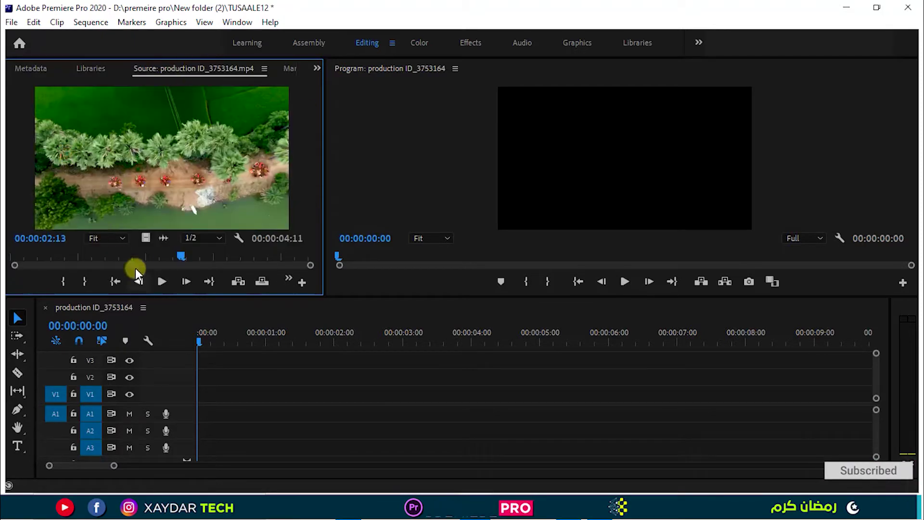
left_click_drag(135, 269, 79, 269)
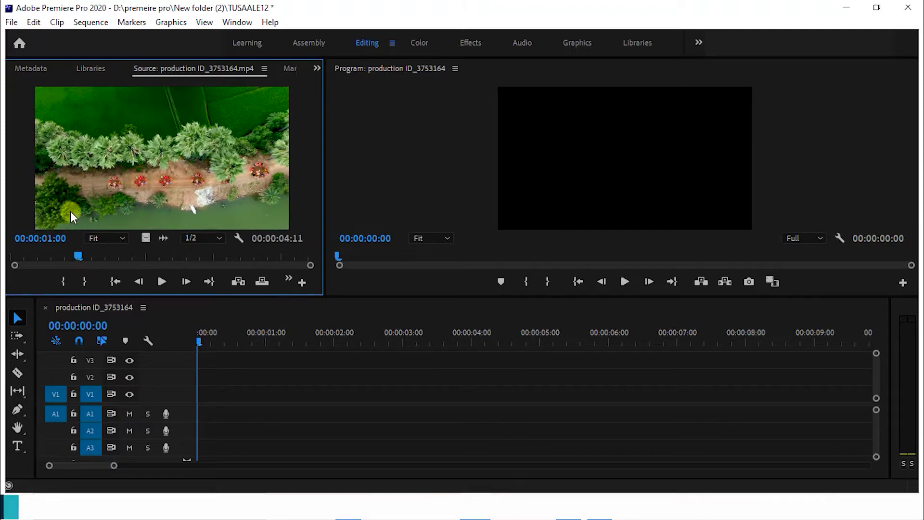
mouse_move(160, 182)
left_mouse_down()
mouse_move(236, 408)
mouse_move(192, 407)
left_mouse_up()
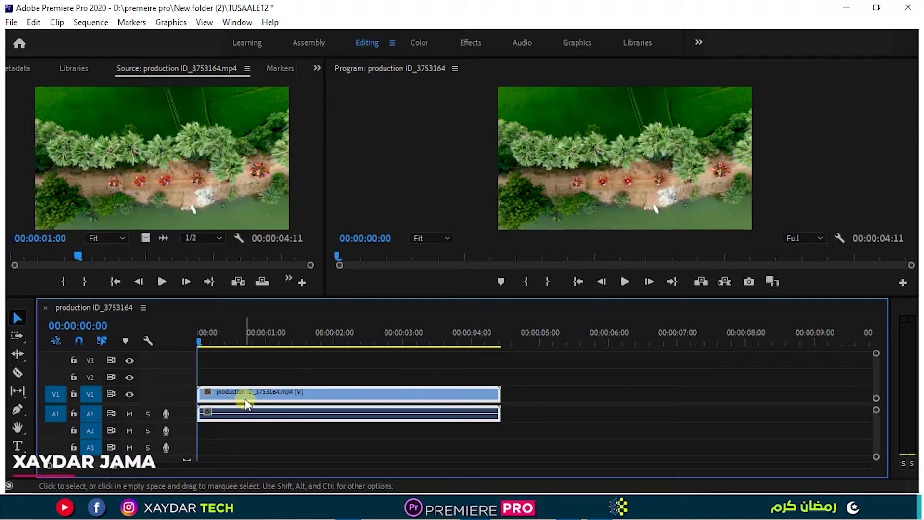
Step: Type the title 'XAYDAR TECH' over the palm footage, creating a graphic on V2
left_click(17, 445)
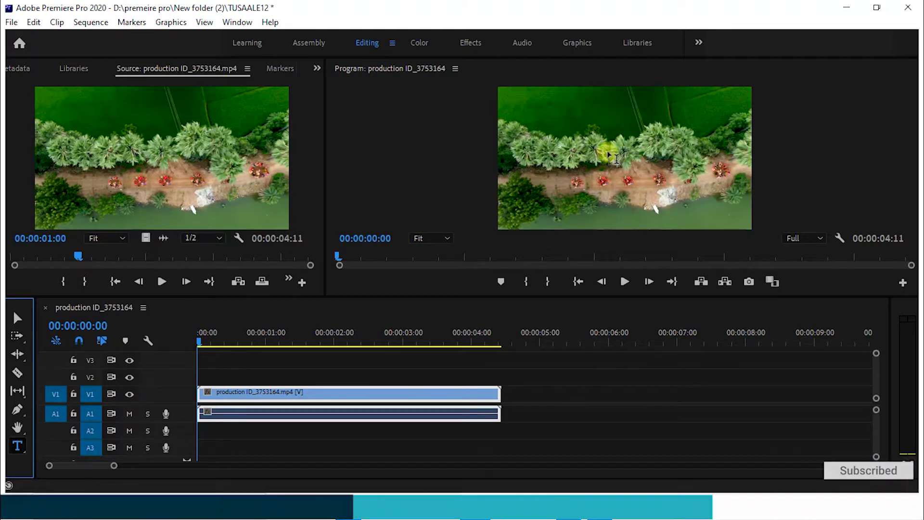
left_click(608, 150)
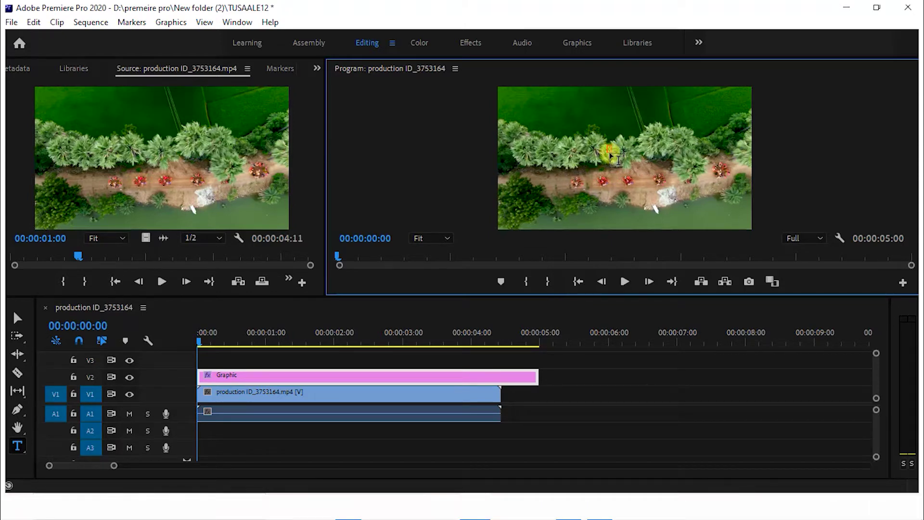
type("KAYDAR TECH")
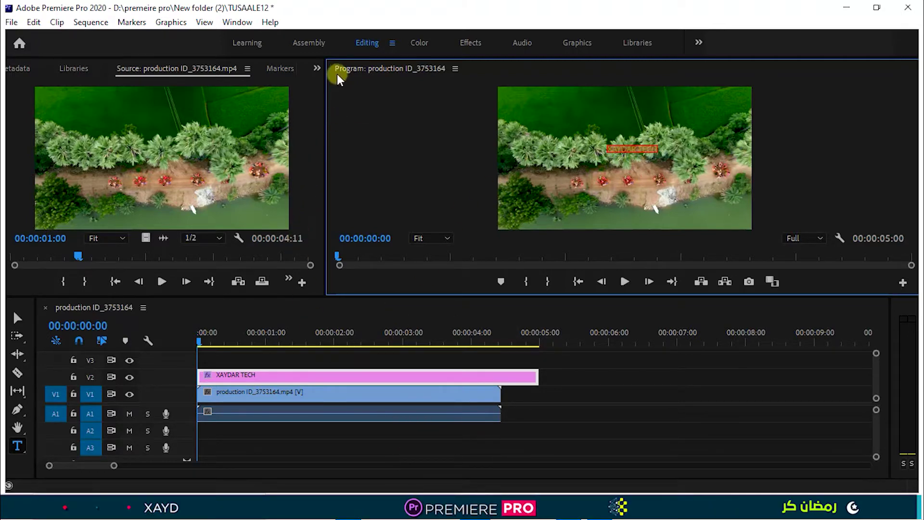
Step: Open the Essential Graphics panel from the hidden panels list
left_click(317, 69)
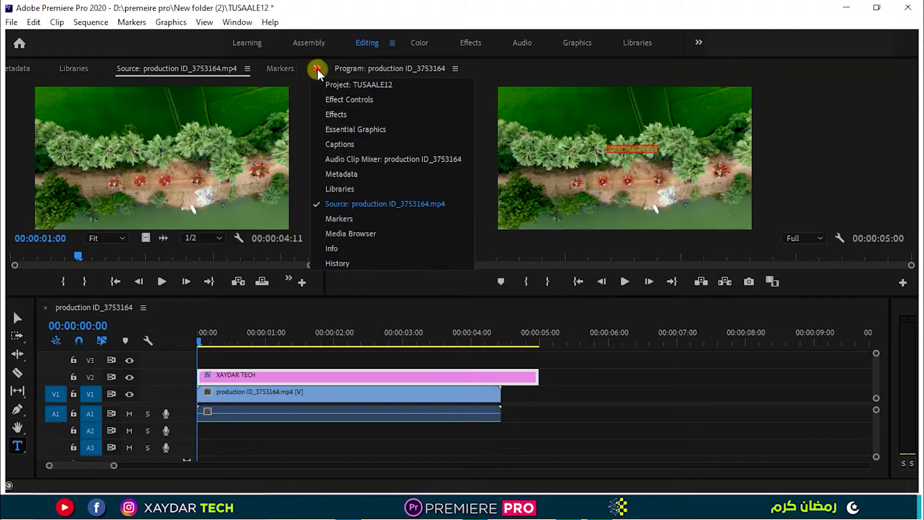
left_click(337, 130)
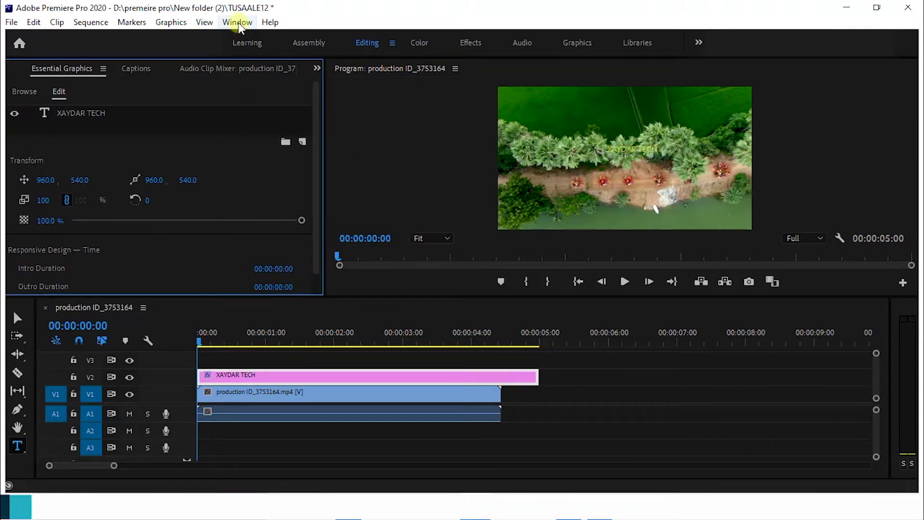
left_click(237, 22)
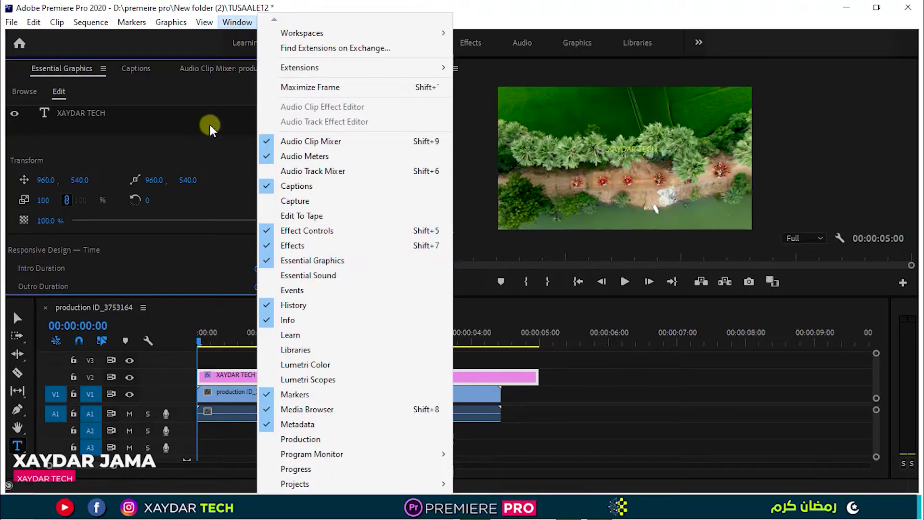
left_click(231, 28)
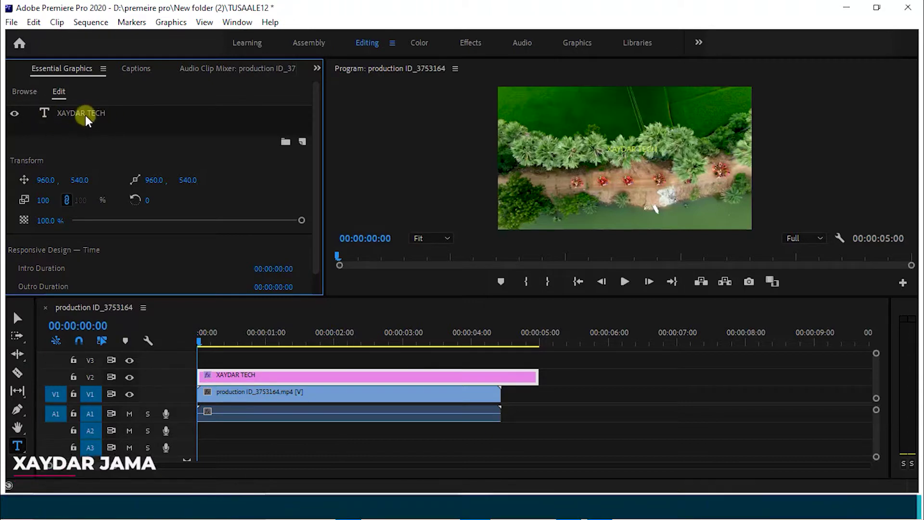
Step: Select the XAYDAR TECH text layer and browse its graphic settings
left_click(83, 119)
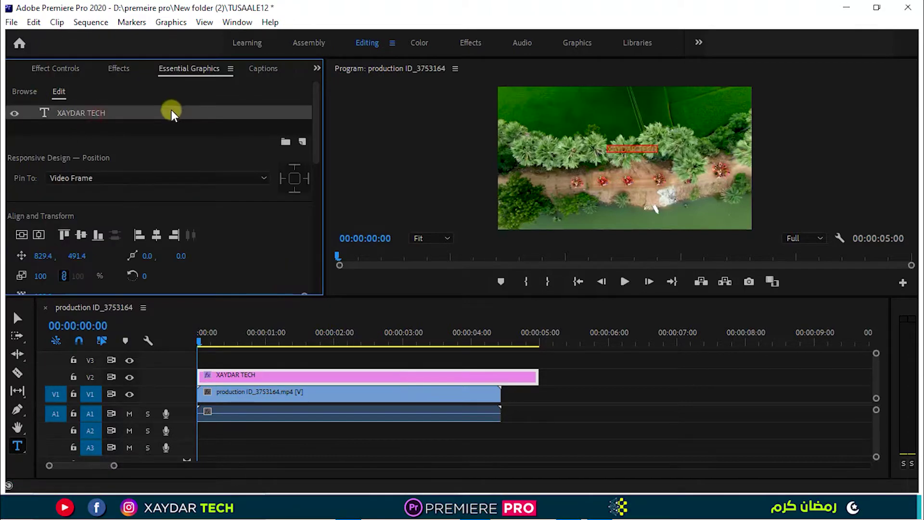
left_click(99, 178)
left_click(99, 177)
scroll(173, 205, "down", 1)
scroll(145, 202, "down", 2)
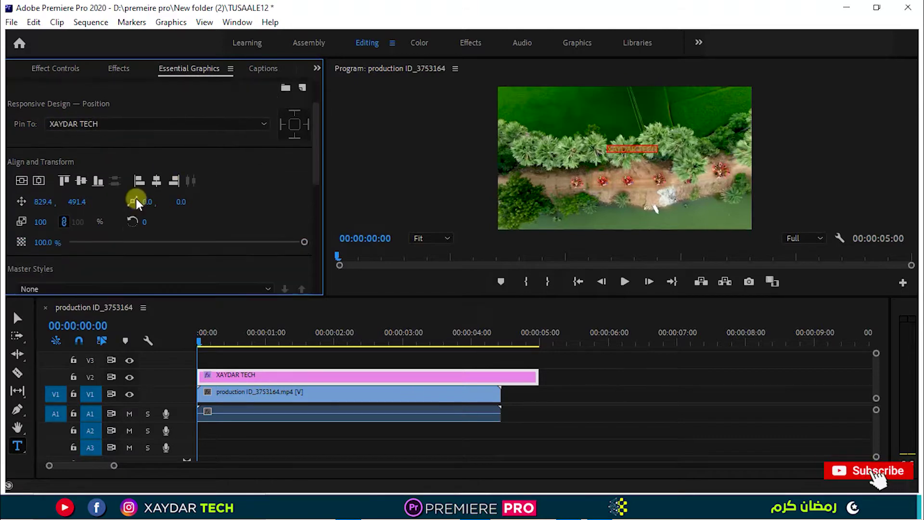
scroll(120, 206, "down", 2)
scroll(124, 207, "down", 4)
scroll(127, 206, "down", 1)
scroll(128, 202, "down", 2)
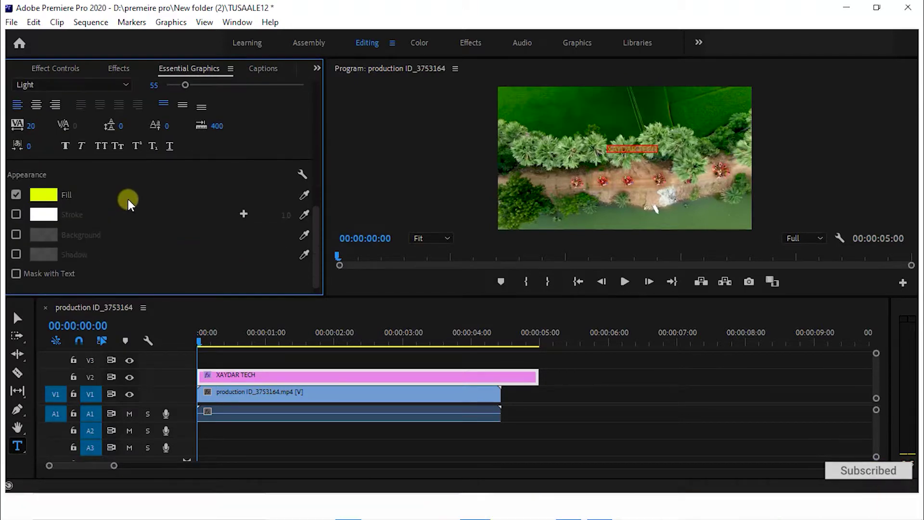
scroll(128, 201, "up", 4)
scroll(129, 197, "up", 3)
scroll(129, 198, "down", 2)
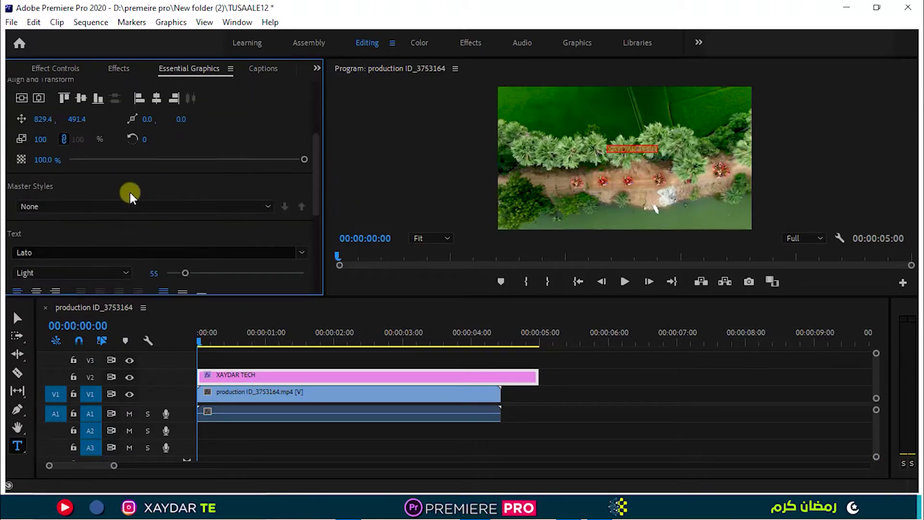
scroll(130, 195, "down", 3)
scroll(130, 197, "down", 3)
scroll(130, 200, "up", 3)
scroll(129, 199, "up", 2)
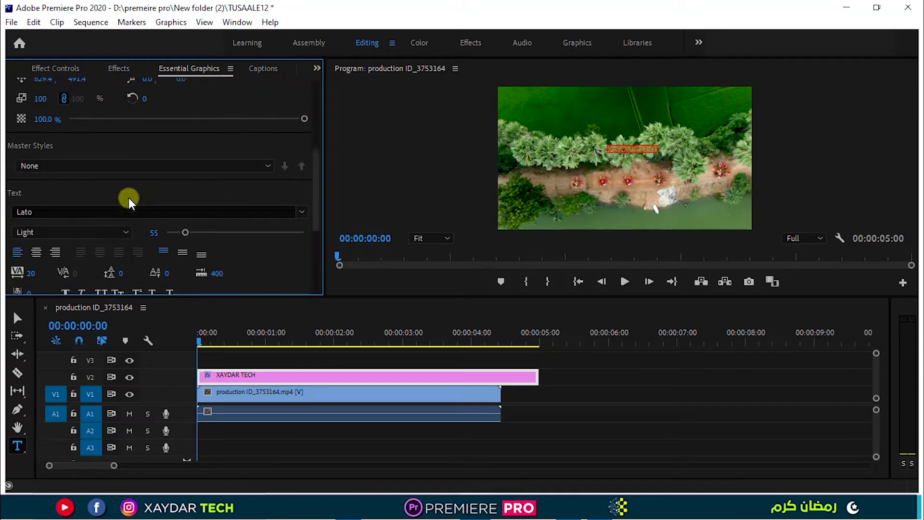
scroll(130, 195, "up", 1)
scroll(130, 195, "down", 1)
scroll(130, 197, "down", 1)
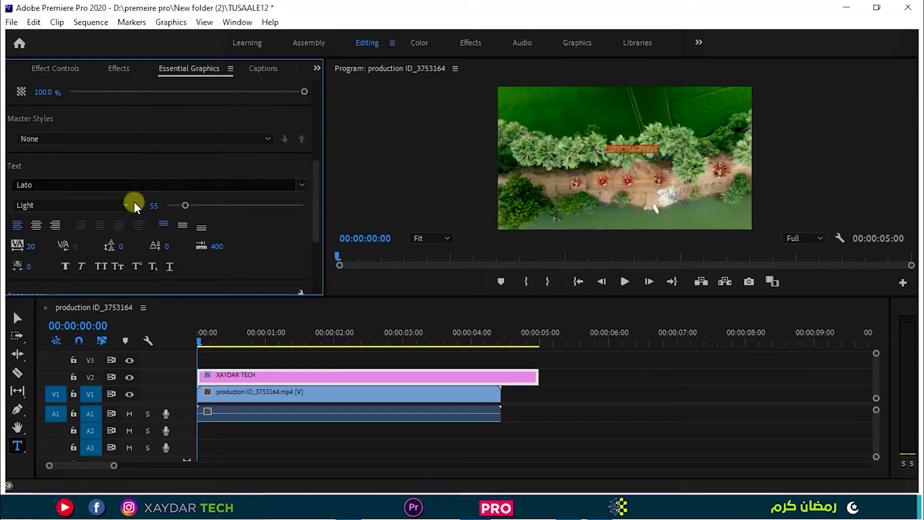
scroll(126, 212, "down", 2)
scroll(119, 214, "down", 1)
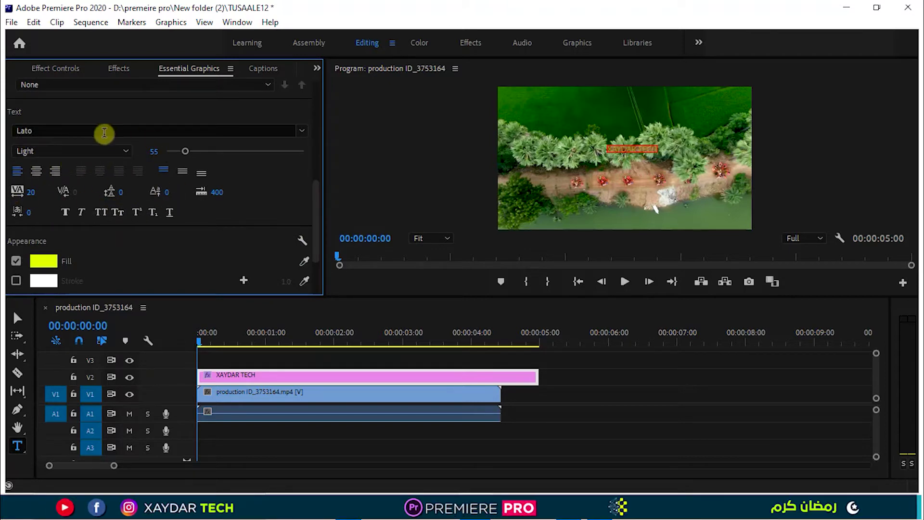
scroll(62, 219, "down", 1)
scroll(72, 227, "up", 1)
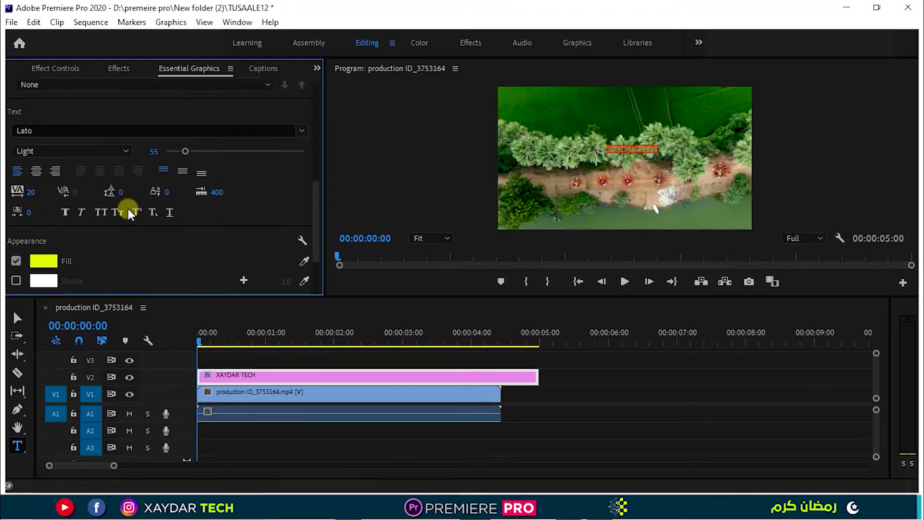
scroll(123, 197, "up", 3)
scroll(118, 186, "up", 3)
scroll(126, 179, "up", 2)
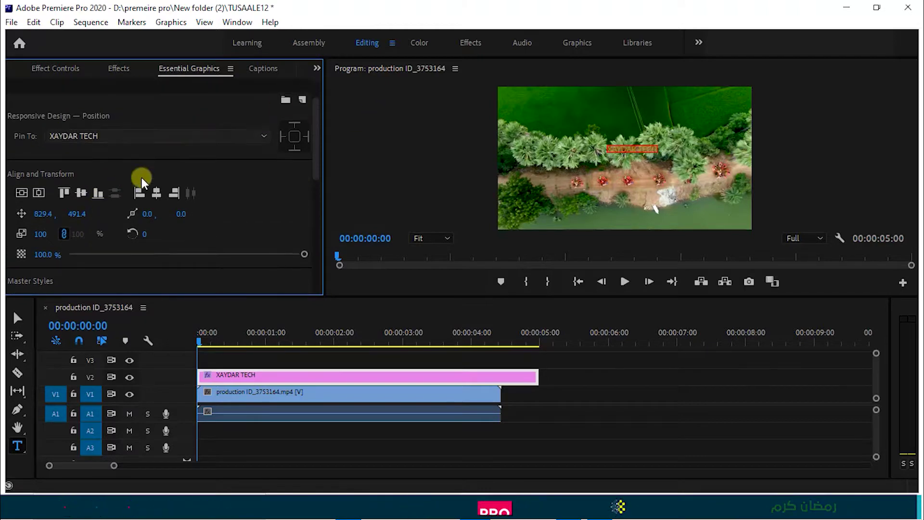
Step: Align the XAYDAR TECH title to the centre of the video frame
left_click(20, 194)
left_click(38, 192)
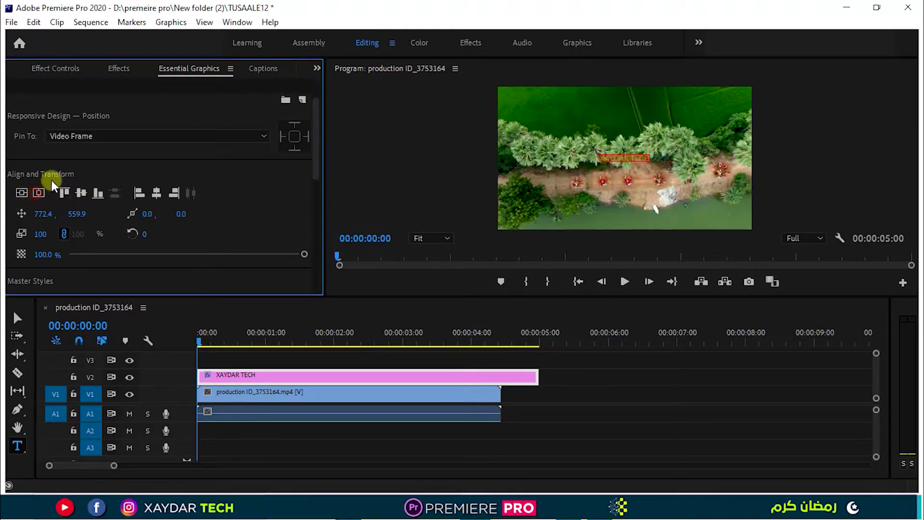
scroll(128, 195, "down", 3)
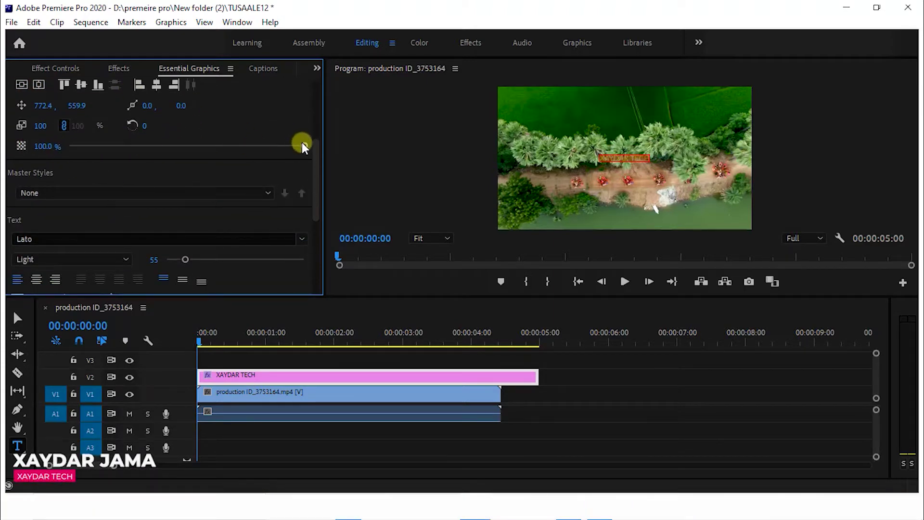
scroll(124, 192, "down", 3)
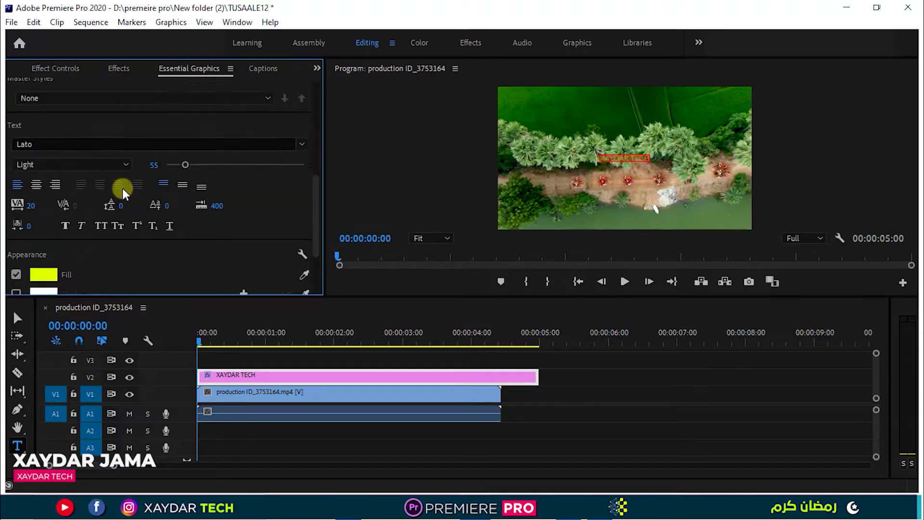
scroll(124, 193, "down", 2)
Step: Set the title's fill colour to pale FAFFDC
left_click(42, 220)
left_click_drag(495, 319, 518, 483)
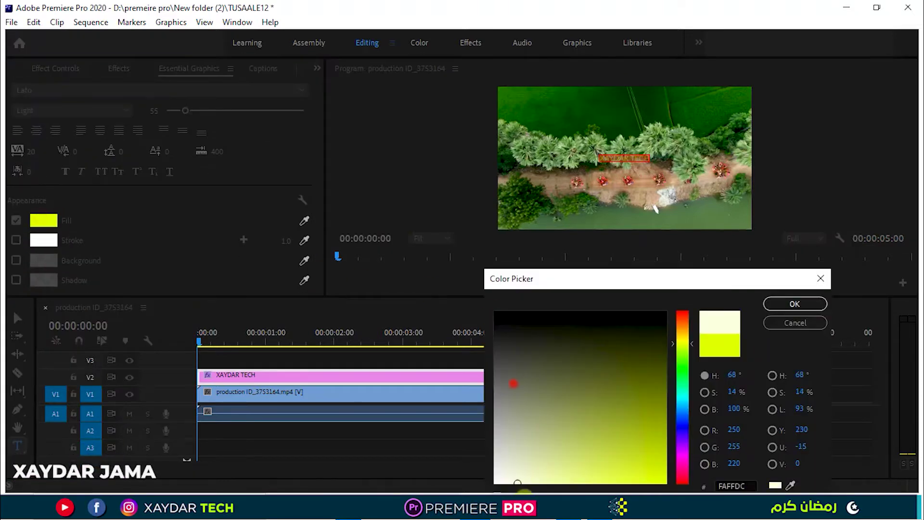
left_click(800, 305)
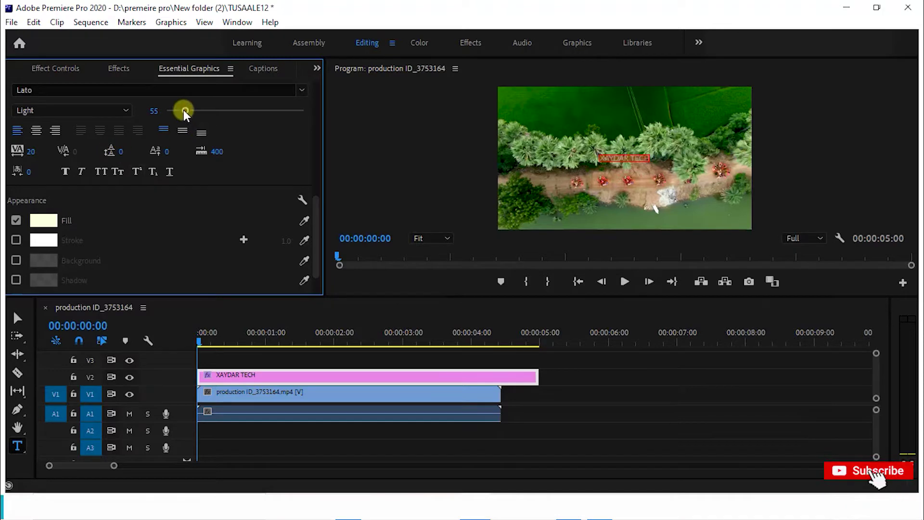
Step: Enlarge the title to size 146 and make it Lato Bold
left_click_drag(185, 112, 217, 111)
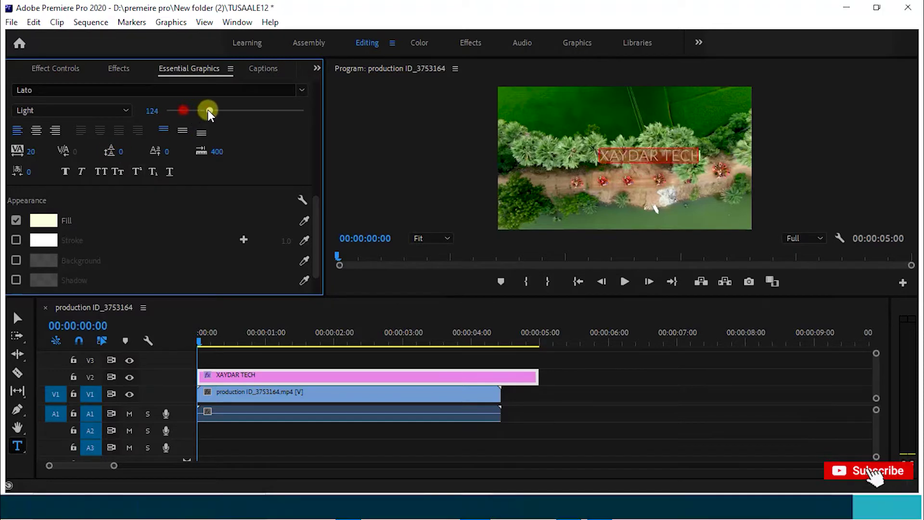
scroll(96, 126, "up", 1)
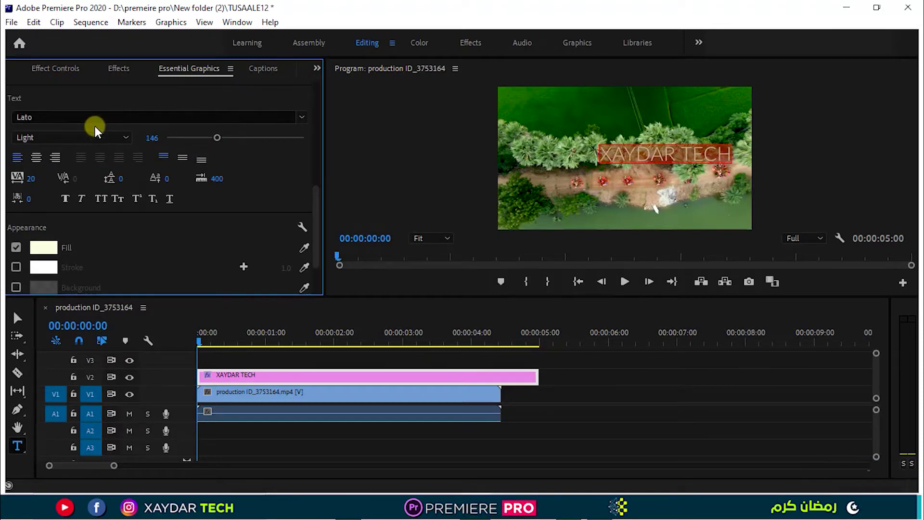
scroll(33, 147, "up", 1)
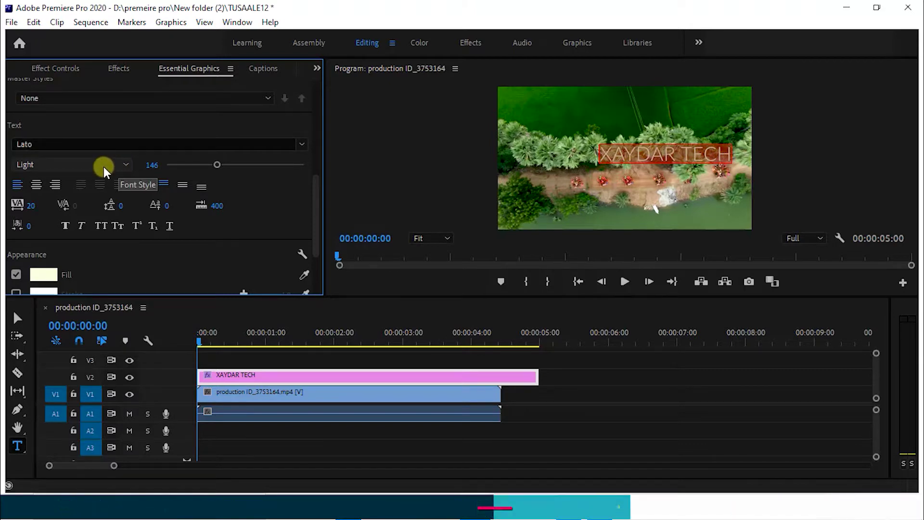
left_click(104, 167)
left_click(72, 363)
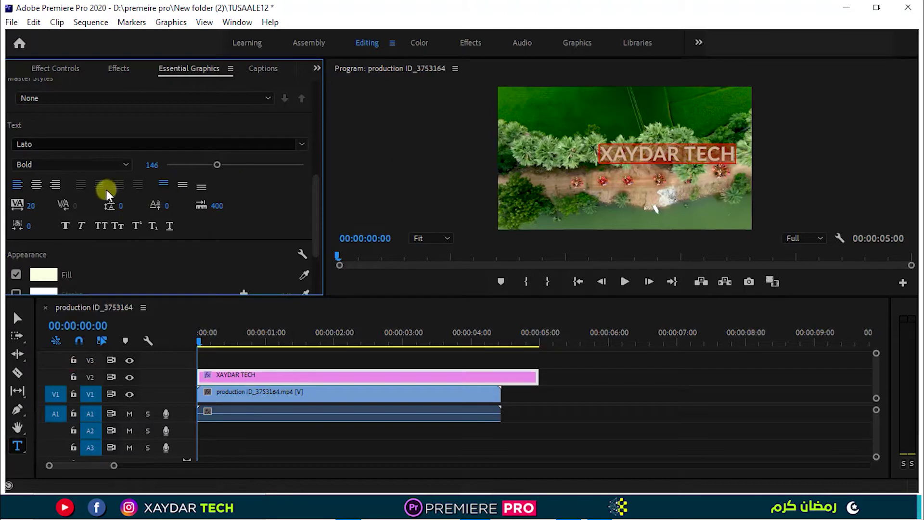
Step: Re-centre the resized title in the video frame
scroll(76, 182, "up", 5)
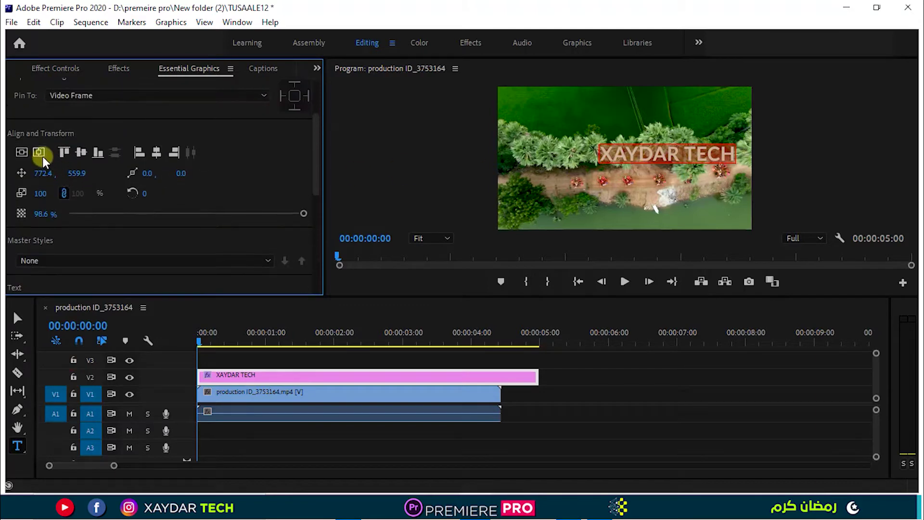
left_click(39, 152)
left_click(21, 152)
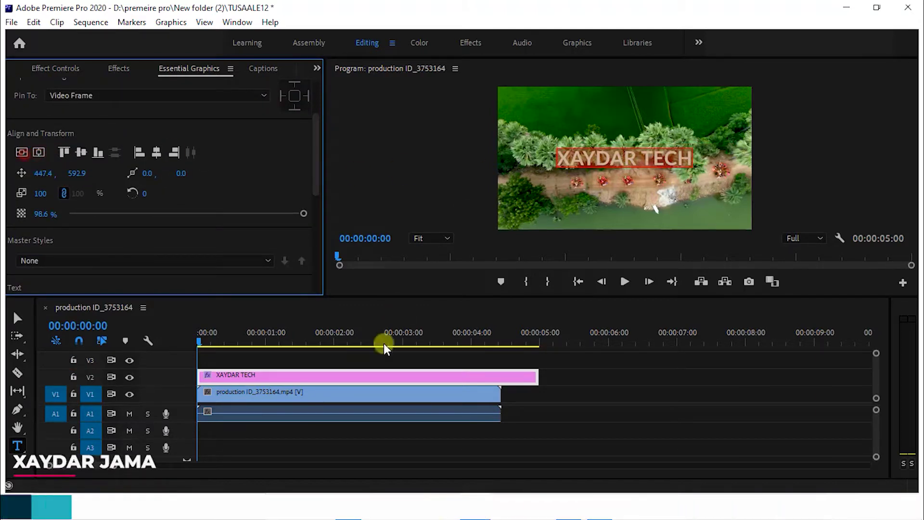
Step: Reselect the XAYDAR TECH title clip on V2 in the timeline
left_click(352, 436)
left_click(306, 371)
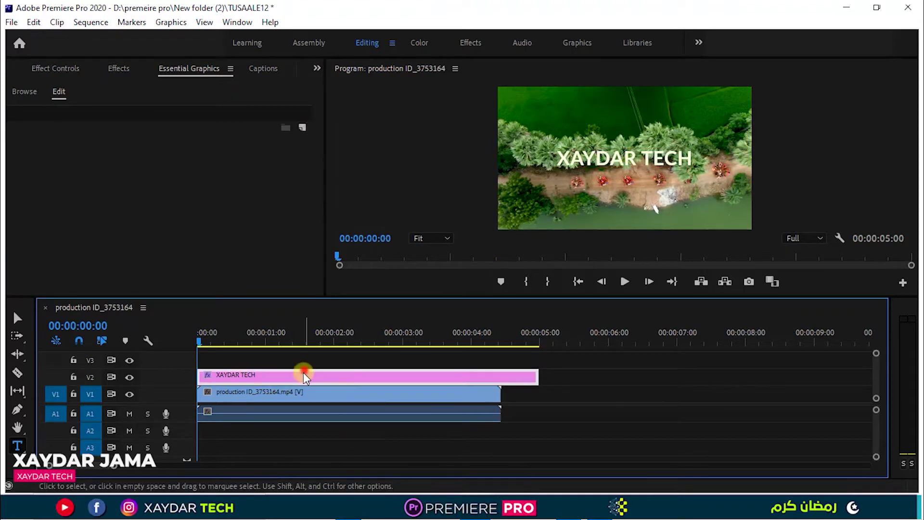
left_click(318, 432)
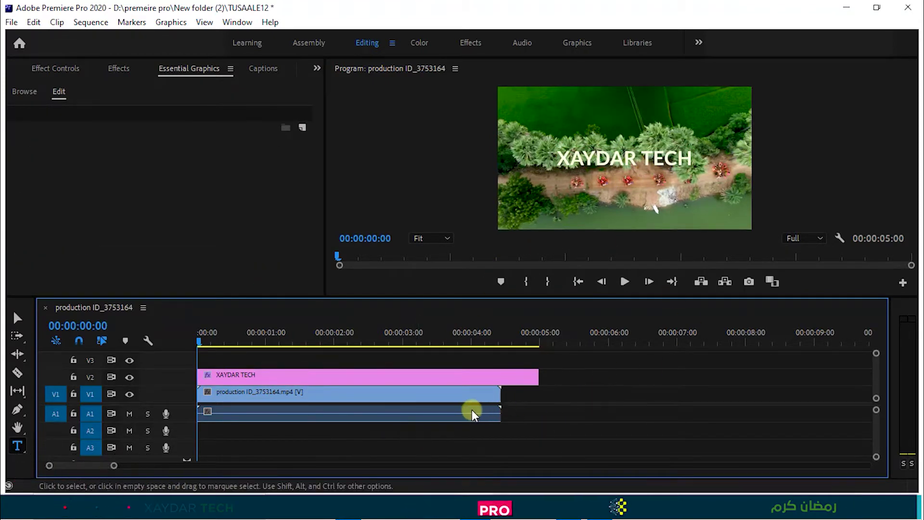
left_click(457, 402)
left_click(580, 407)
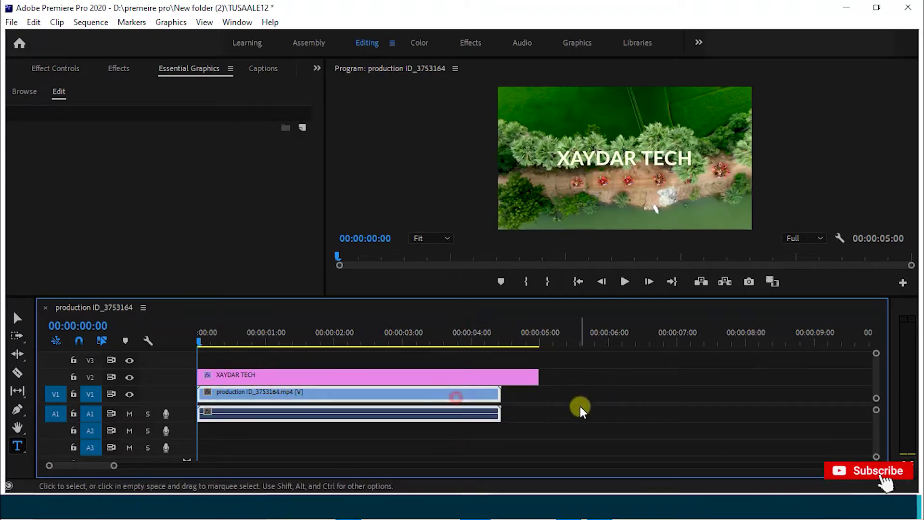
left_click(385, 376)
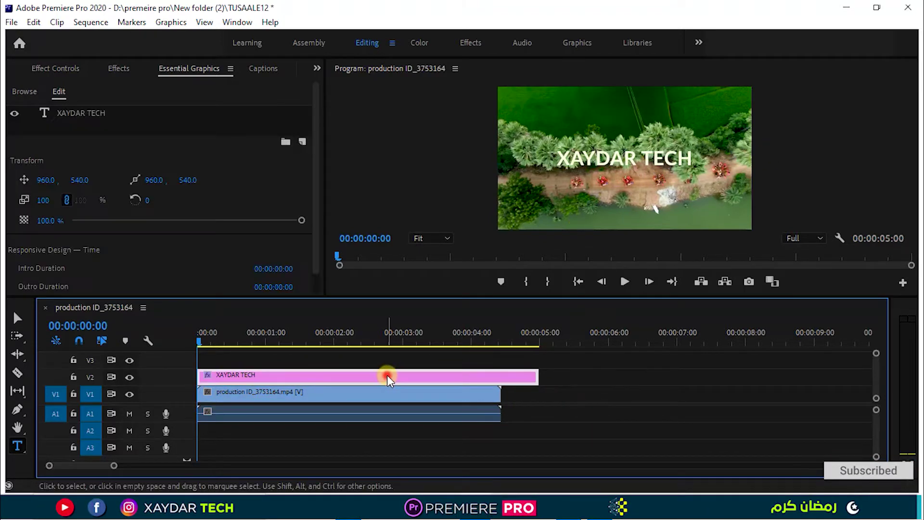
Step: Show the XAYDAR TECH text layer's properties down to its Text section
scroll(90, 130, "down", 1)
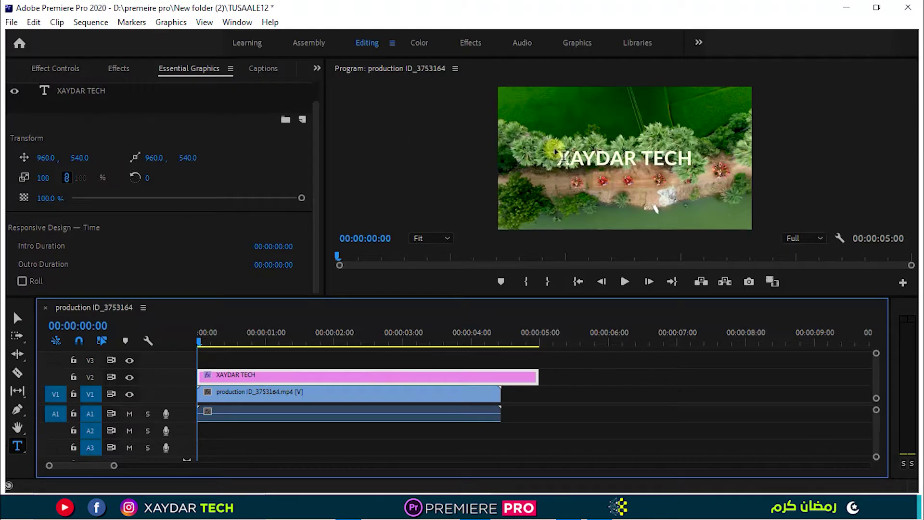
left_click(46, 97)
left_click(98, 117)
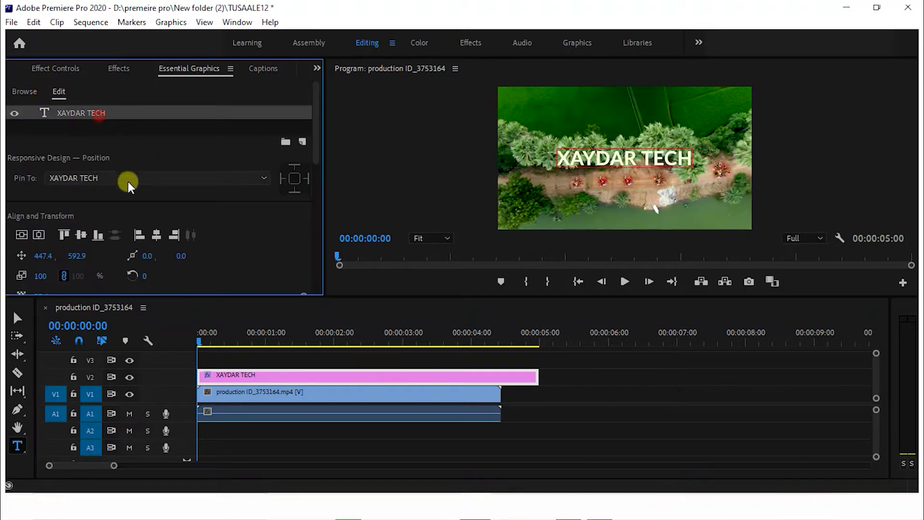
scroll(97, 212, "down", 2)
scroll(103, 206, "down", 4)
scroll(72, 188, "down", 3)
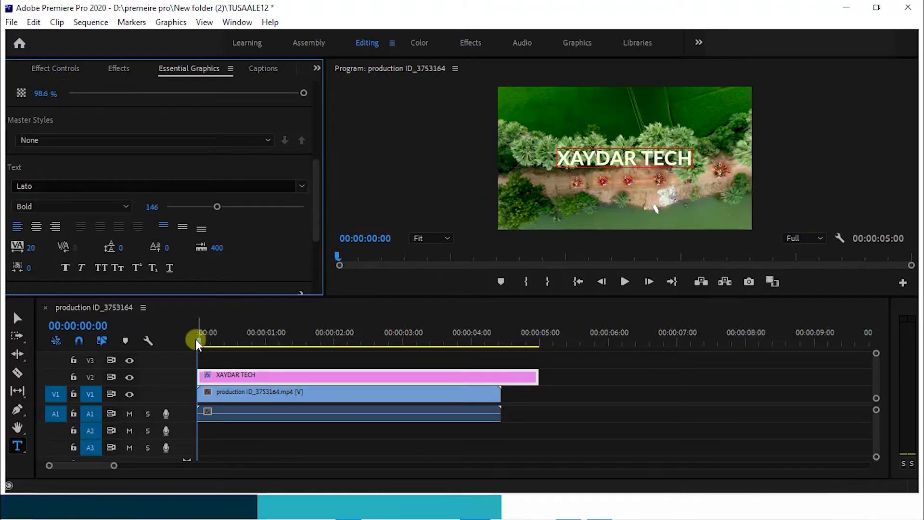
Step: Shorten the XAYDAR TECH title clip on V2
left_click_drag(197, 343, 5, 367)
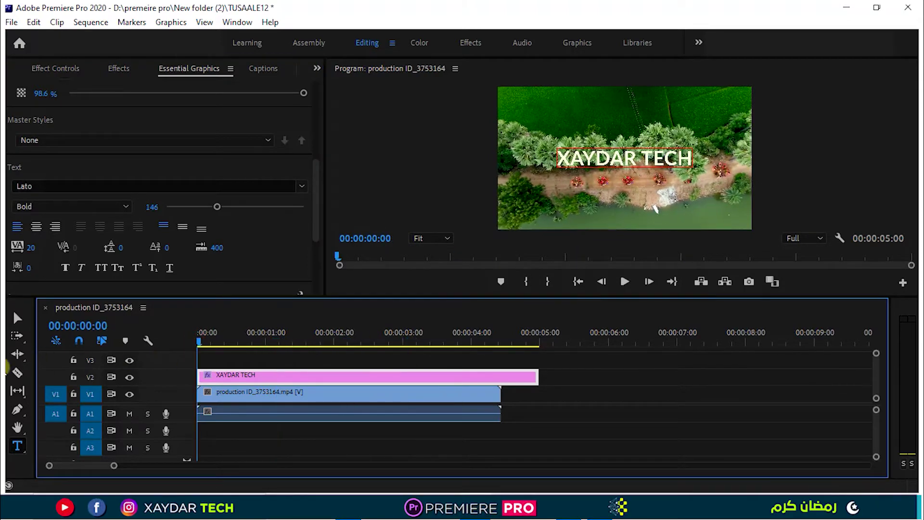
left_click_drag(532, 376, 511, 381)
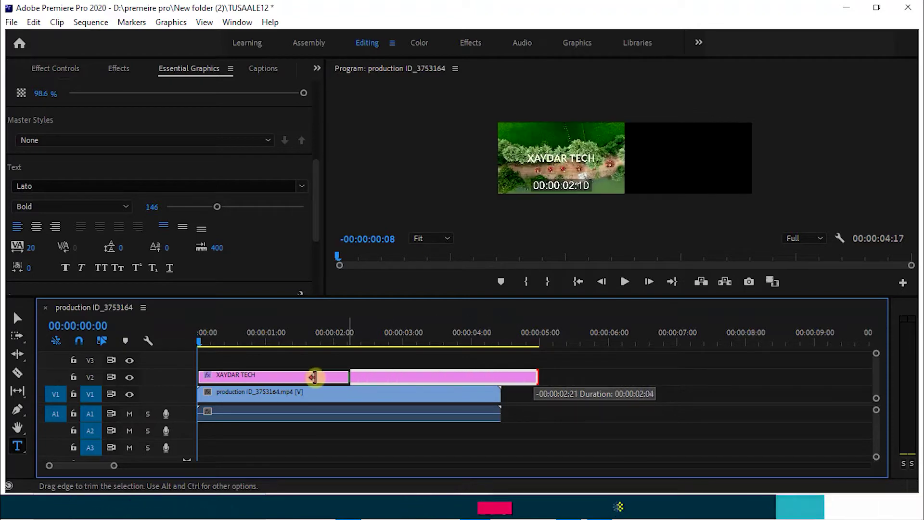
mouse_move(510, 382)
left_mouse_down()
mouse_move(226, 381)
mouse_move(285, 403)
mouse_move(227, 391)
left_mouse_up()
left_click(24, 321)
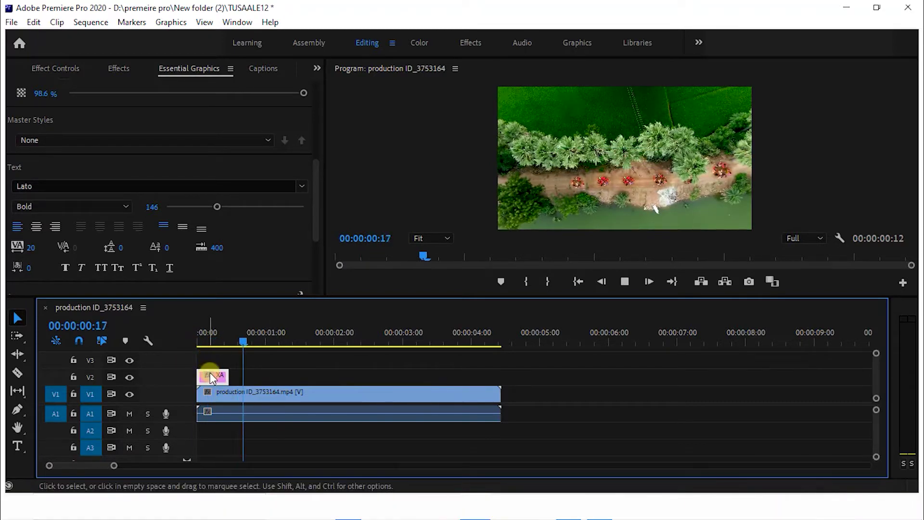
Step: Play the sequence from the start to preview the title
left_click(212, 392)
left_click_drag(254, 340, 198, 345)
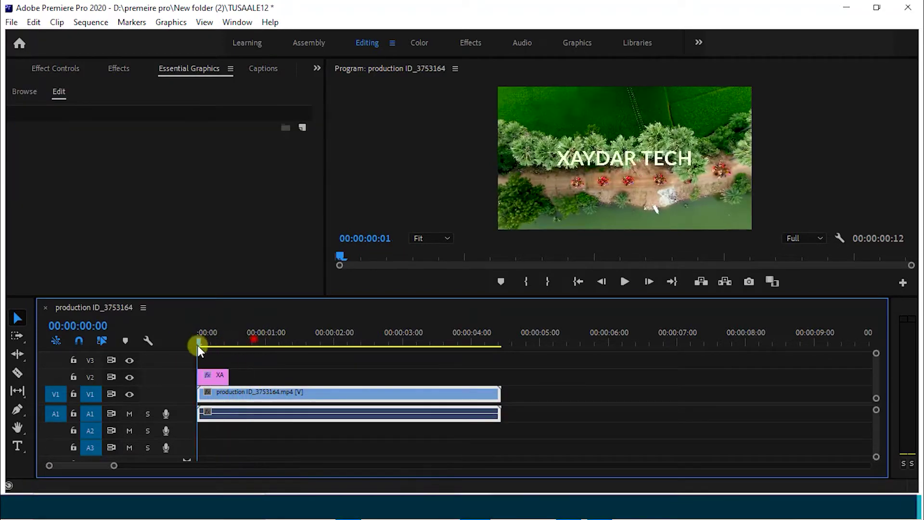
left_click(206, 380)
key("space")
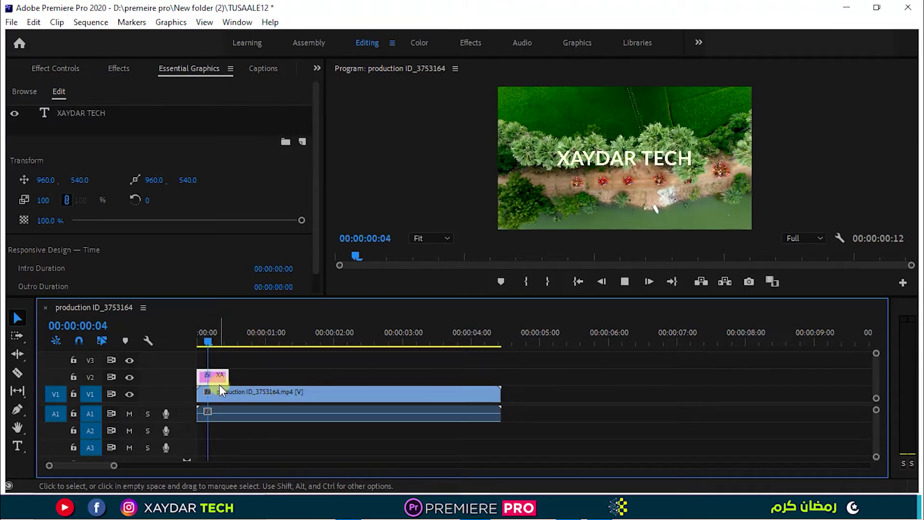
left_click(226, 392)
left_click_drag(255, 335, 179, 357)
key("space")
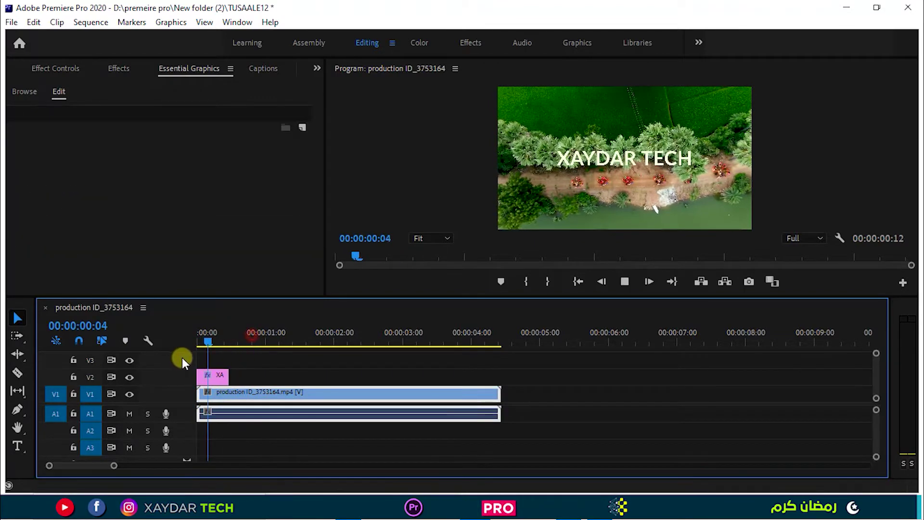
key("space")
Step: Extend the title clip to end with the palm video at 4:11, then replay
left_click_drag(499, 392, 499, 391)
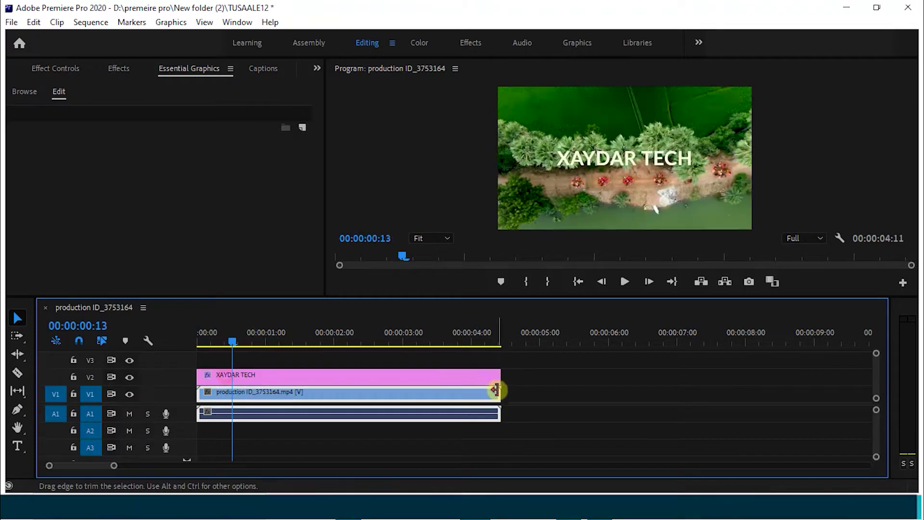
key("space")
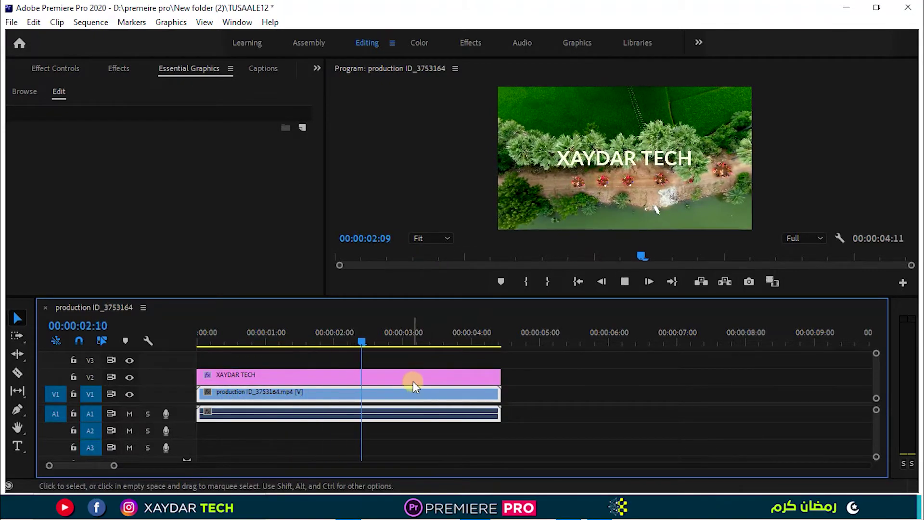
left_click(403, 343)
left_click_drag(403, 343, 189, 376)
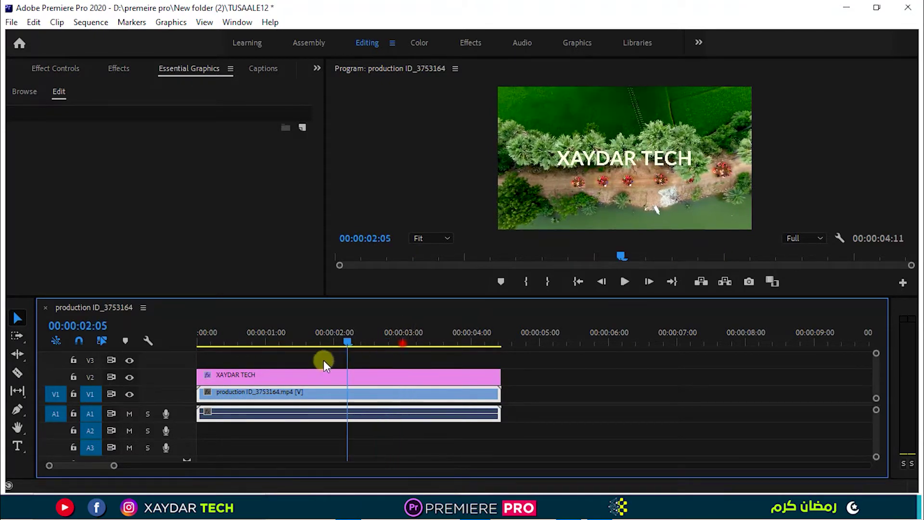
Step: Move the XAYDAR TECH heading to the top centre, position 478.4, 177.9
left_click(245, 381)
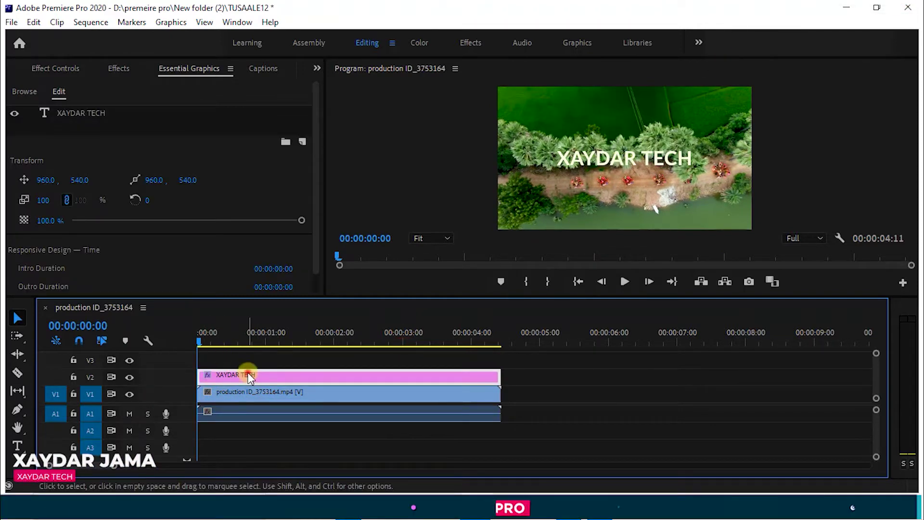
left_click(622, 160)
mouse_move(636, 161)
left_mouse_down()
mouse_move(653, 123)
mouse_move(581, 110)
mouse_move(641, 104)
left_mouse_up()
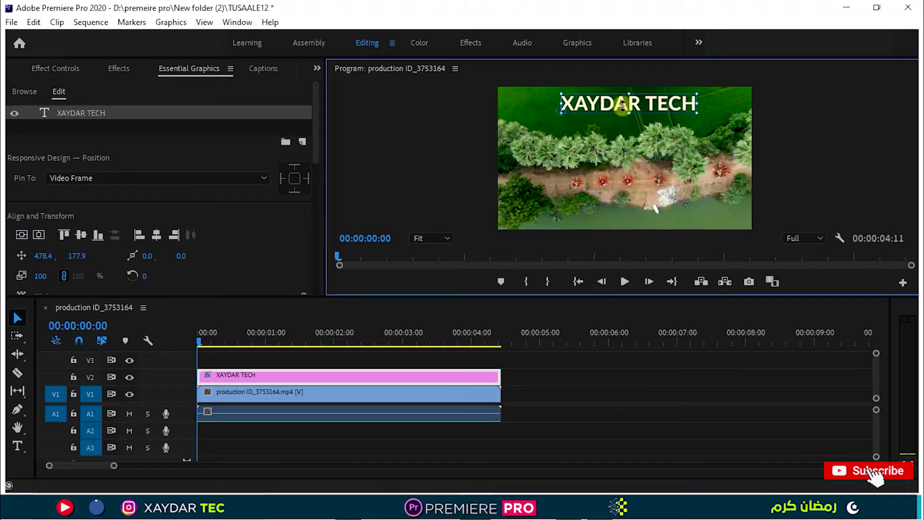
left_click(97, 259)
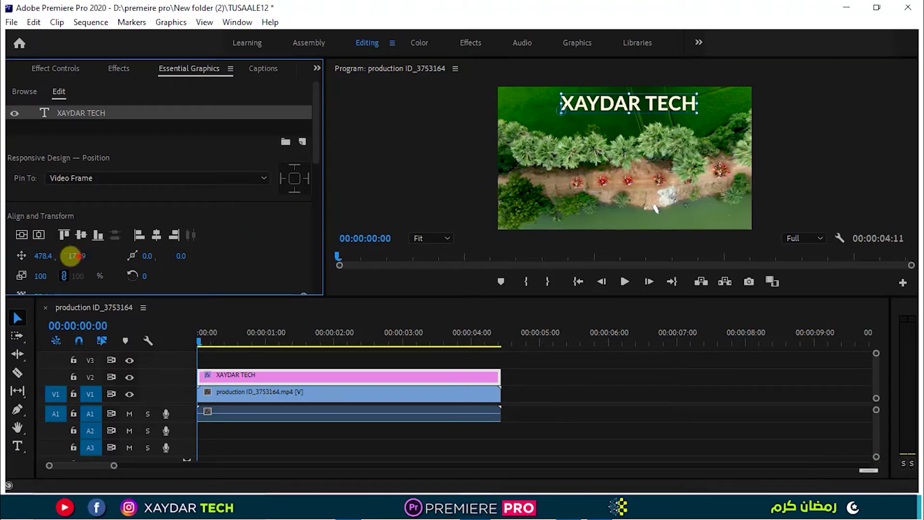
left_click_drag(78, 259, 190, 243)
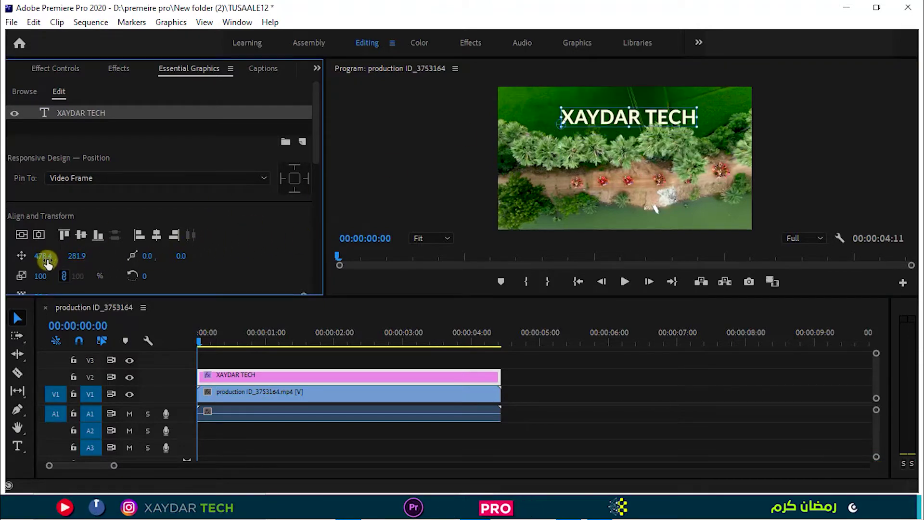
left_click_drag(77, 255, 93, 243)
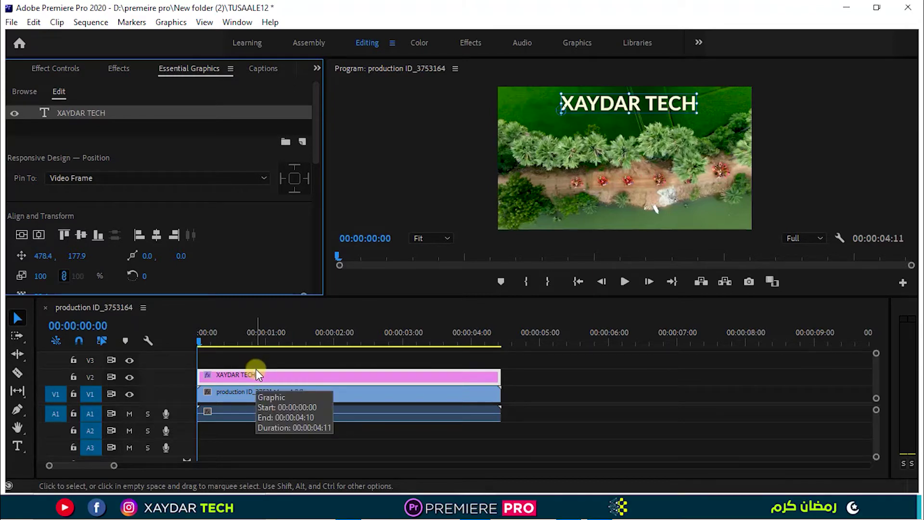
Step: Trim the title clip to end near 2:20 and scrub back to 00:00:00:00
key("space")
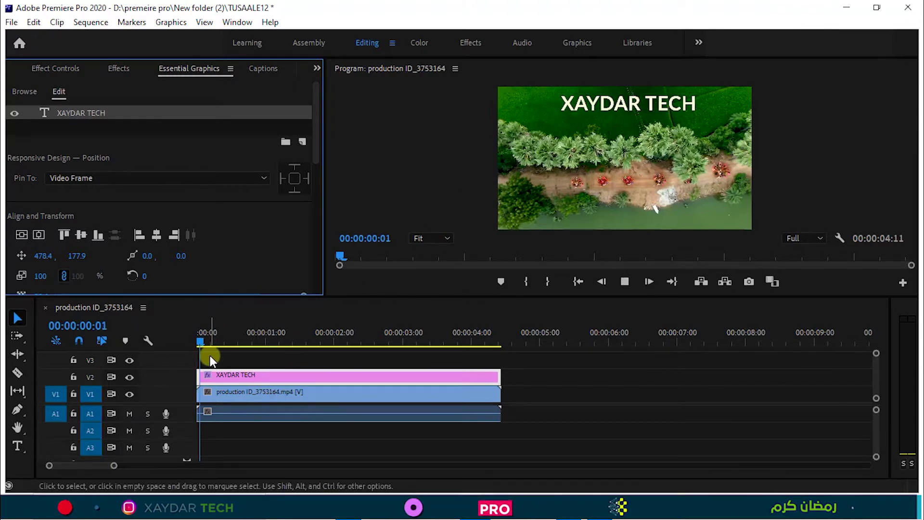
left_click_drag(500, 376, 390, 375)
left_click(496, 393)
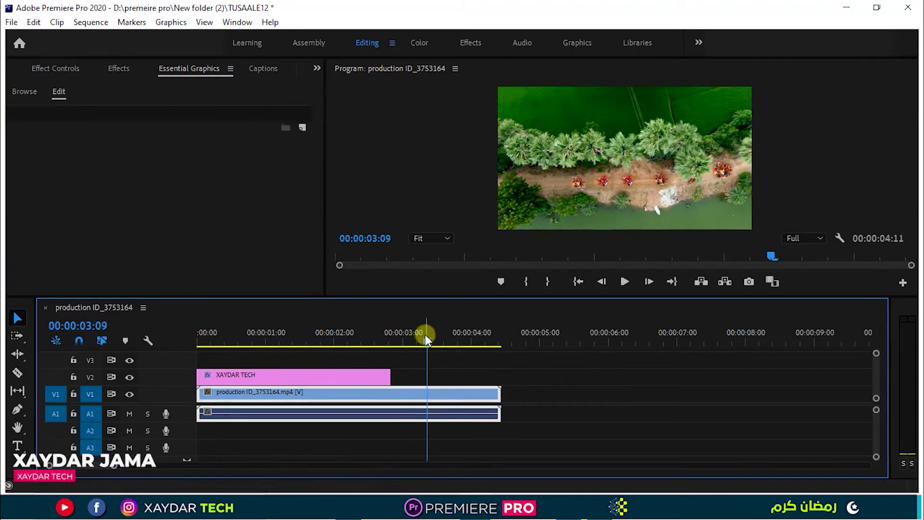
left_click_drag(426, 339, 341, 355)
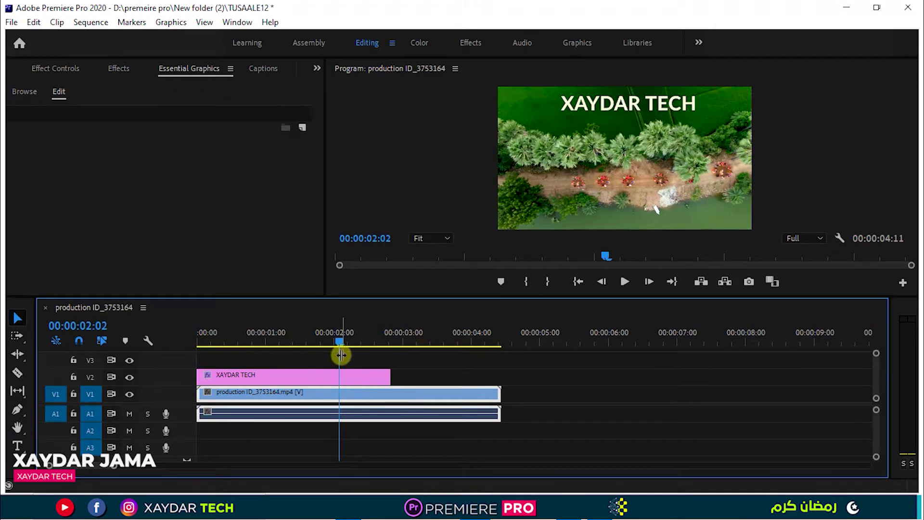
left_click_drag(342, 355, 223, 379)
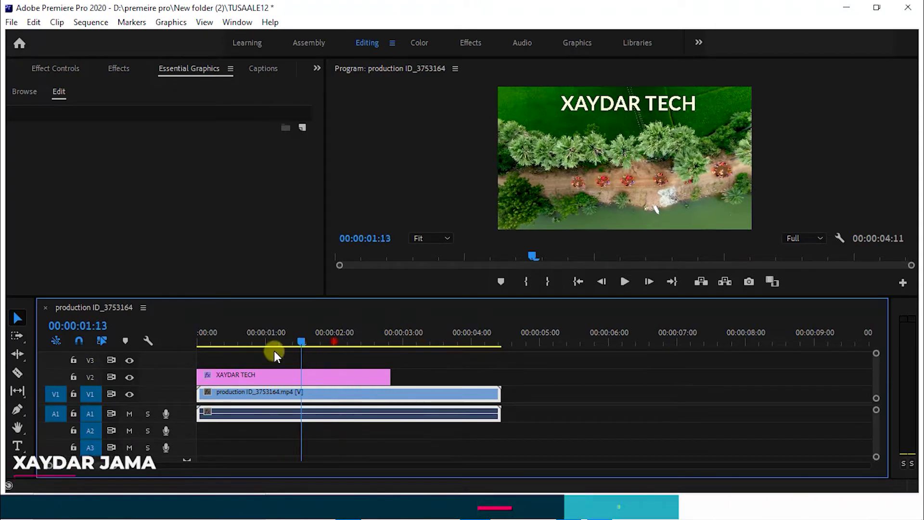
left_click(223, 378)
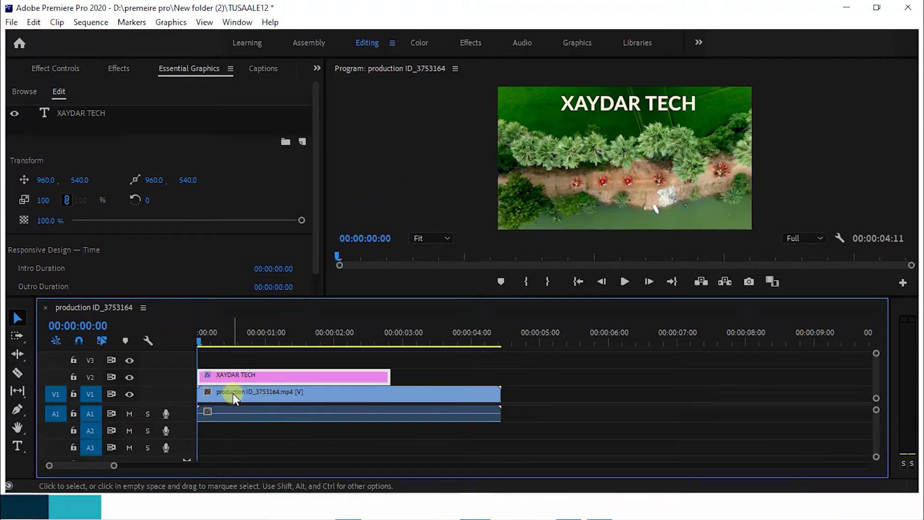
left_click_drag(233, 388, 266, 302)
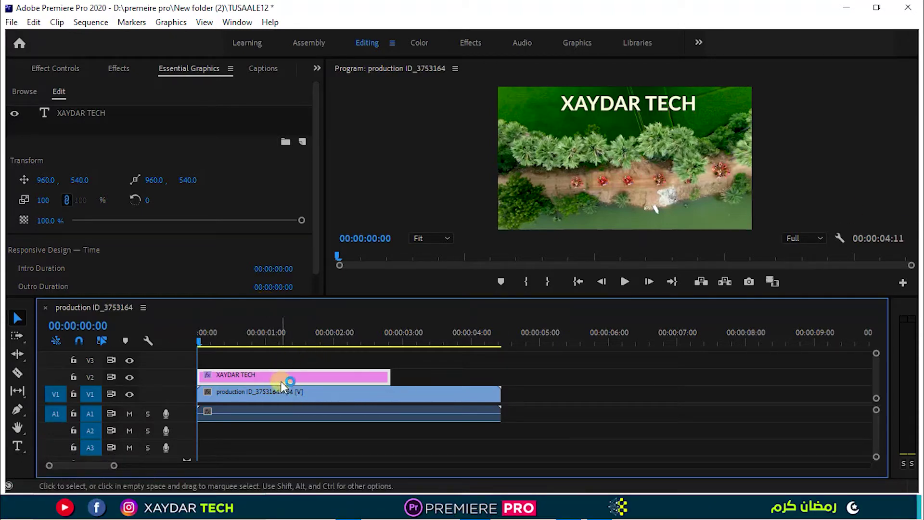
Step: Replace the old title with a new 'WELCOME TO XAYDAR TECH' text layer
key("Delete")
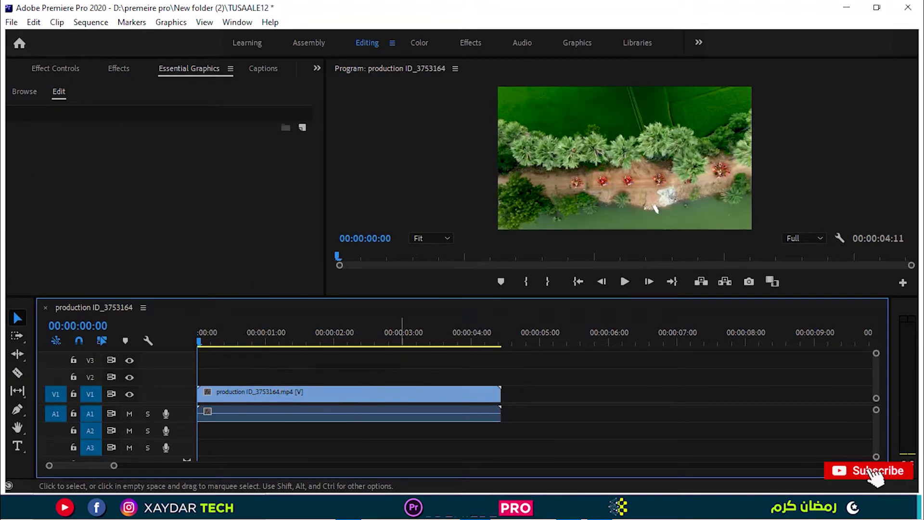
key("t")
left_click(614, 156)
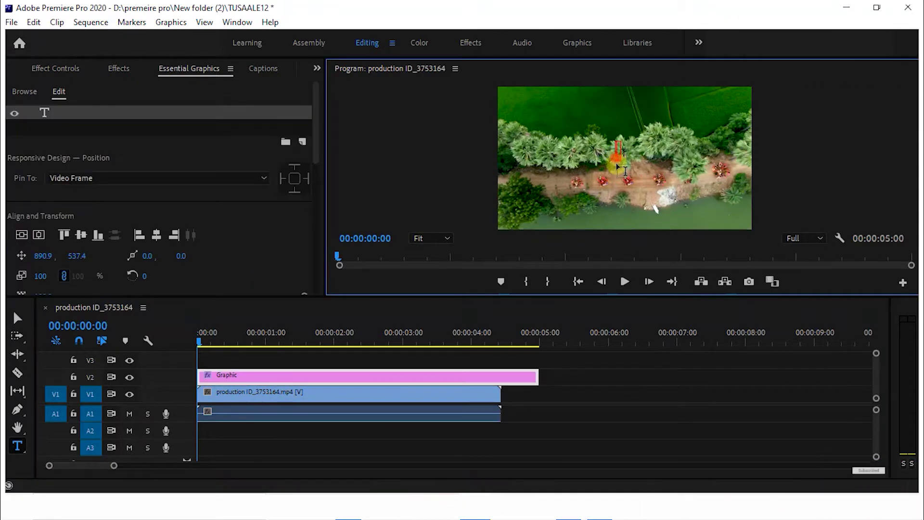
type("WELCOME TO")
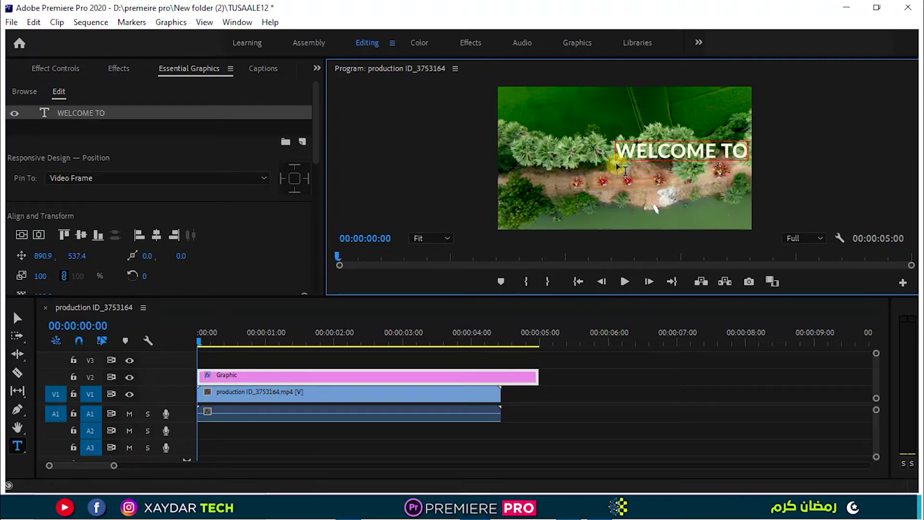
type(" XAYDAR TE")
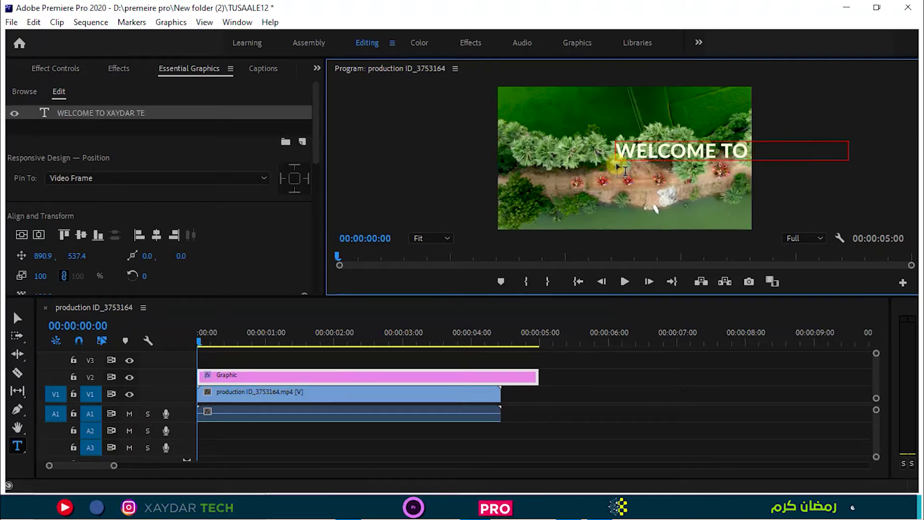
type("CH")
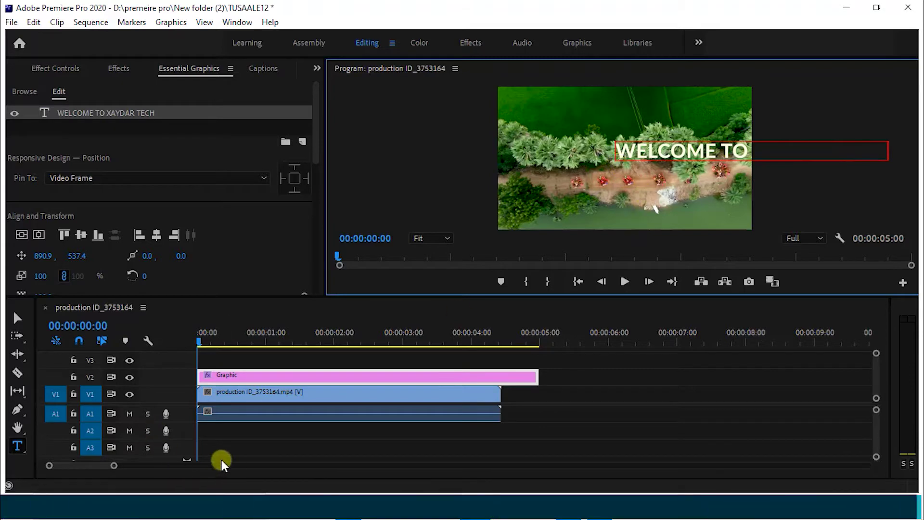
left_click(243, 448)
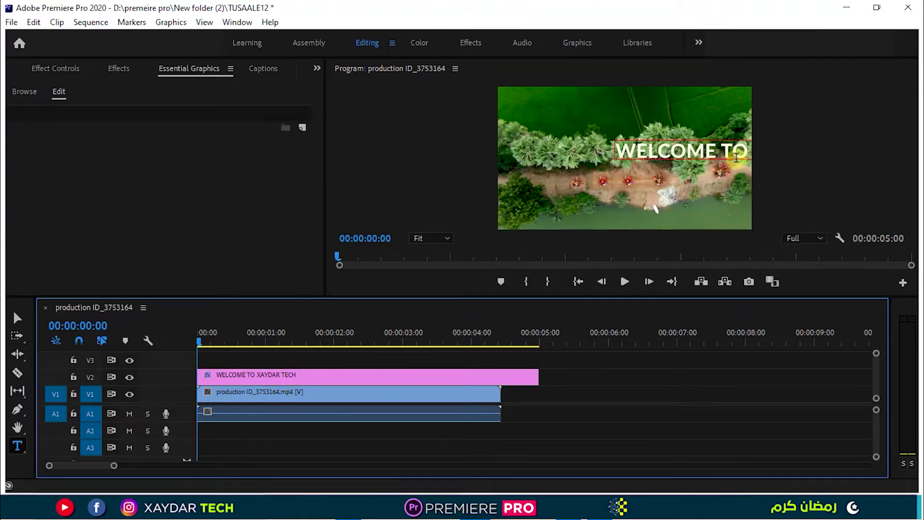
Step: Try moving the title left, undo the move, and reselect the title clip
key("v")
left_click(672, 153)
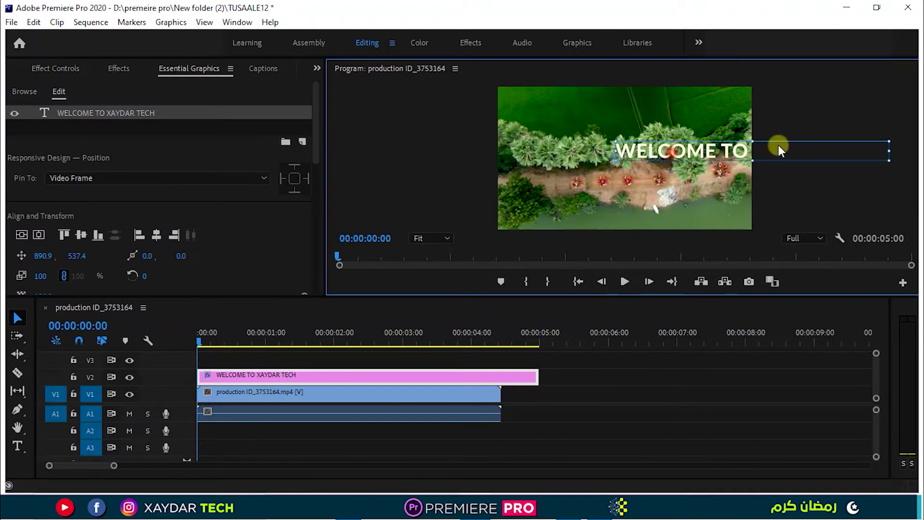
mouse_move(699, 153)
left_mouse_down()
mouse_move(586, 154)
mouse_move(594, 151)
left_mouse_up()
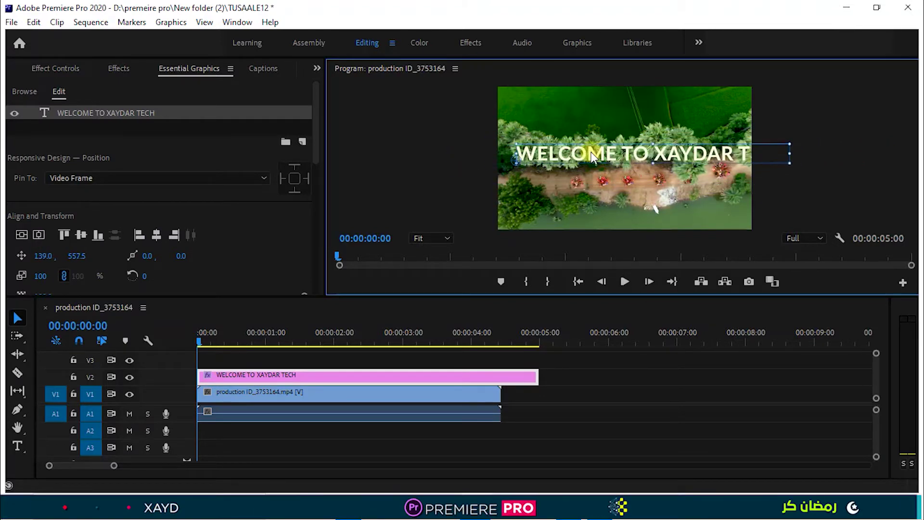
left_click(296, 264)
key("ctrl+z")
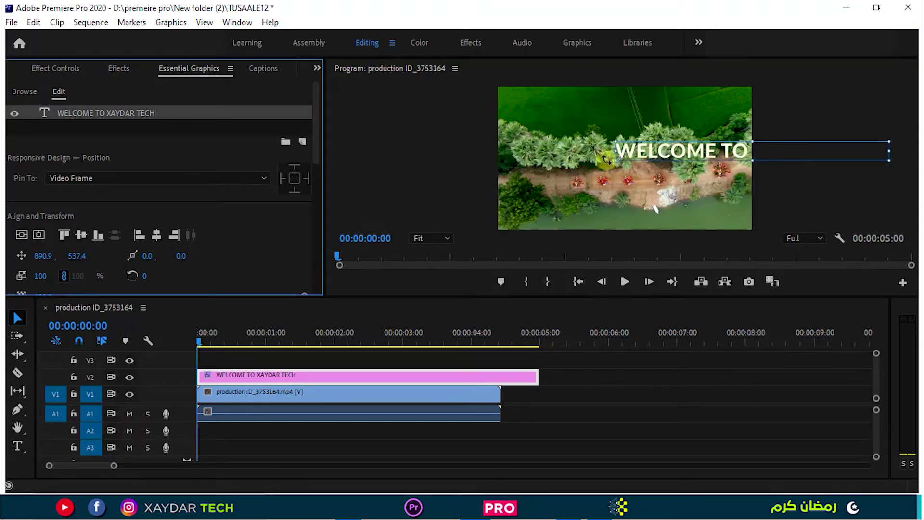
left_click(311, 376)
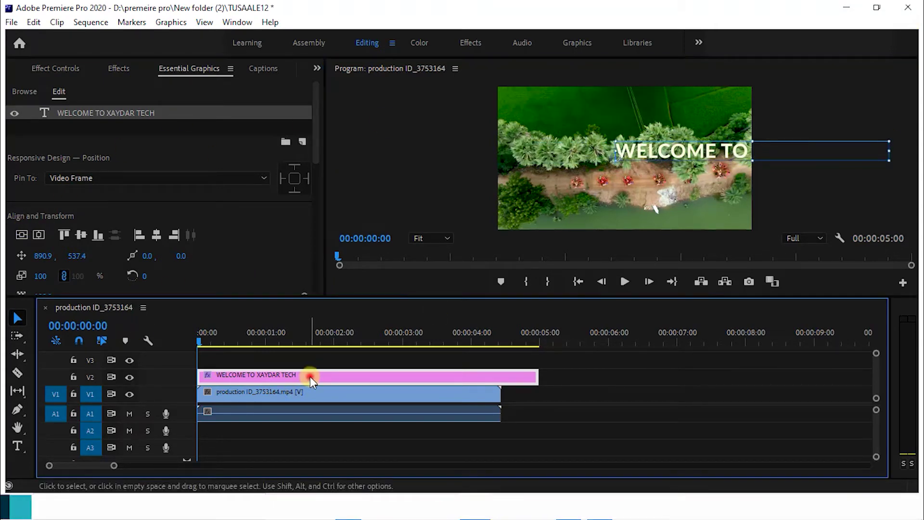
Step: Select the title's text layer and centre it in the frame
left_click(93, 115)
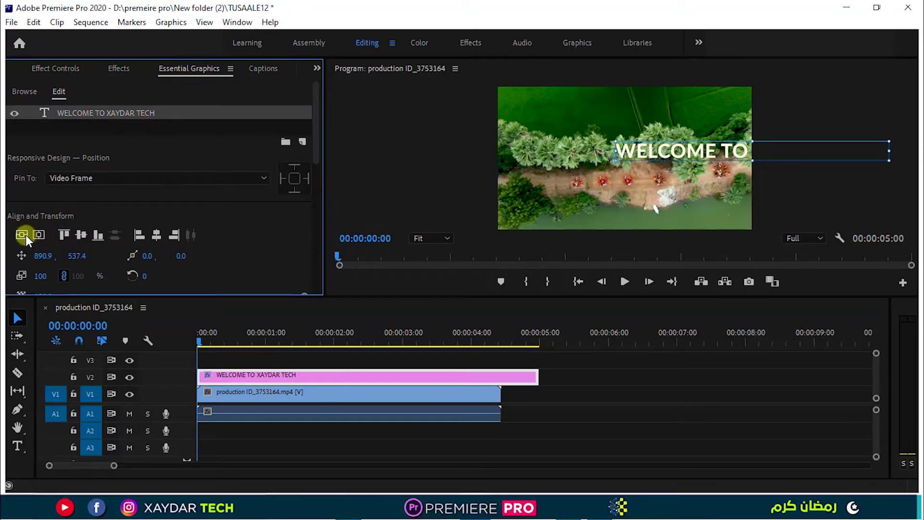
left_click(39, 236)
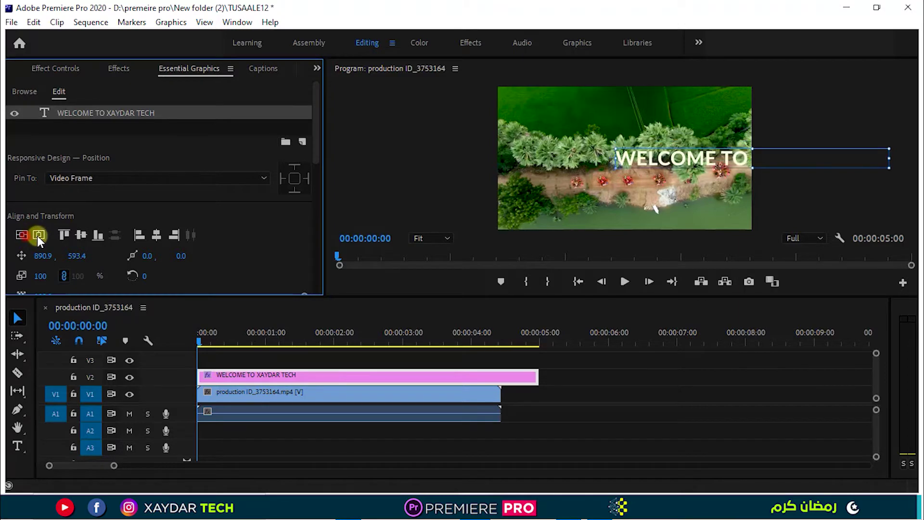
left_click(38, 236)
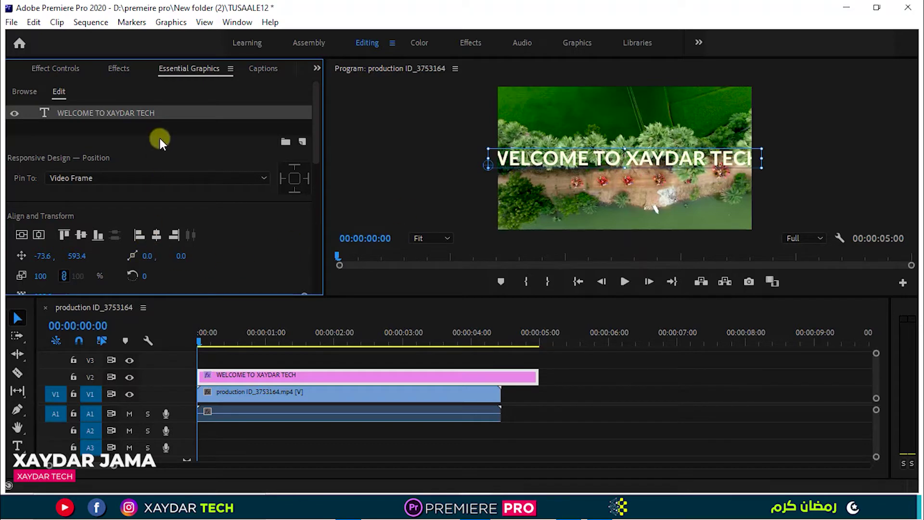
Step: Set the title's font size to 80
scroll(198, 163, "down", 2)
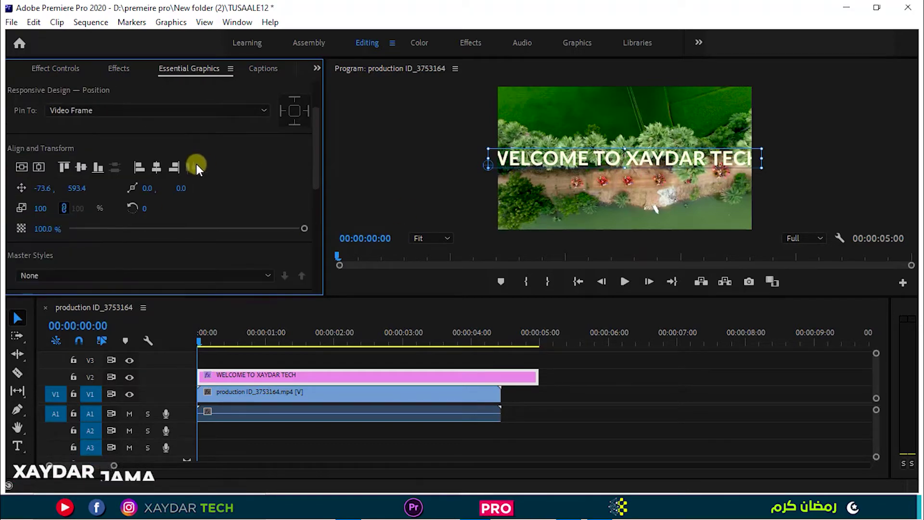
scroll(144, 220, "down", 2)
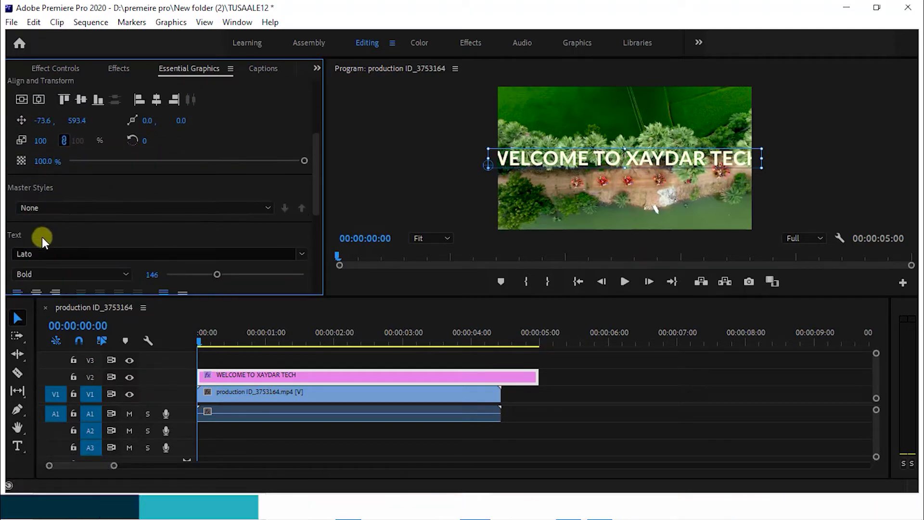
scroll(58, 227, "down", 1)
scroll(15, 205, "down", 1)
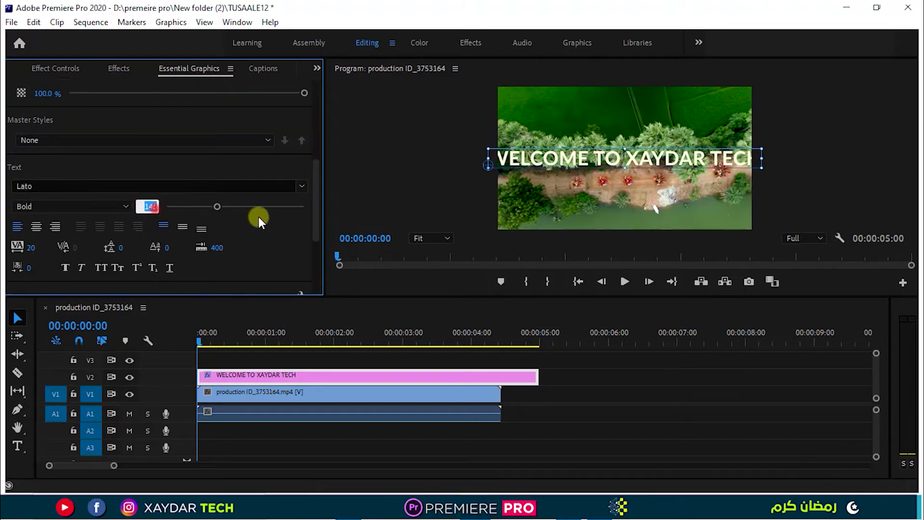
type("80")
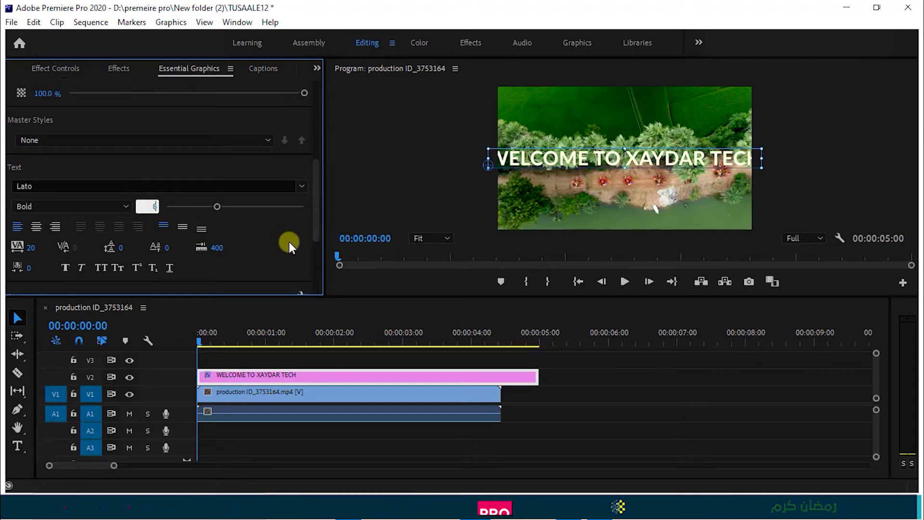
left_click(276, 233)
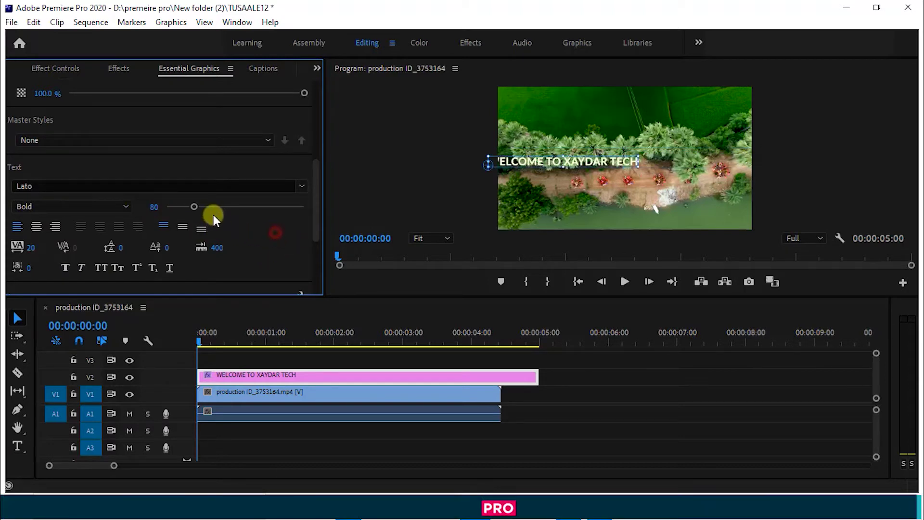
left_click_drag(194, 207, 220, 207)
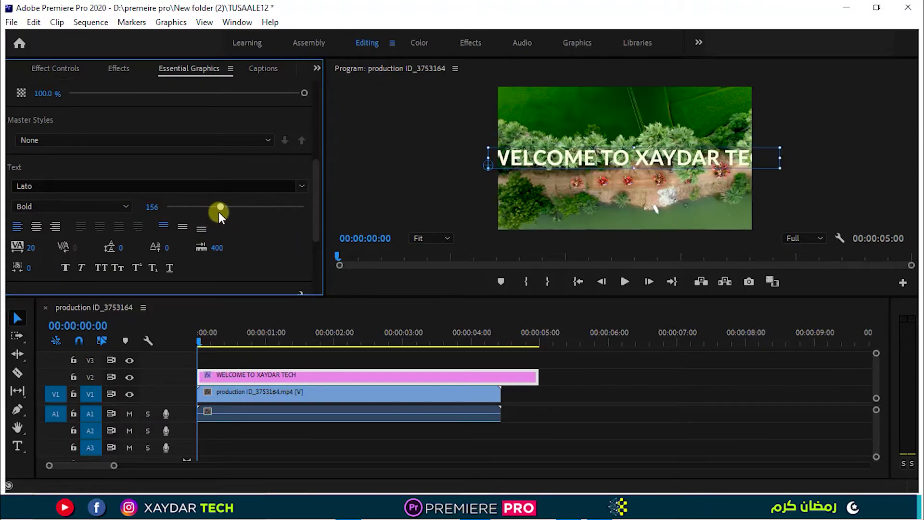
key("ctrl+z")
Step: Re-centre the size-80 title horizontally and vertically in the frame
scroll(310, 197, "down", 2)
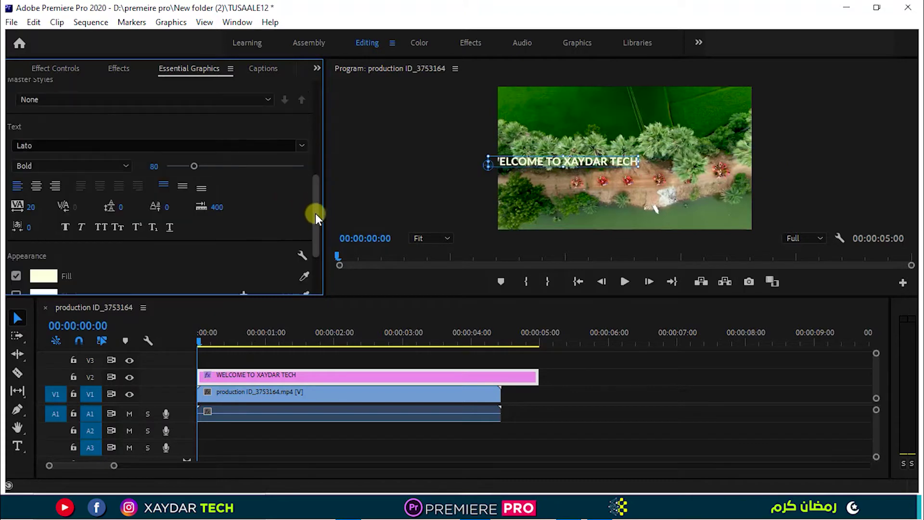
left_click_drag(316, 212, 330, 145)
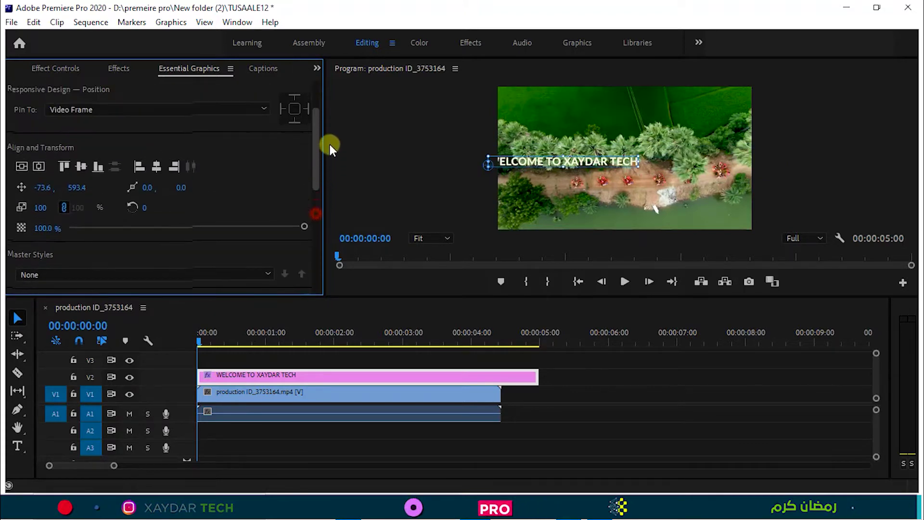
left_click(42, 171)
left_click(22, 172)
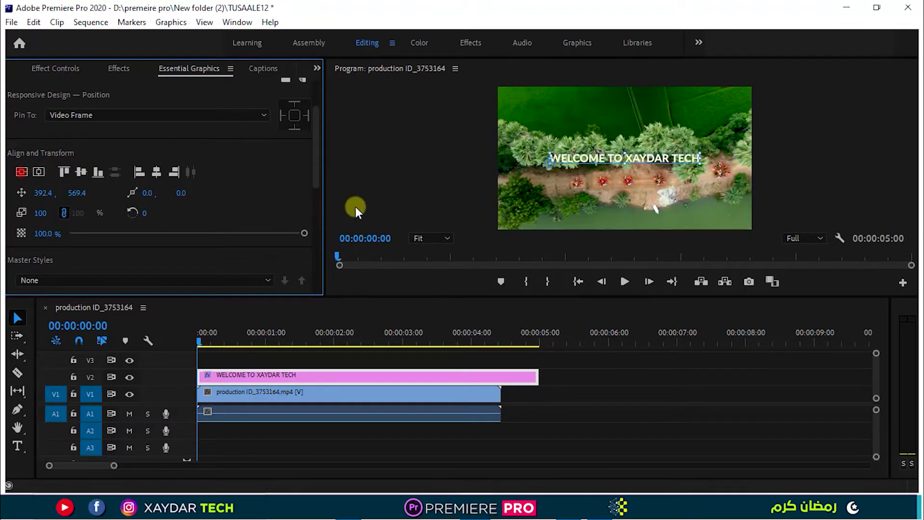
scroll(294, 218, "down", 2)
scroll(302, 214, "down", 2)
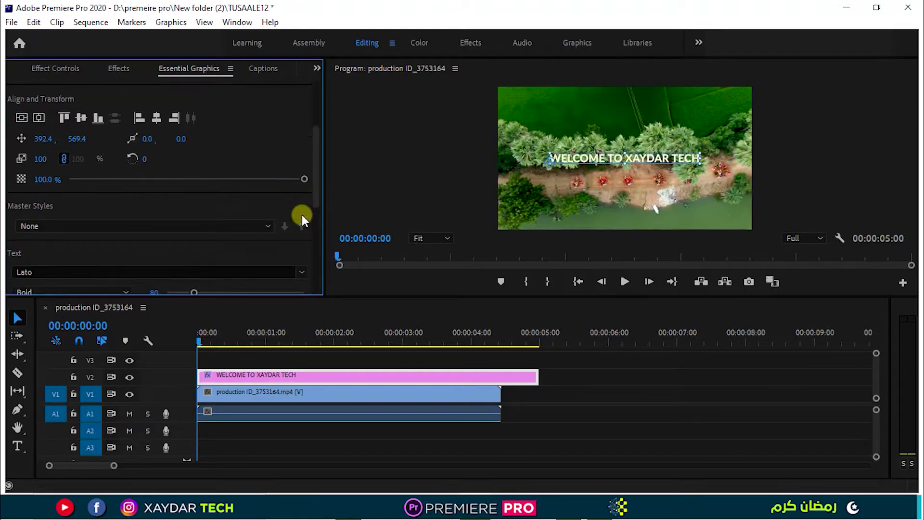
scroll(269, 215, "down", 3)
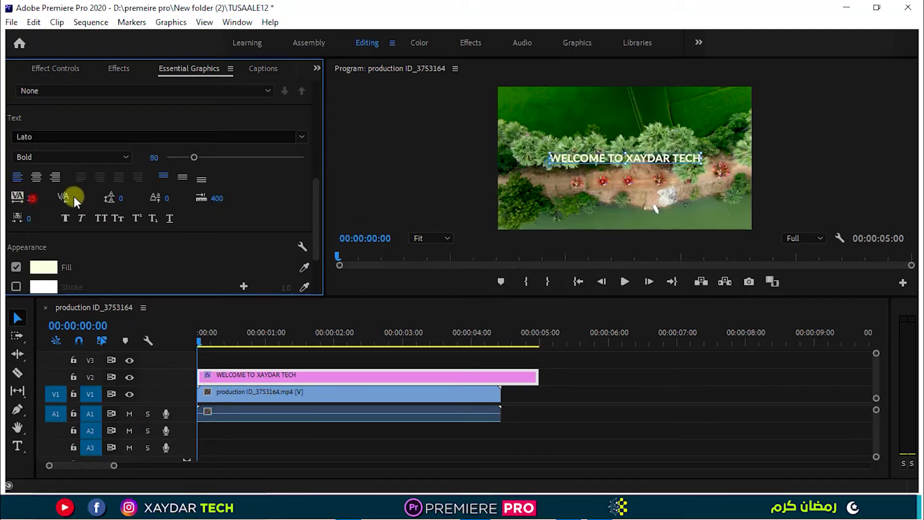
Step: Change the title's tracking from 25 to 300
left_click(32, 198)
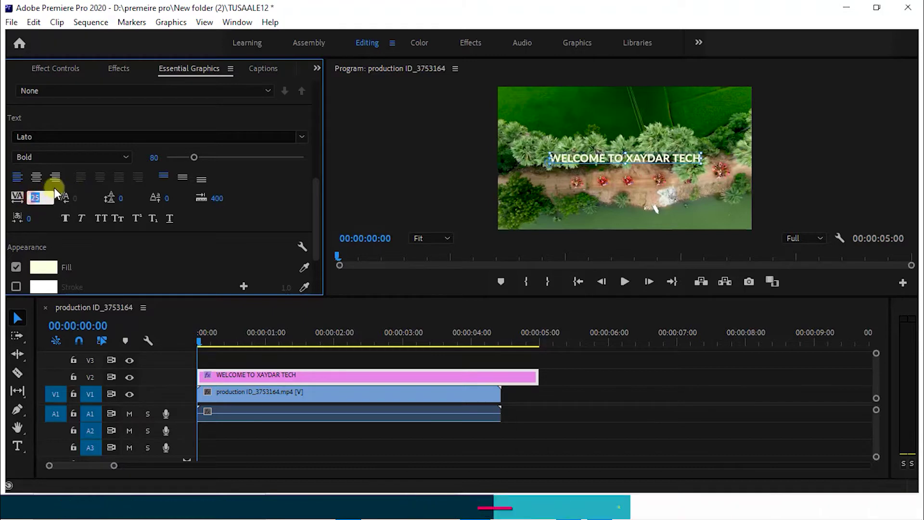
type("300")
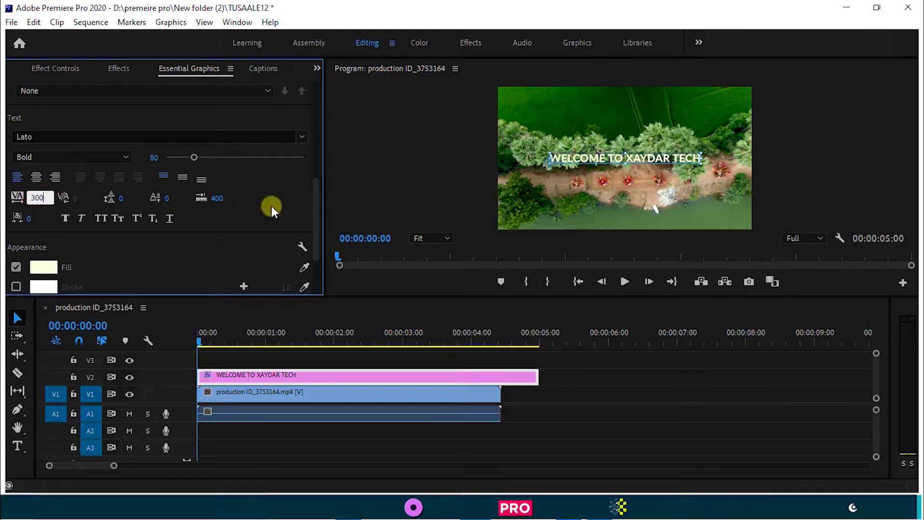
left_click(271, 205)
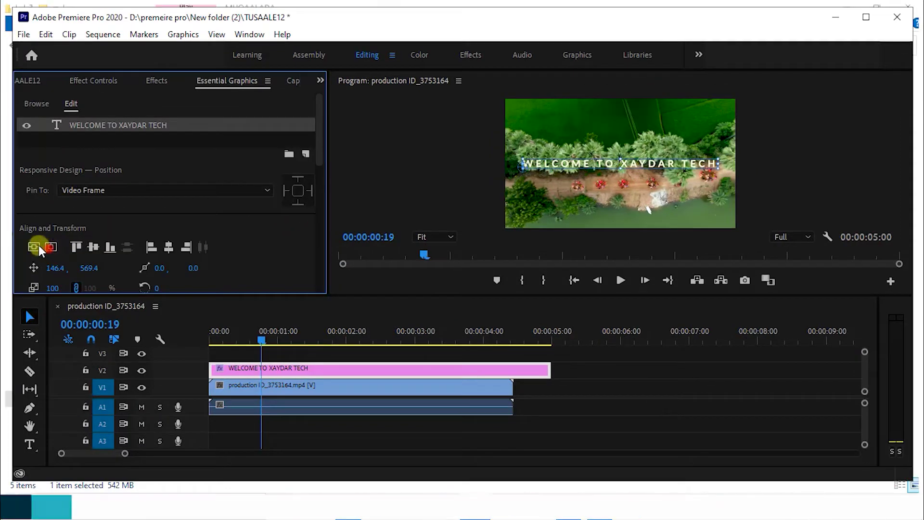
Step: Trim the WELCOME TO XAYDAR TECH title on V2 to end with the palm clip, about 4:11
scroll(273, 146, "down", 2)
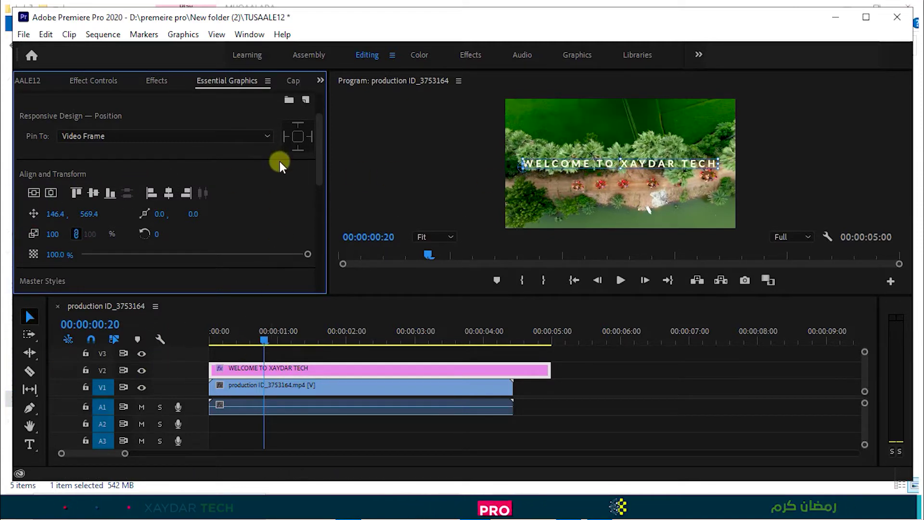
left_click_drag(264, 342, 255, 337)
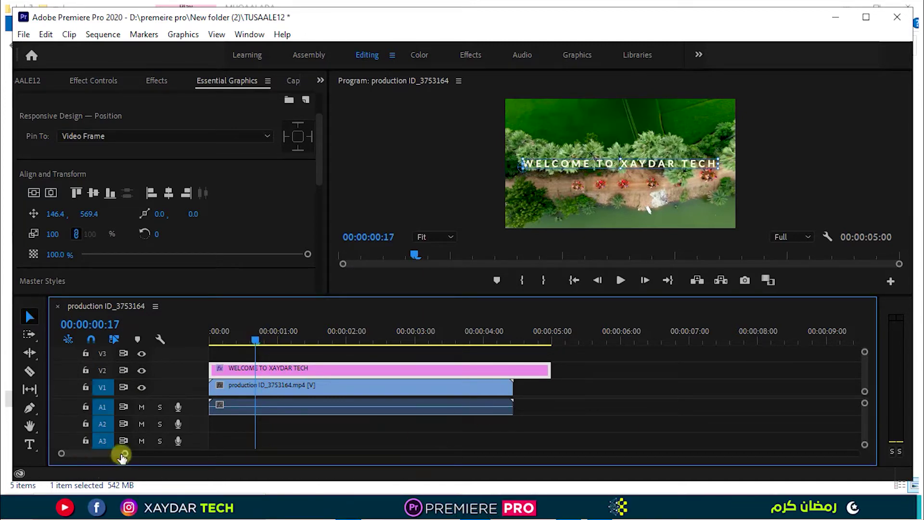
left_click_drag(124, 454, 129, 455)
left_click_drag(718, 370, 660, 380)
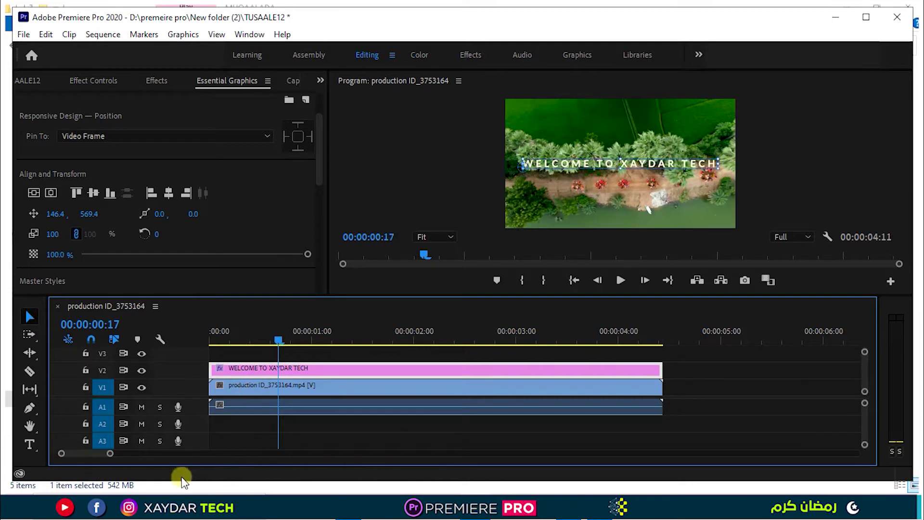
left_click_drag(107, 457, 85, 454)
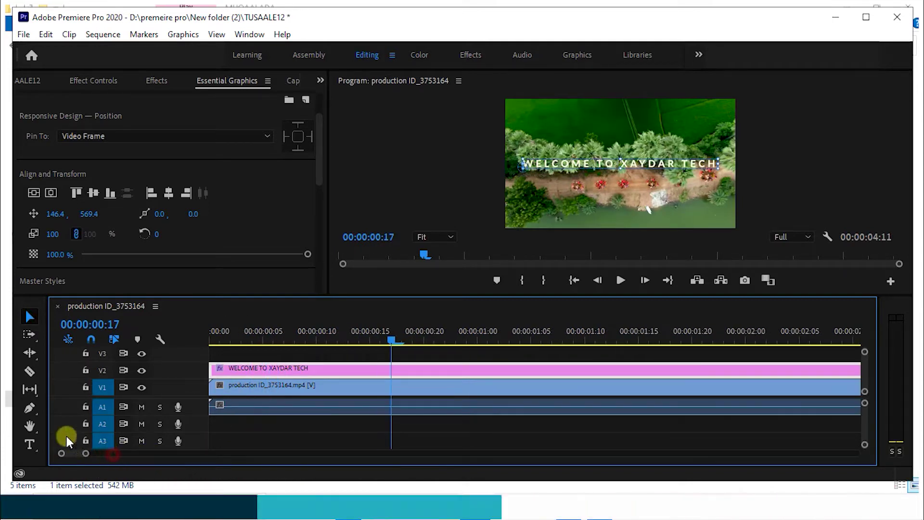
Step: Zoom the timeline in and back out, then return the playhead to 00:00:00:00
key("z")
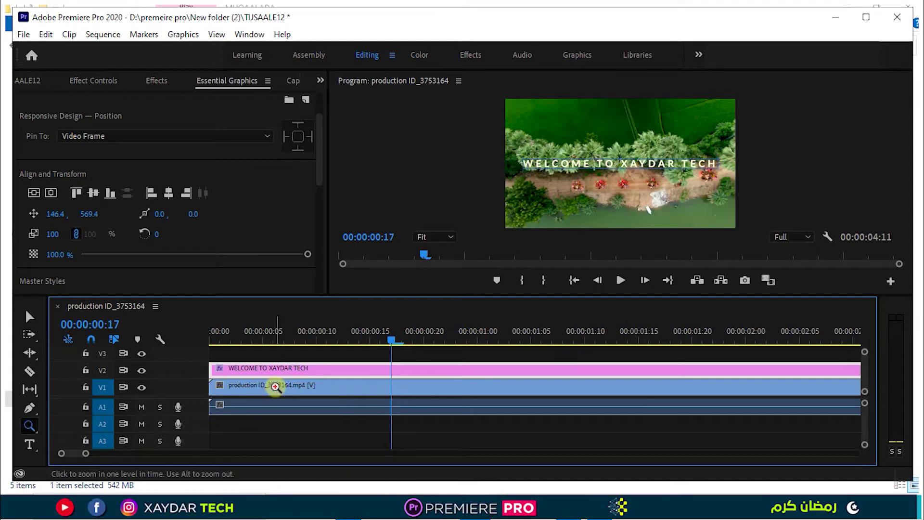
left_click(274, 385)
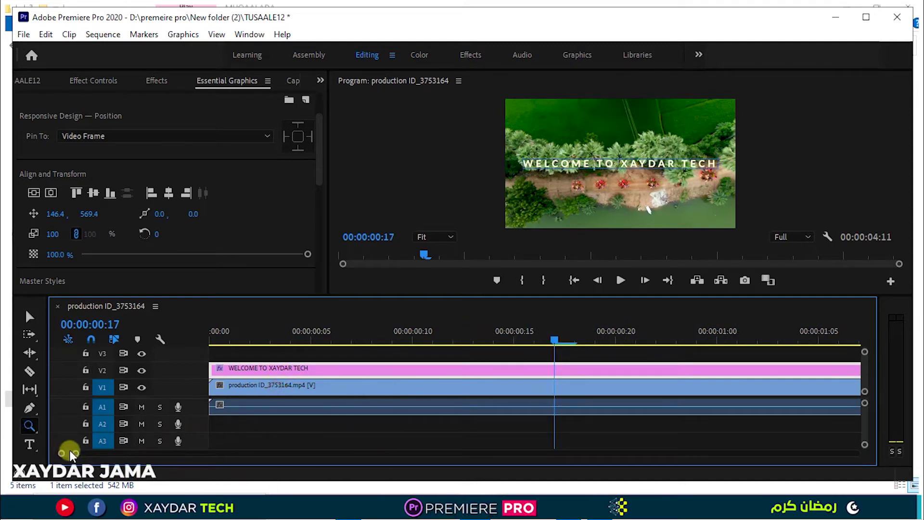
left_click_drag(76, 453, 91, 453)
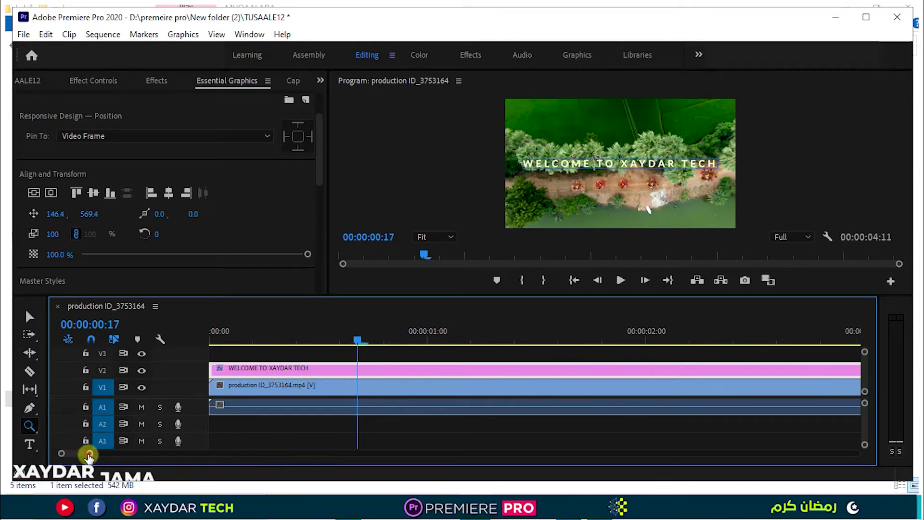
left_click_drag(89, 453, 98, 455)
left_click_drag(102, 455, 103, 454)
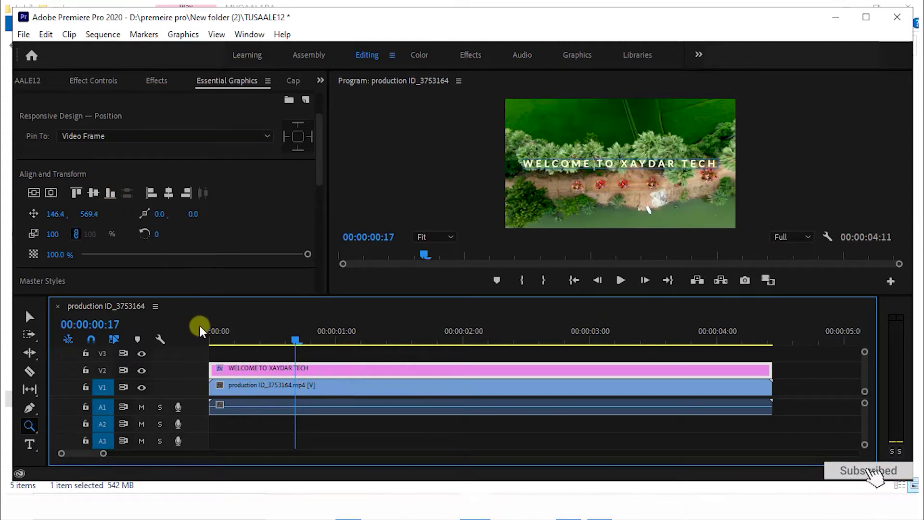
left_click(296, 342)
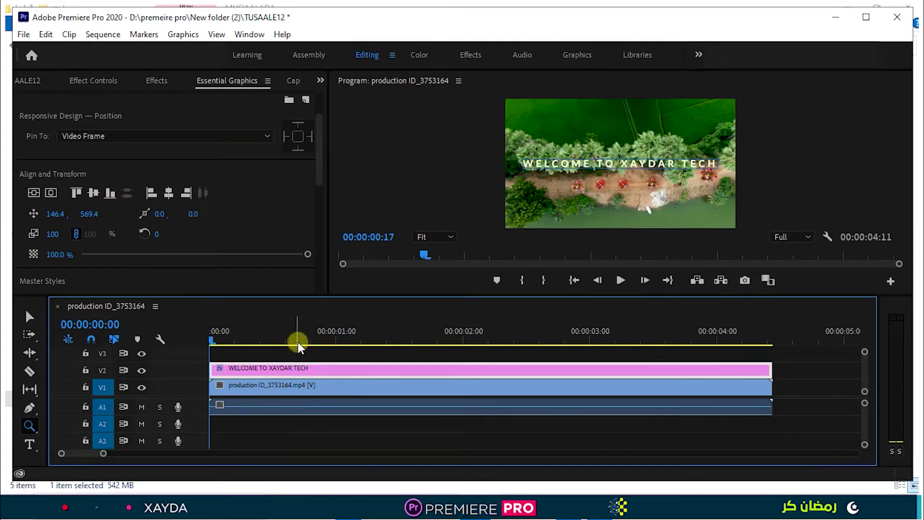
key("Home")
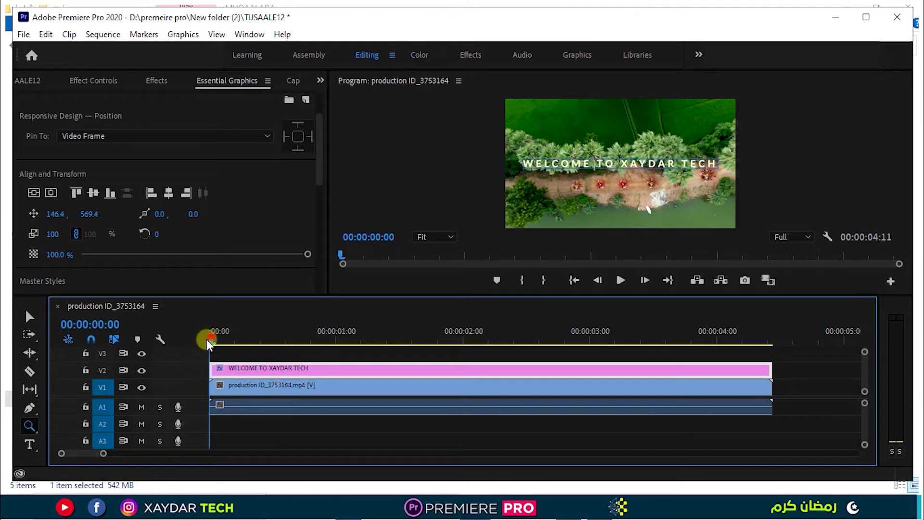
Step: Select the V2 title clip and enable its Opacity stopwatch at 00:00:00:00 in Effect Controls
key("v")
left_click(275, 370)
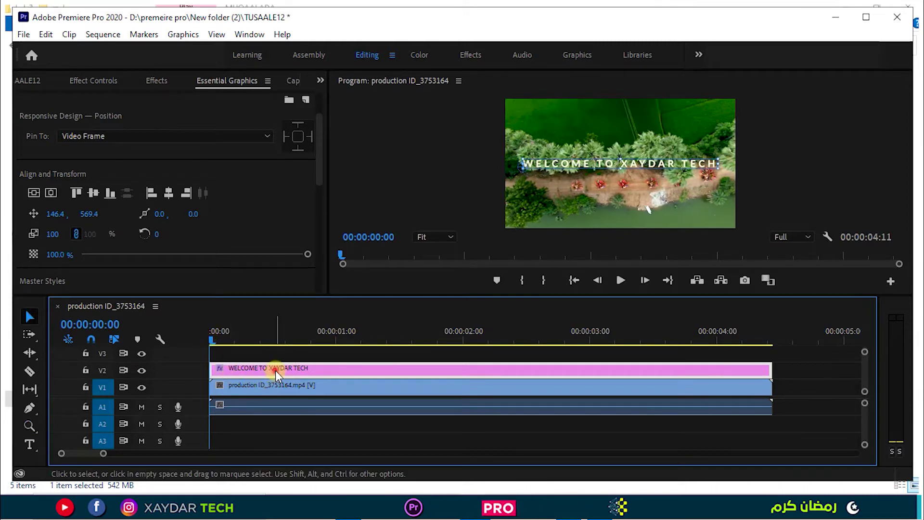
left_click(89, 80)
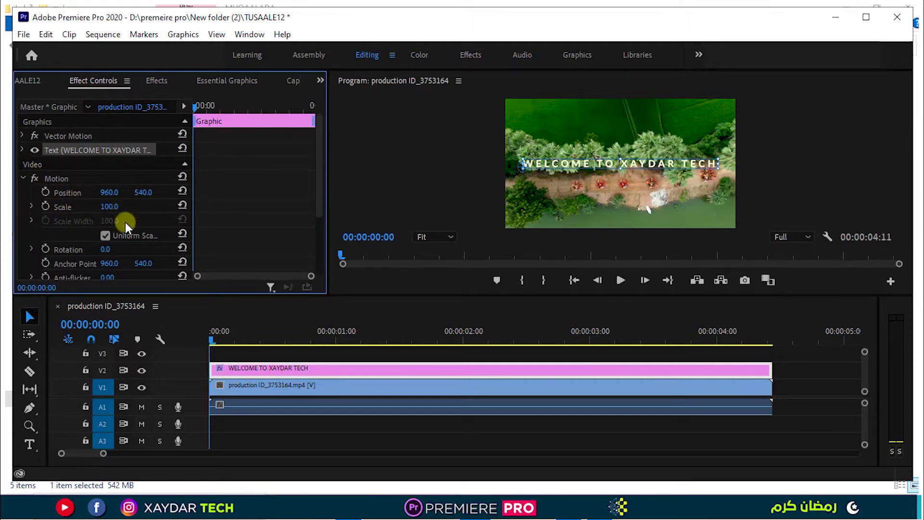
scroll(72, 250, "down", 2)
scroll(65, 255, "down", 2)
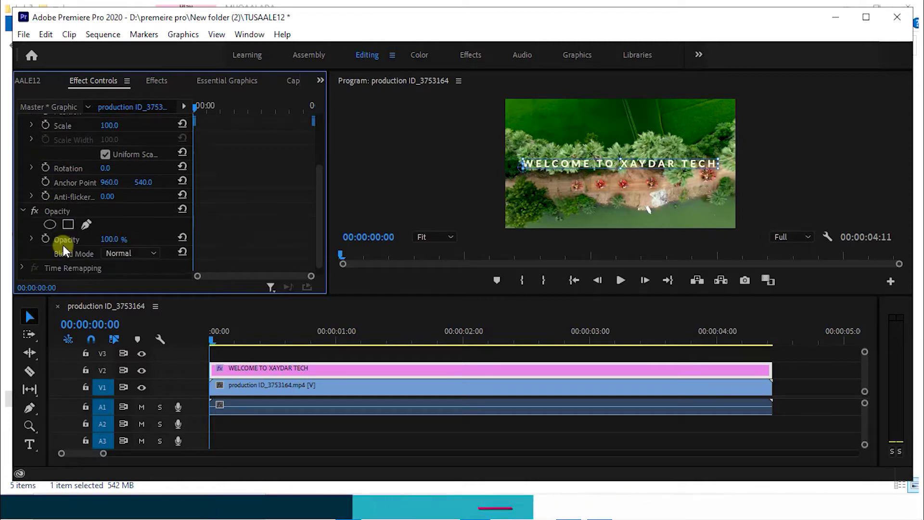
scroll(63, 244, "down", 1)
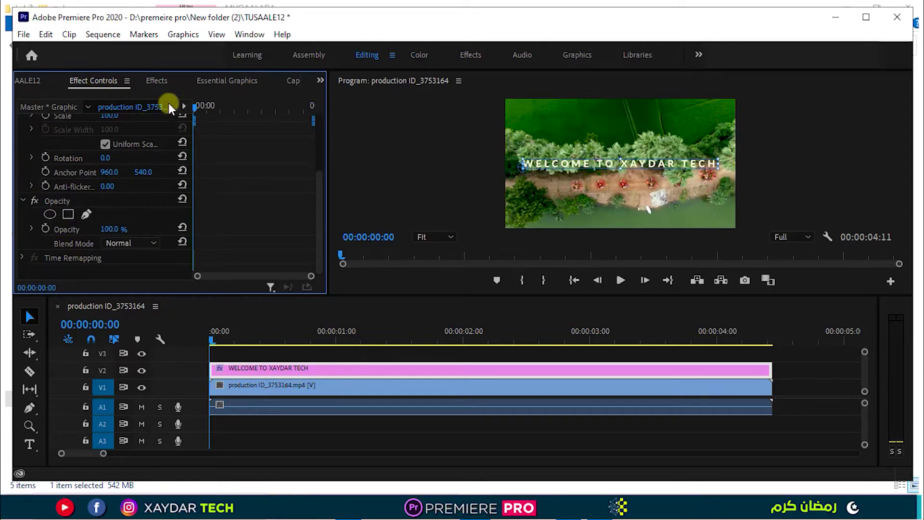
left_click_drag(193, 112, 149, 114)
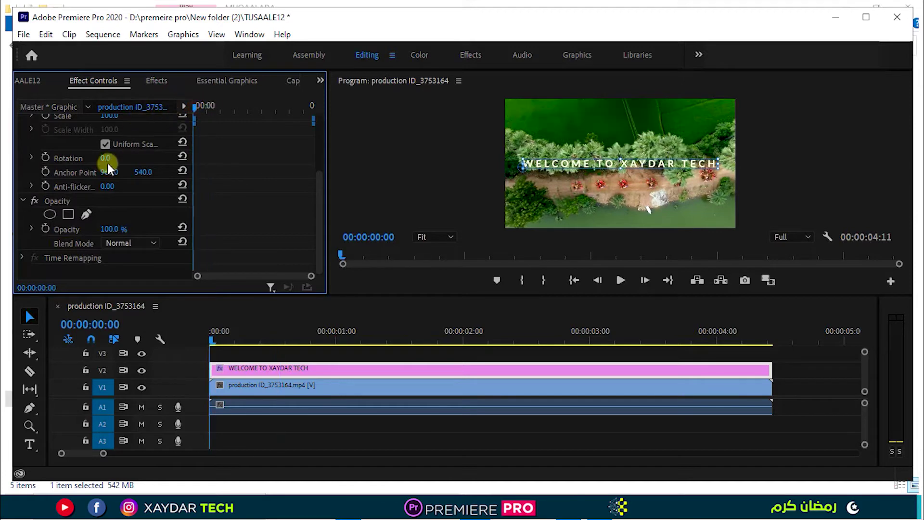
left_click(45, 226)
type("0")
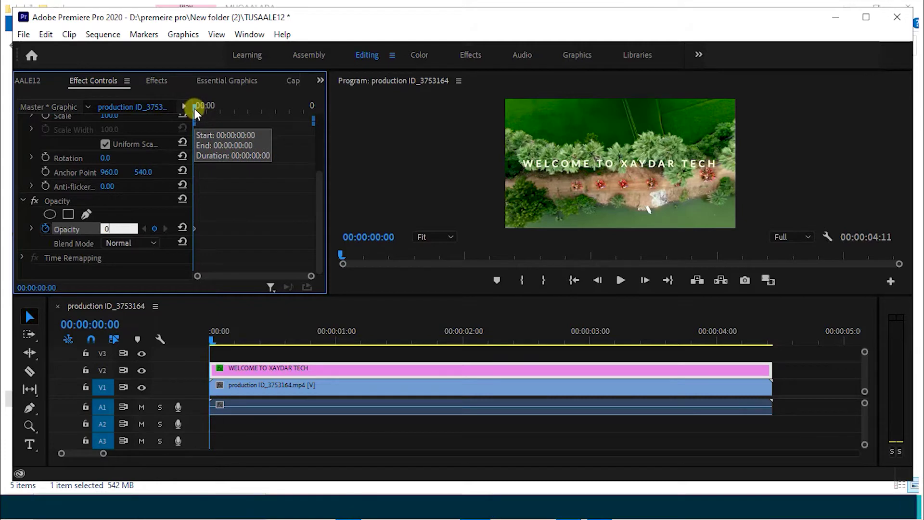
Step: Key the title's opacity at 0% at the start and 100% at 00:00:02:00, then check the fade
key("Return")
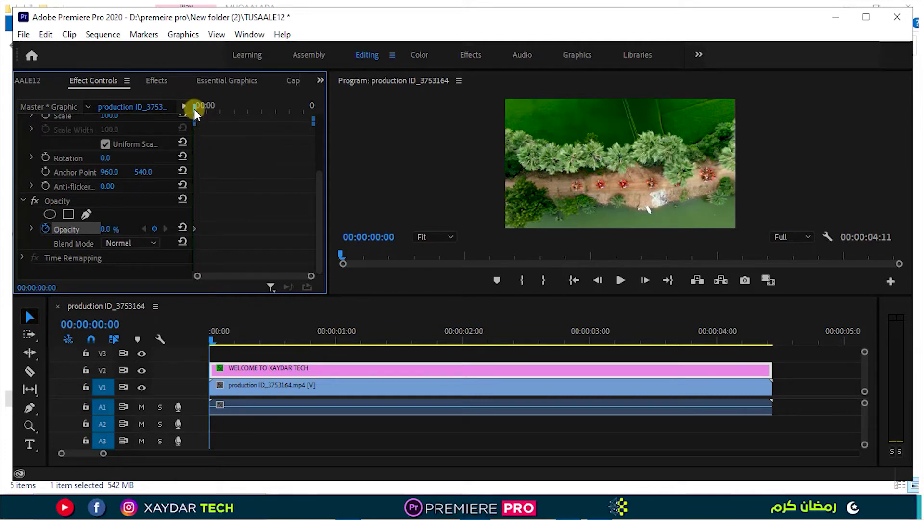
left_click_drag(195, 109, 203, 111)
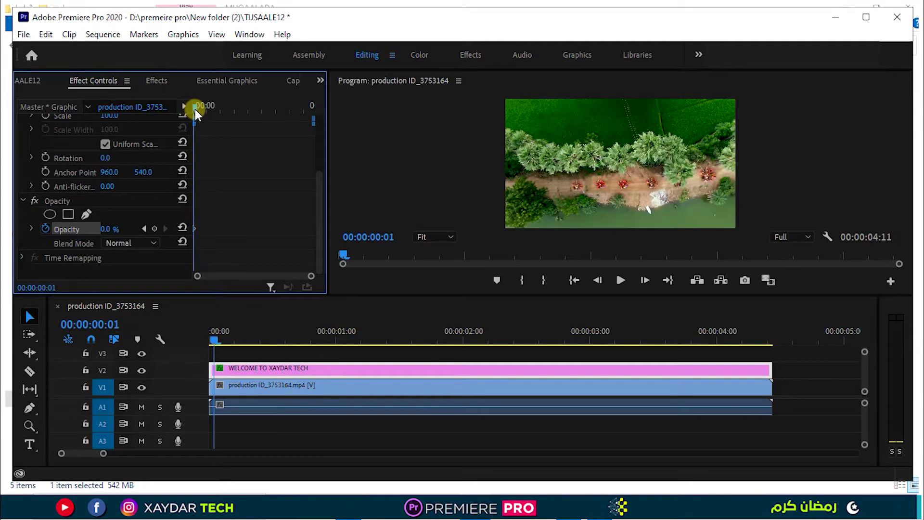
left_click(314, 354)
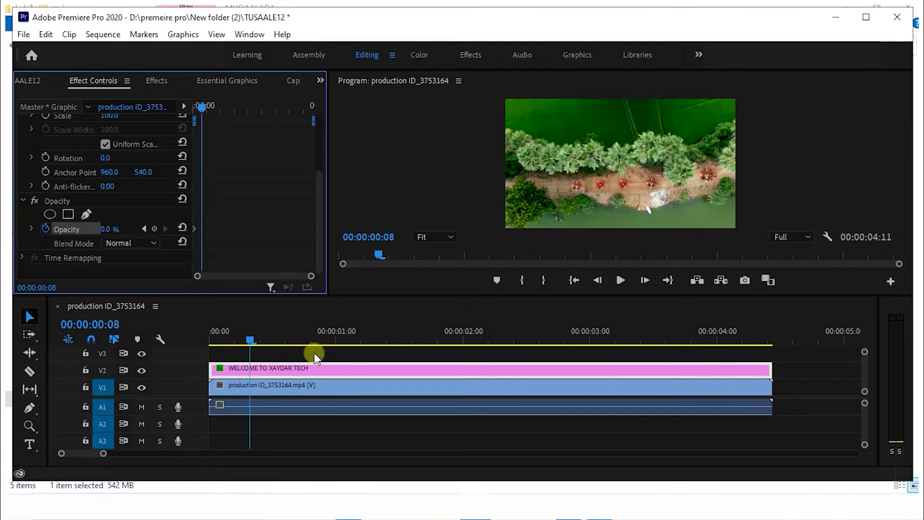
left_click(463, 341)
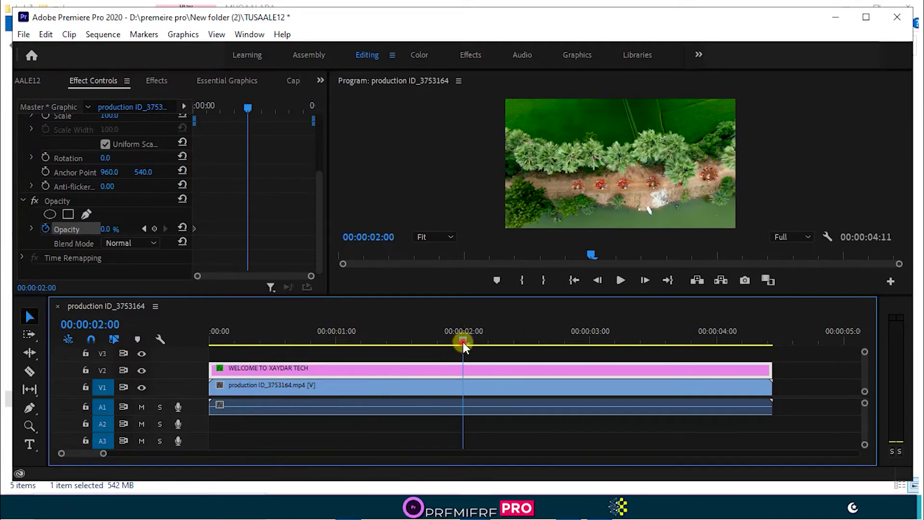
left_click(110, 230)
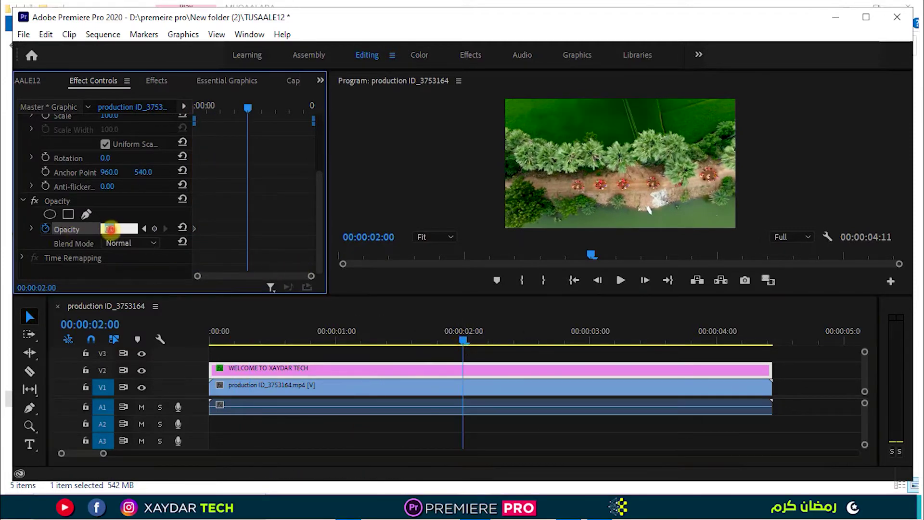
type("100")
left_click(209, 249)
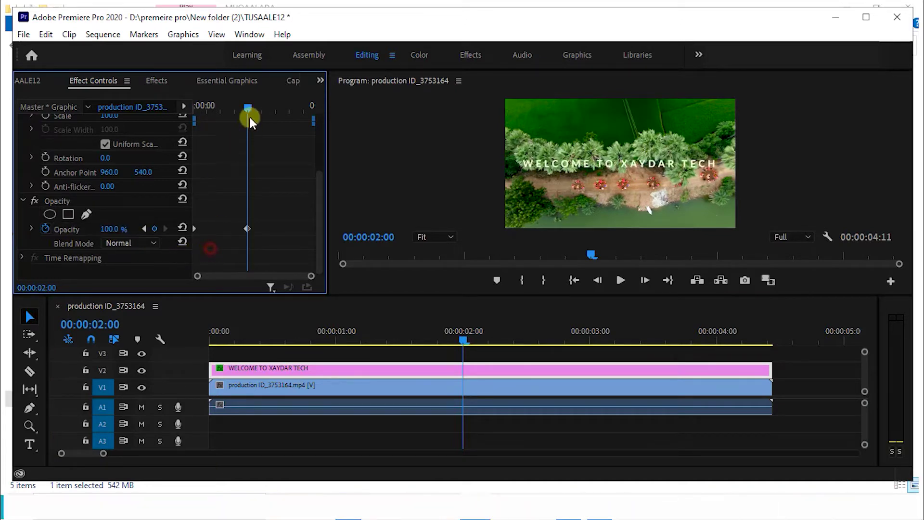
mouse_move(244, 106)
left_mouse_down()
mouse_move(222, 135)
mouse_move(211, 133)
left_mouse_up()
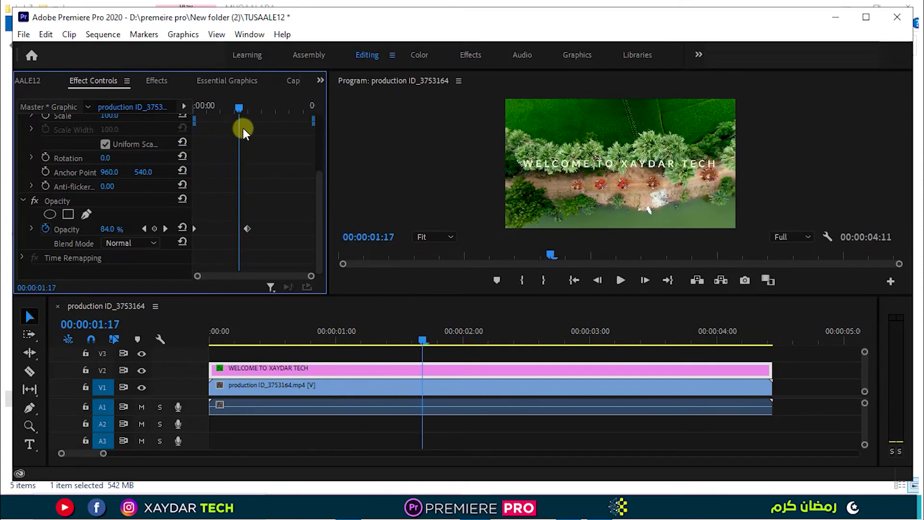
left_click_drag(211, 132, 224, 135)
left_click(299, 385)
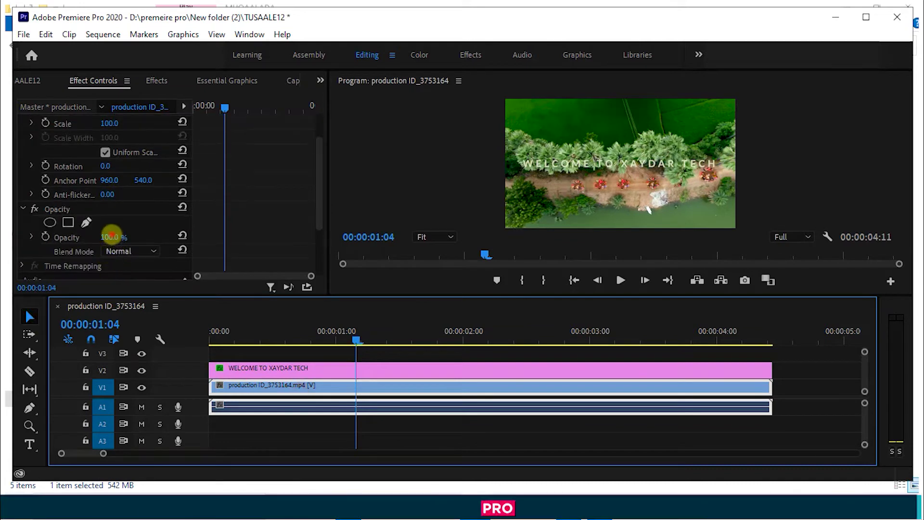
Step: Lower the aerial video's opacity to 63% and preview the title's fade-in from the start
left_click_drag(110, 237, 93, 237)
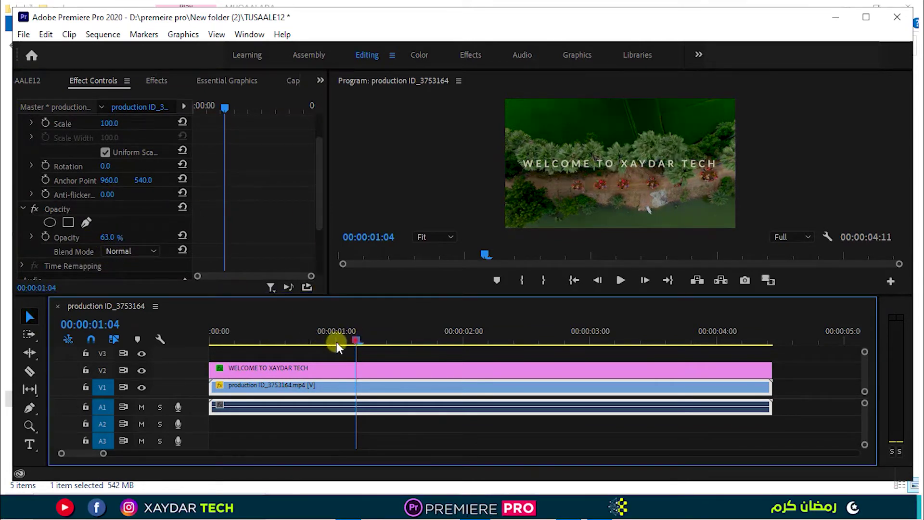
left_click_drag(355, 340, 245, 341)
left_click(256, 368)
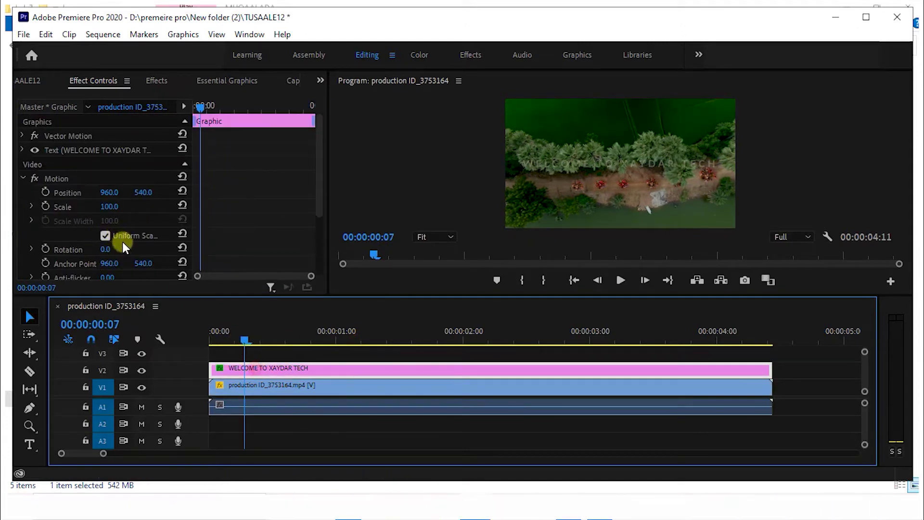
scroll(101, 256, "down", 3)
scroll(213, 261, "down", 2)
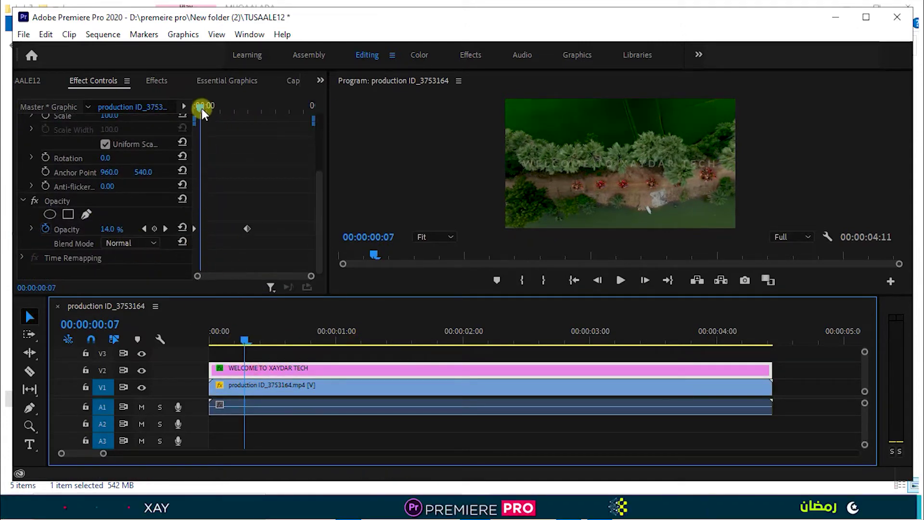
left_click_drag(201, 108, 190, 108)
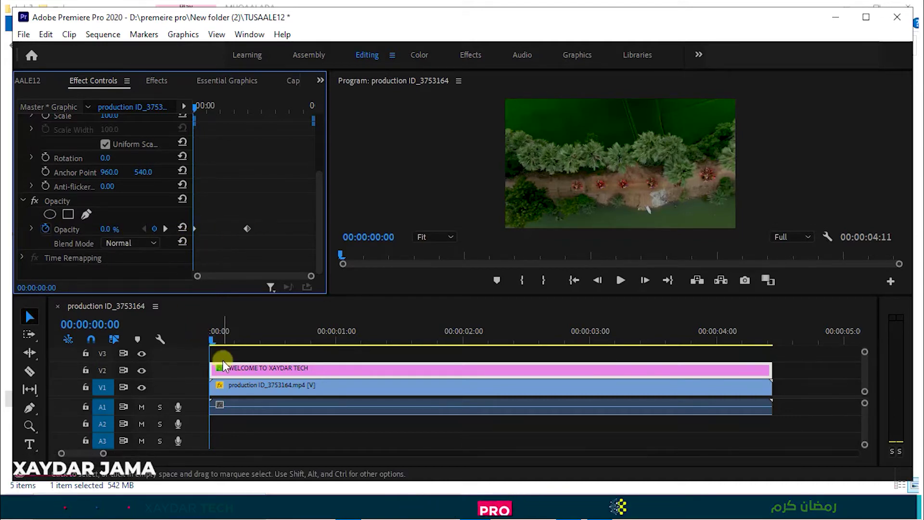
key("space")
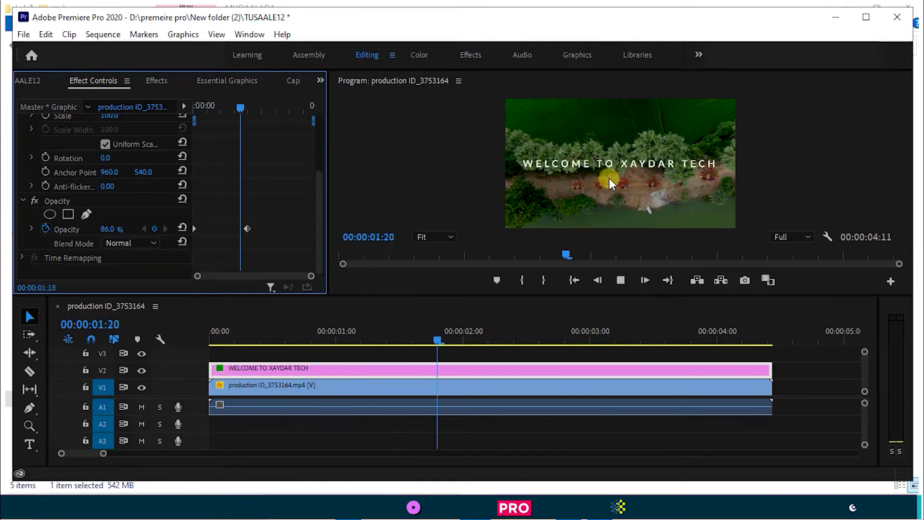
key("space")
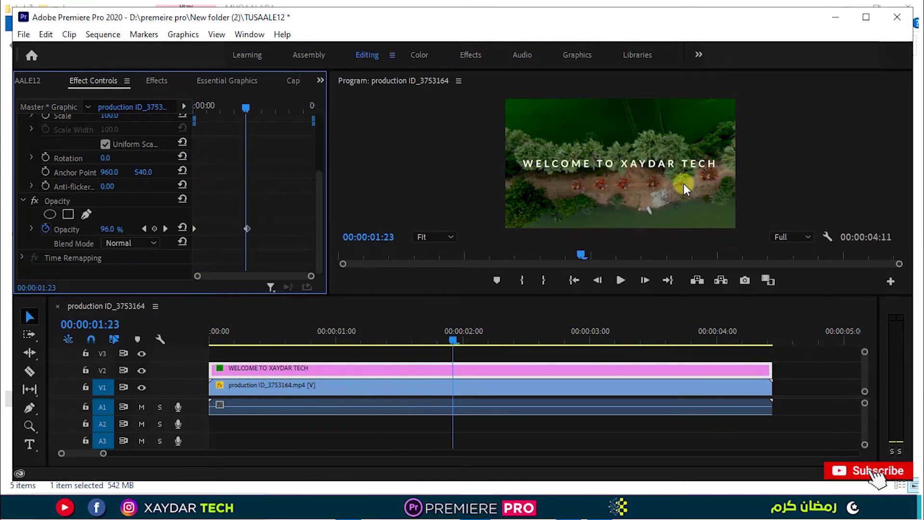
left_click_drag(454, 340, 462, 338)
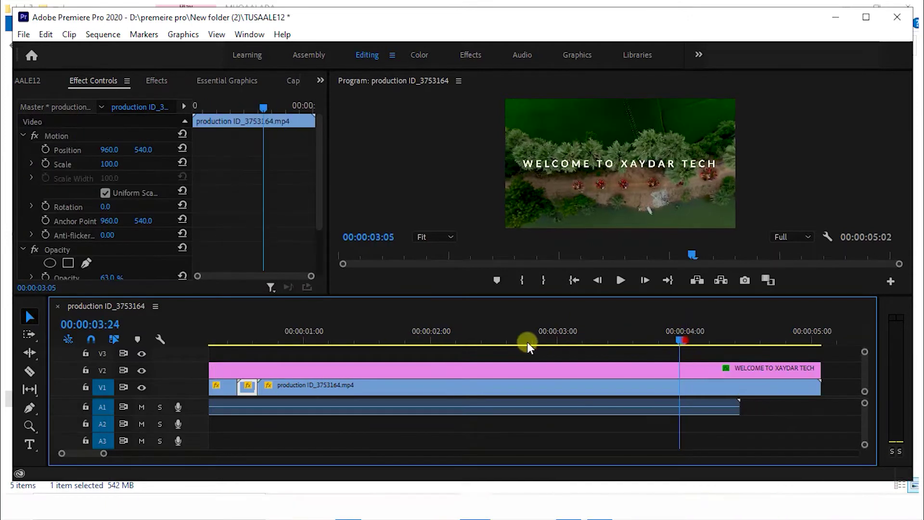
Step: Add a 100% opacity keyframe on the title at 3:24 so it stays fully visible
left_click_drag(483, 342, 685, 341)
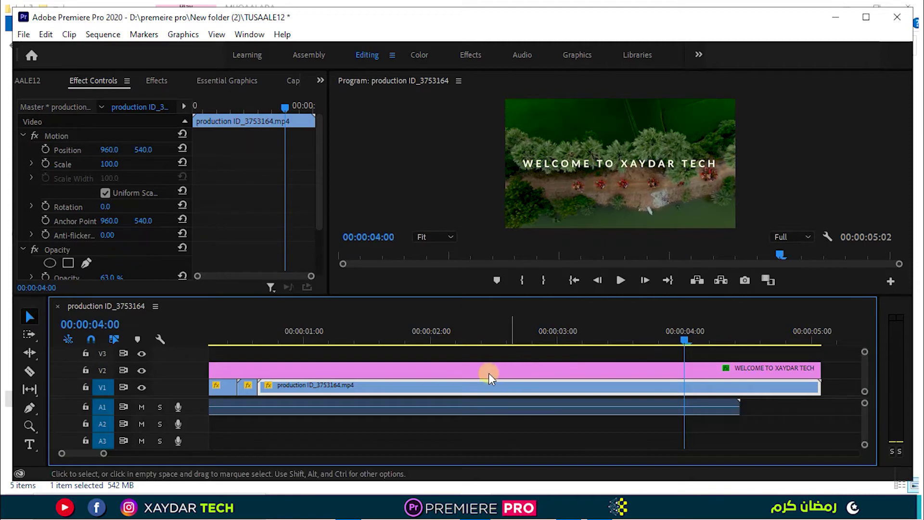
left_click(519, 372)
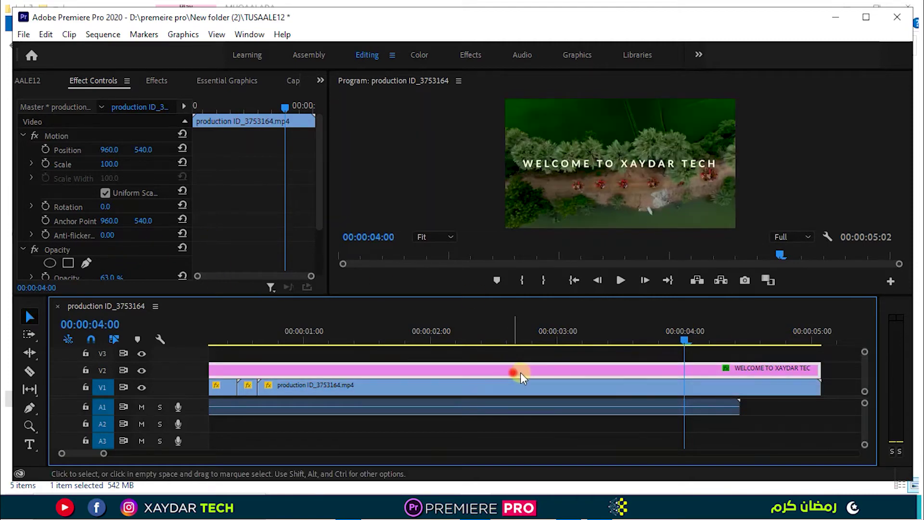
left_click_drag(689, 337, 686, 340)
left_click(685, 342)
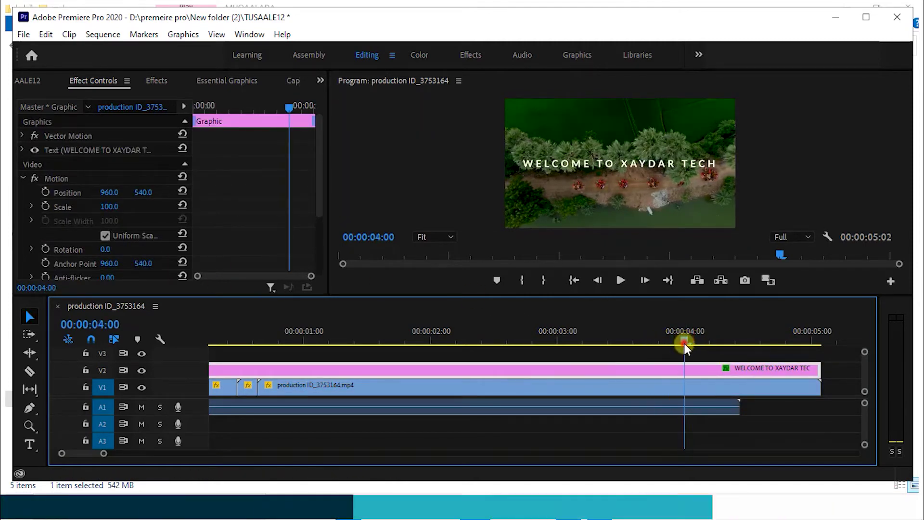
scroll(125, 231, "down", 2)
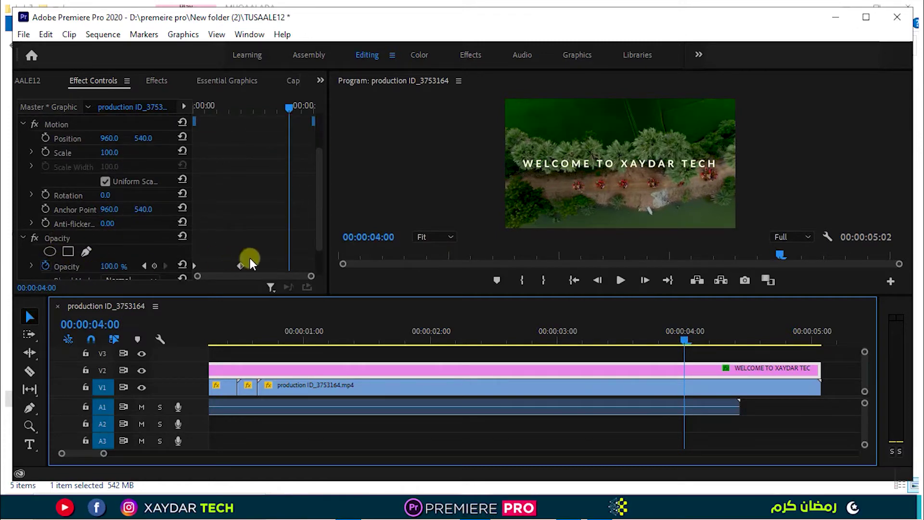
scroll(250, 260, "down", 1)
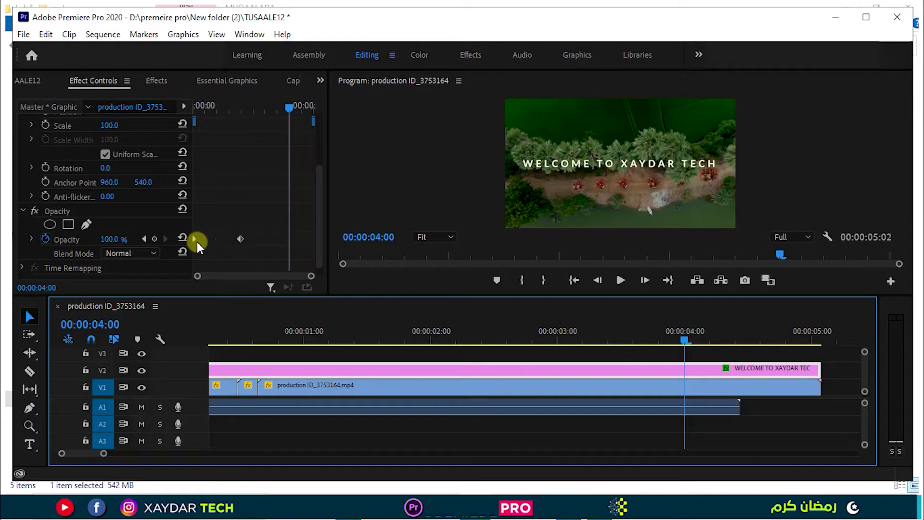
left_click(155, 238)
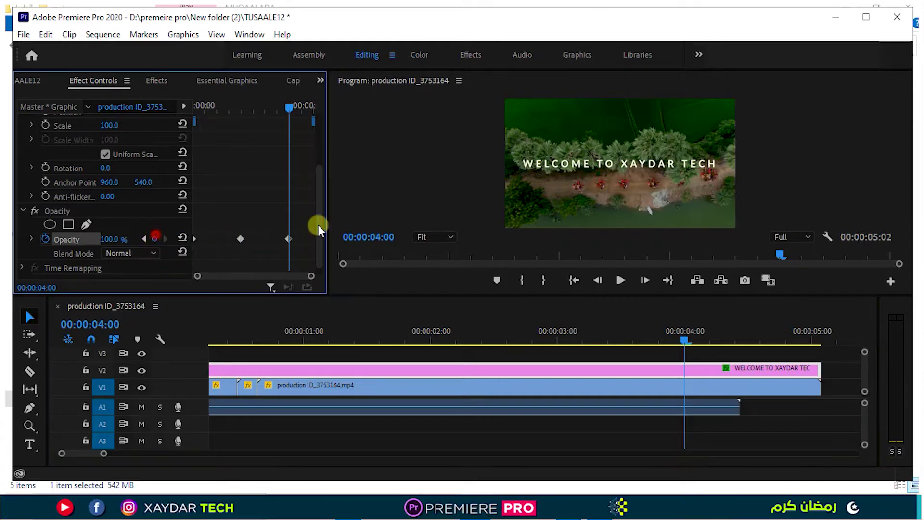
mouse_move(288, 107)
left_mouse_down()
mouse_move(241, 144)
mouse_move(291, 143)
mouse_move(244, 173)
mouse_move(253, 171)
mouse_move(243, 205)
mouse_move(189, 233)
mouse_move(203, 227)
left_mouse_up()
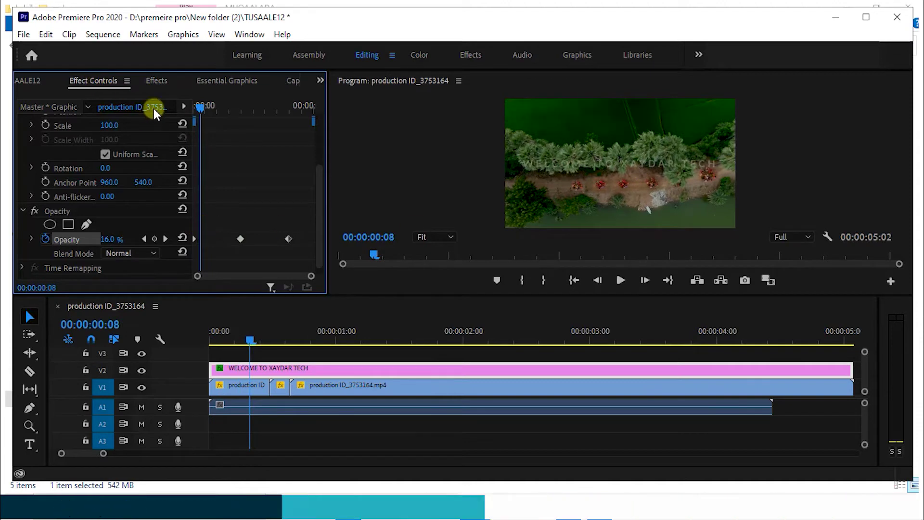
mouse_move(195, 108)
left_mouse_down()
mouse_move(221, 119)
mouse_move(238, 106)
mouse_move(160, 125)
mouse_move(241, 102)
mouse_move(287, 117)
left_mouse_up()
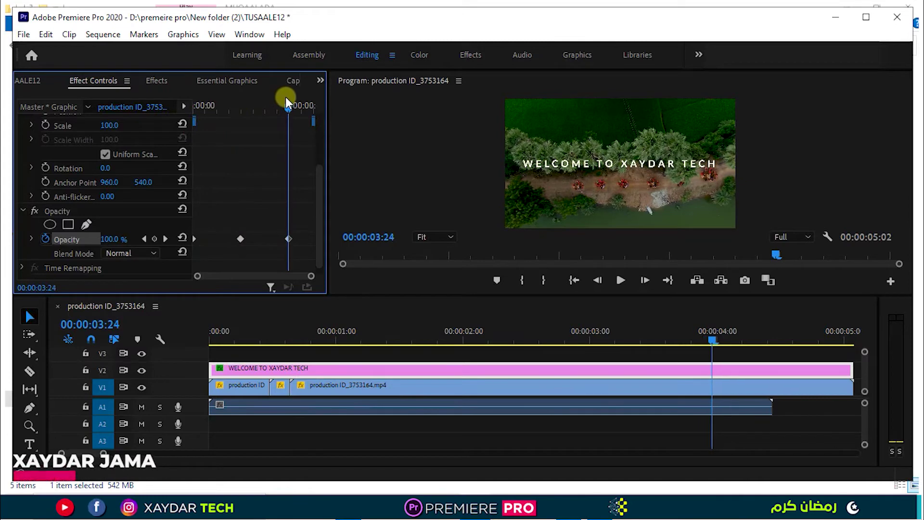
key("minus")
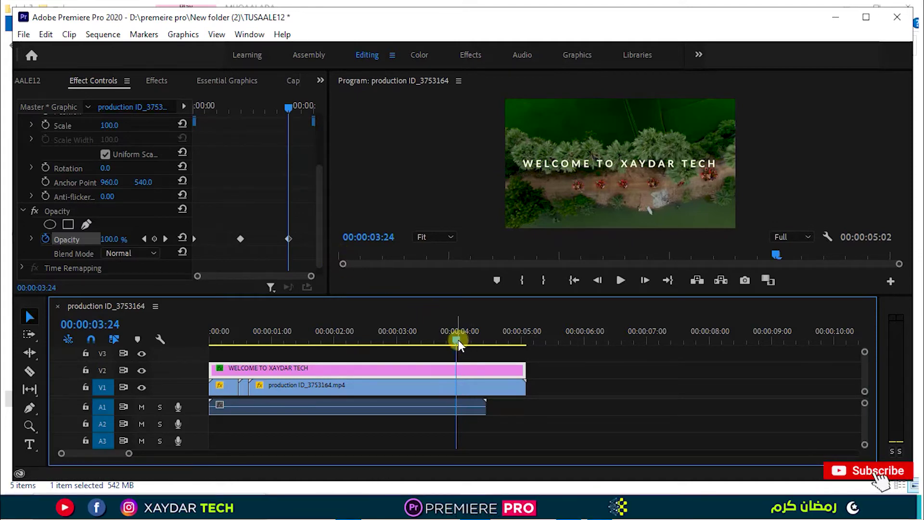
Step: Set the title's opacity to 0% at 00:00:04:24 and play from the start to preview
left_click(522, 326)
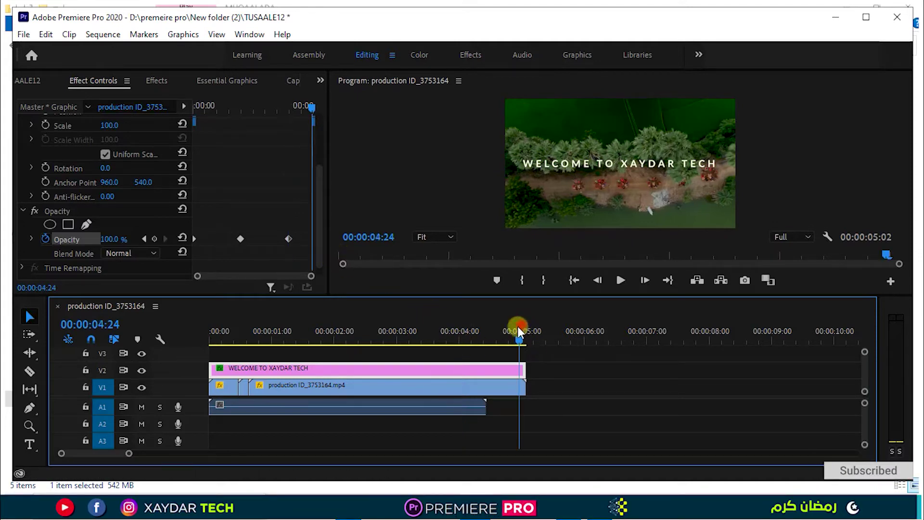
left_click(115, 239)
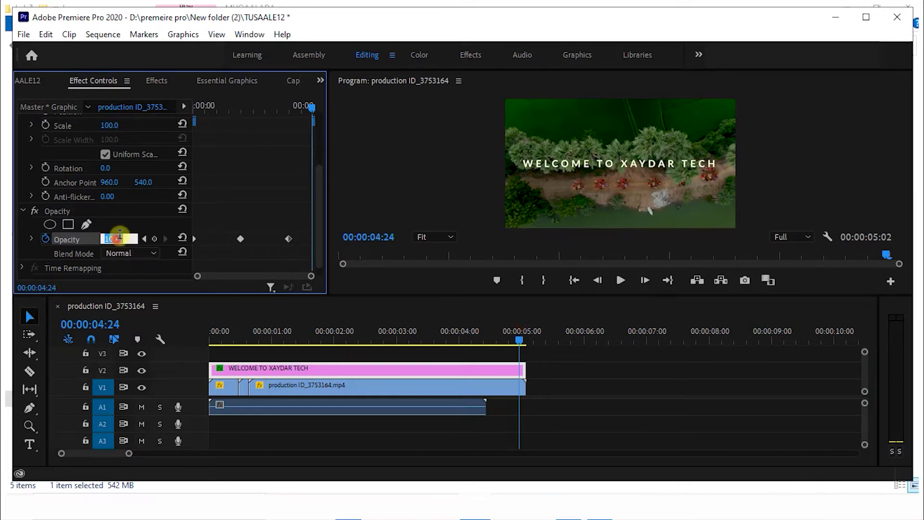
type("0")
left_click(237, 263)
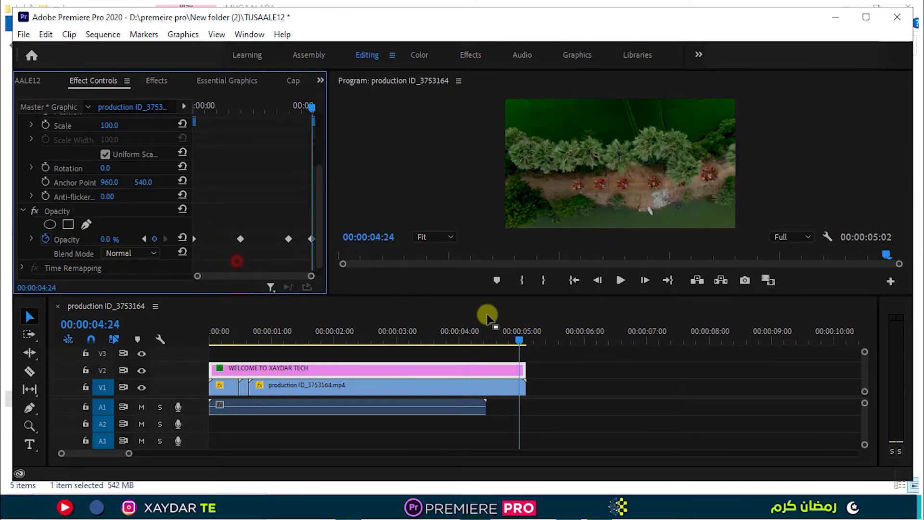
key("Home")
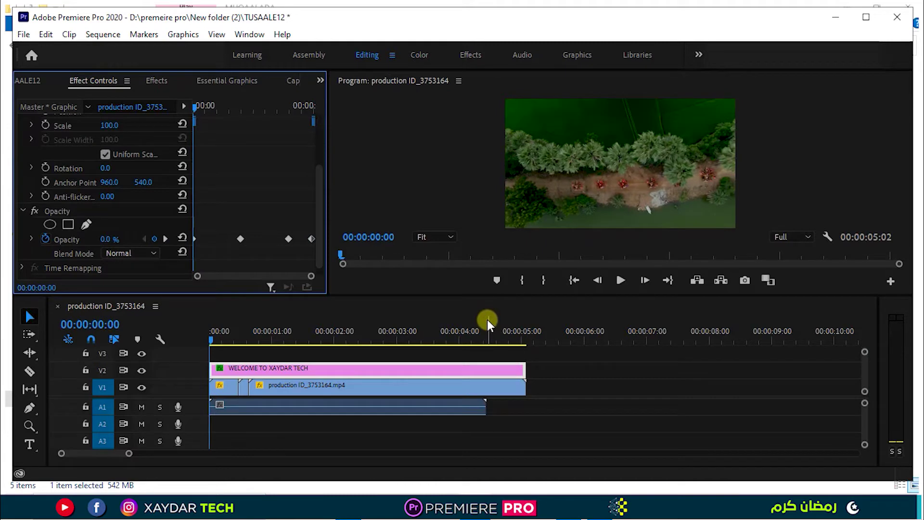
key("space")
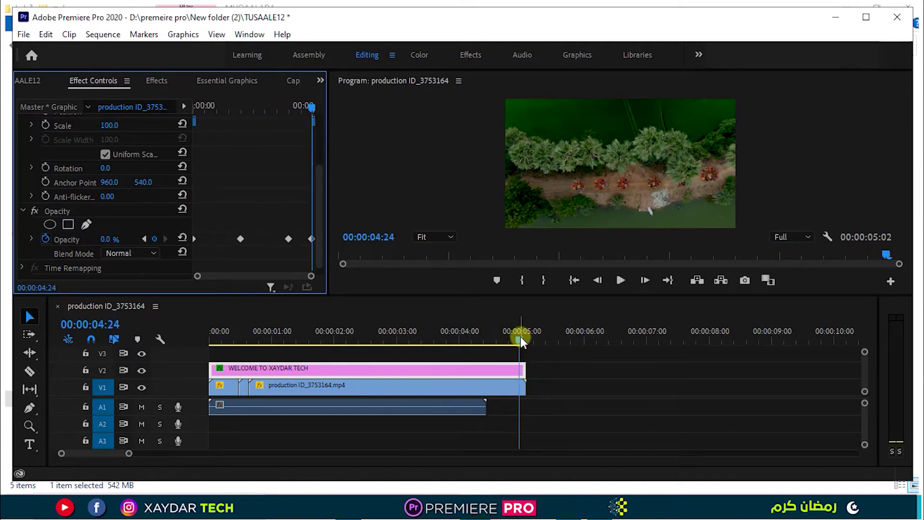
left_click(268, 337)
Step: Select all of the title's opacity keyframes, set them to Auto Bezier, and play to check
left_click_drag(325, 204, 411, 204)
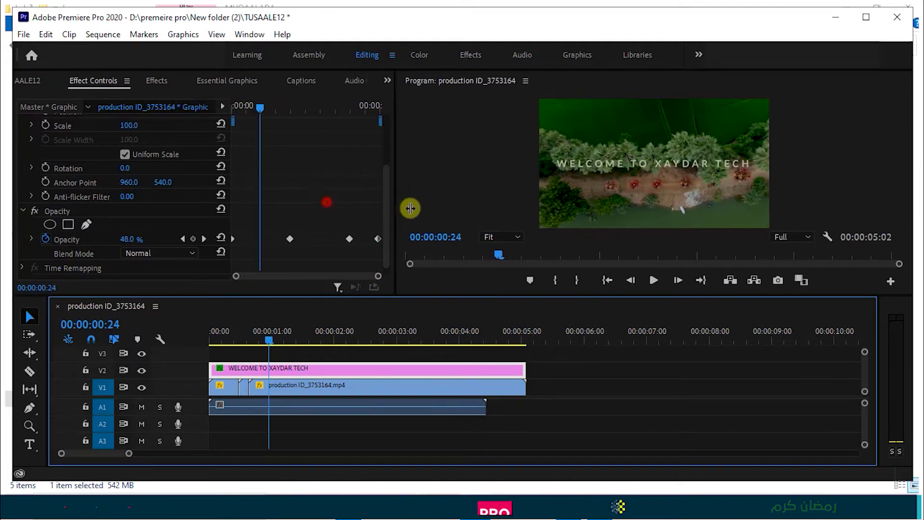
left_click_drag(217, 214, 378, 240)
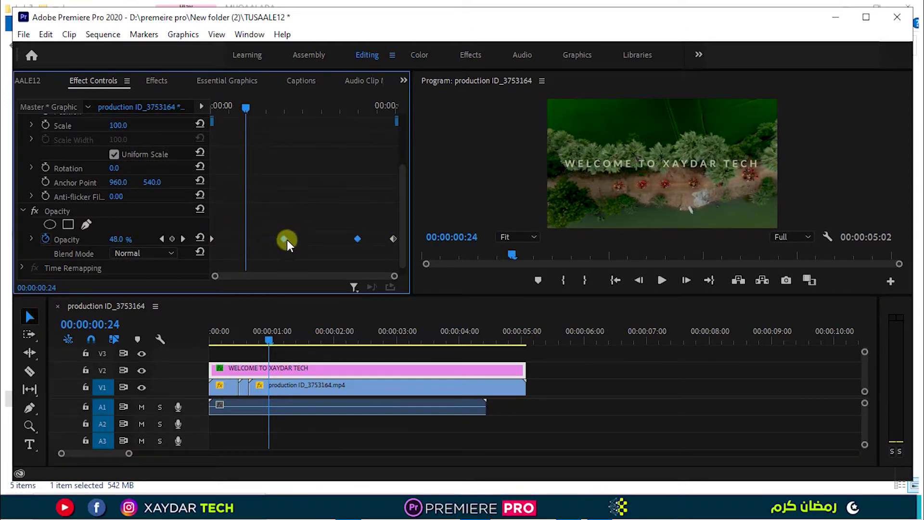
left_click_drag(214, 223, 303, 253)
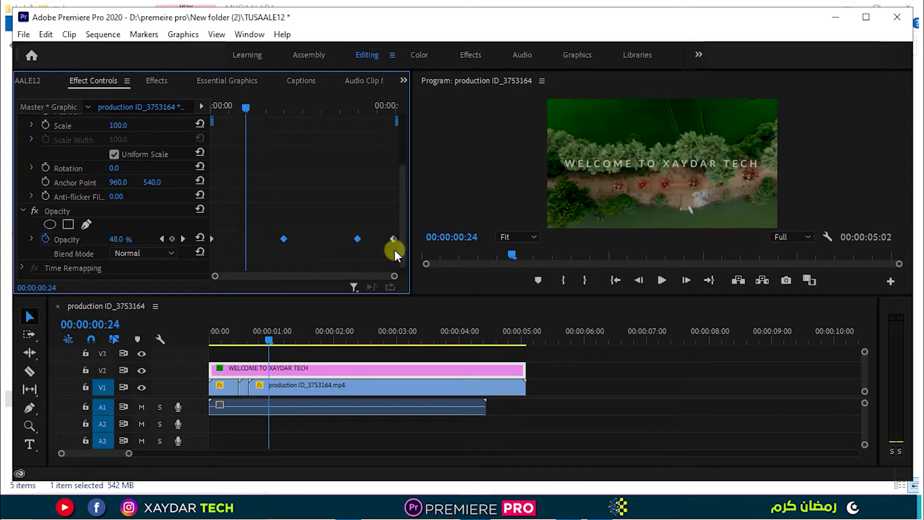
left_click_drag(395, 250, 381, 236)
left_click(183, 214)
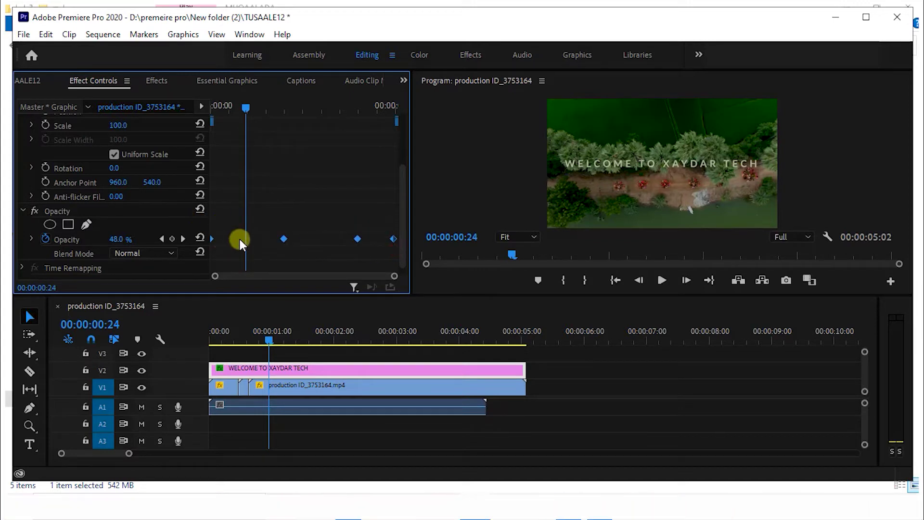
right_click(285, 240)
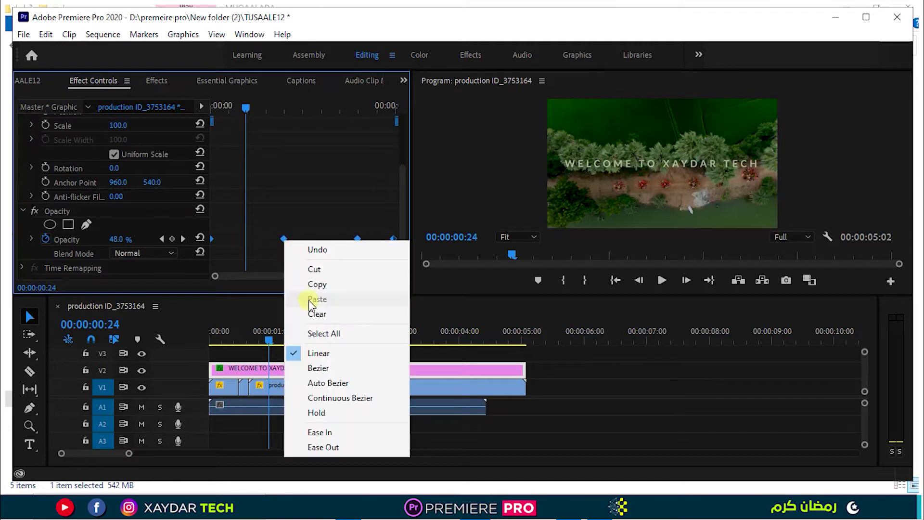
left_click(340, 384)
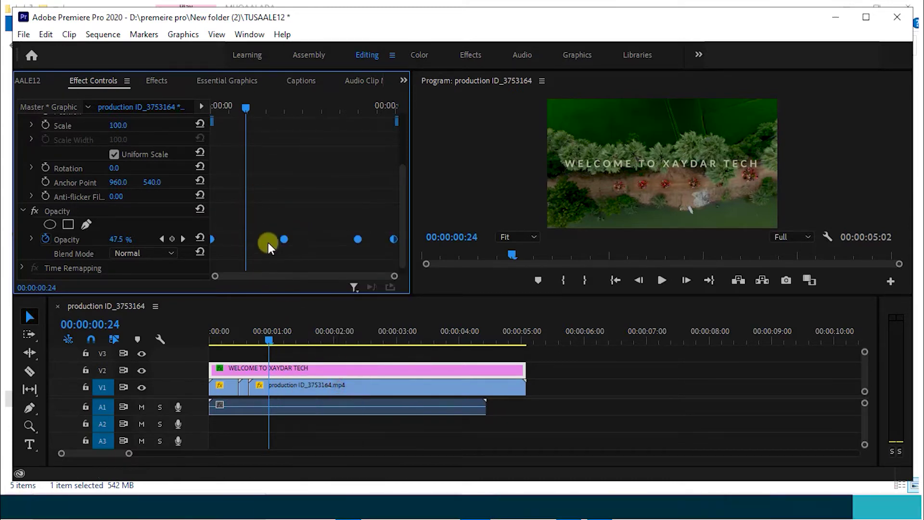
left_click_drag(247, 102, 195, 120)
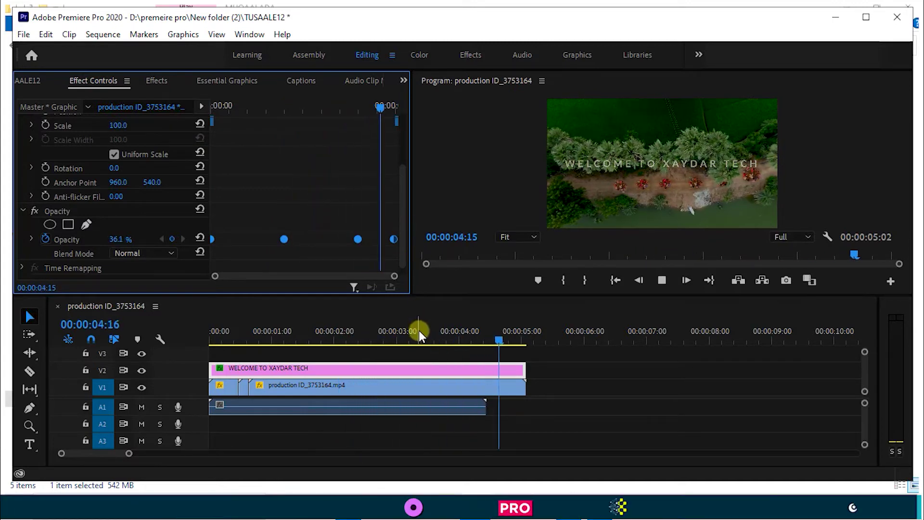
key("space")
key("space")
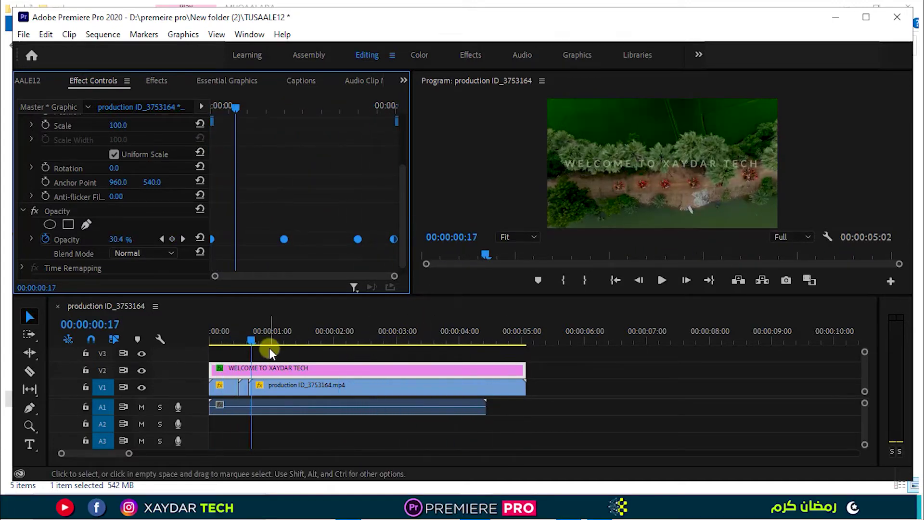
mouse_move(252, 340)
left_mouse_down()
mouse_move(345, 345)
mouse_move(239, 355)
left_mouse_up()
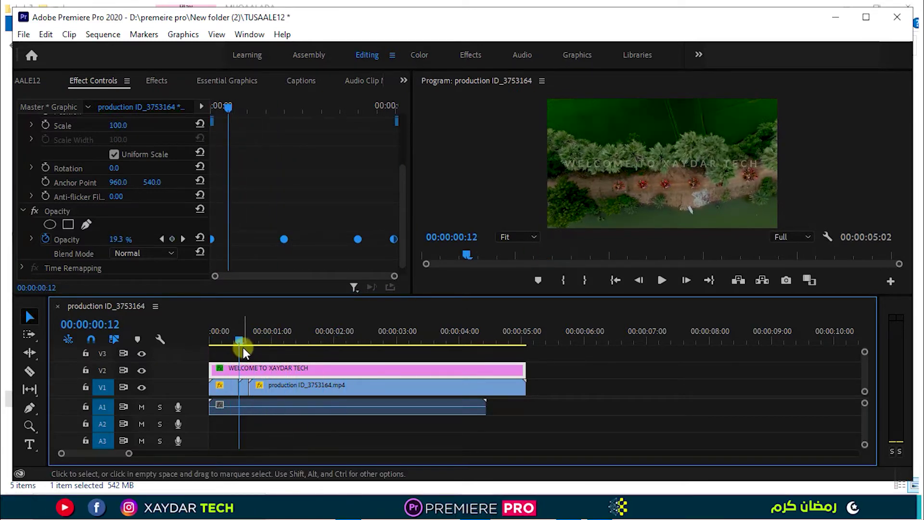
Step: Drag Gaussian Blur from Video Effects > Blur & Sharpen onto the V2 title clip
left_click(150, 81)
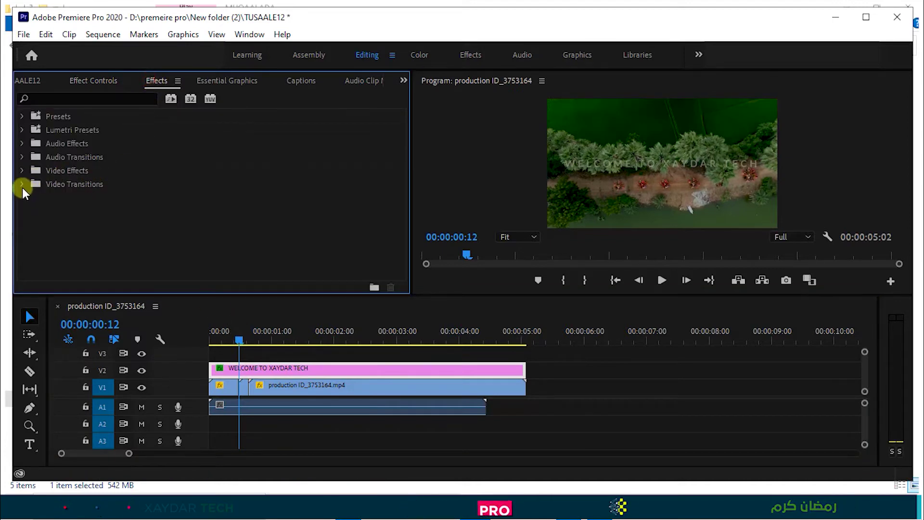
left_click(20, 171)
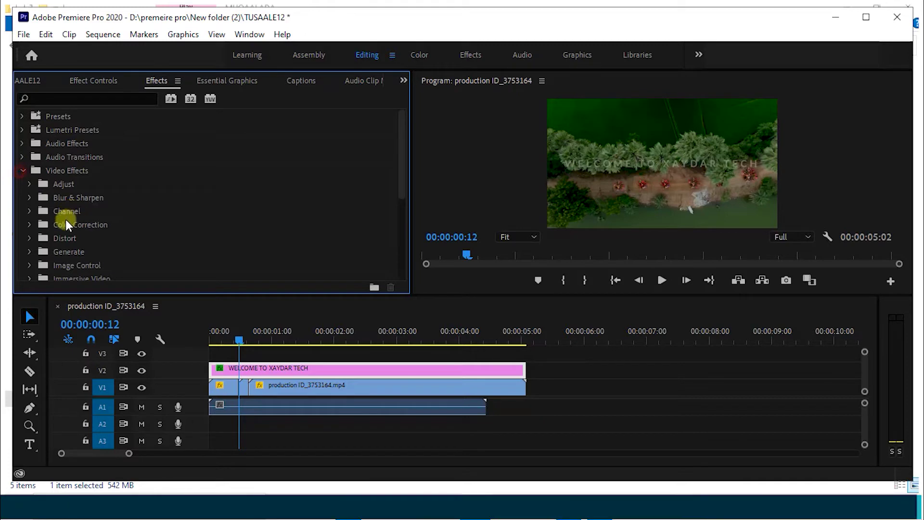
left_click(30, 198)
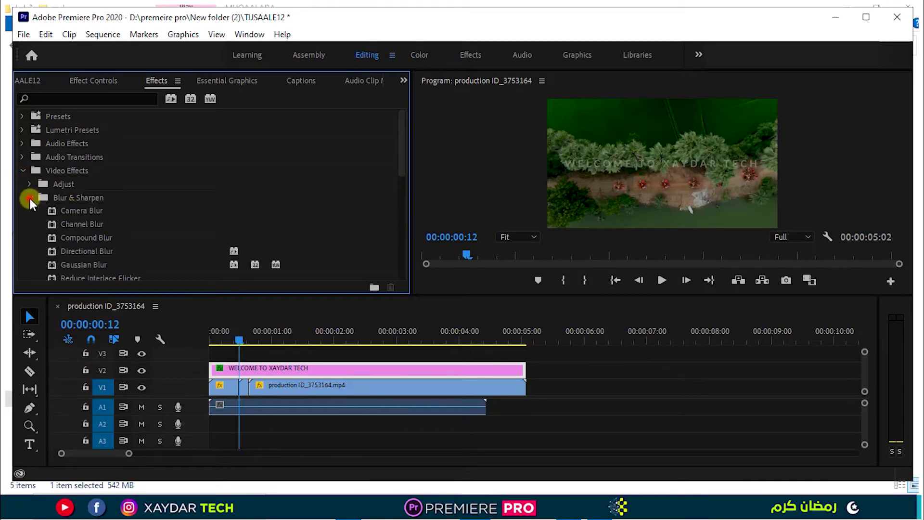
scroll(92, 251, "down", 1)
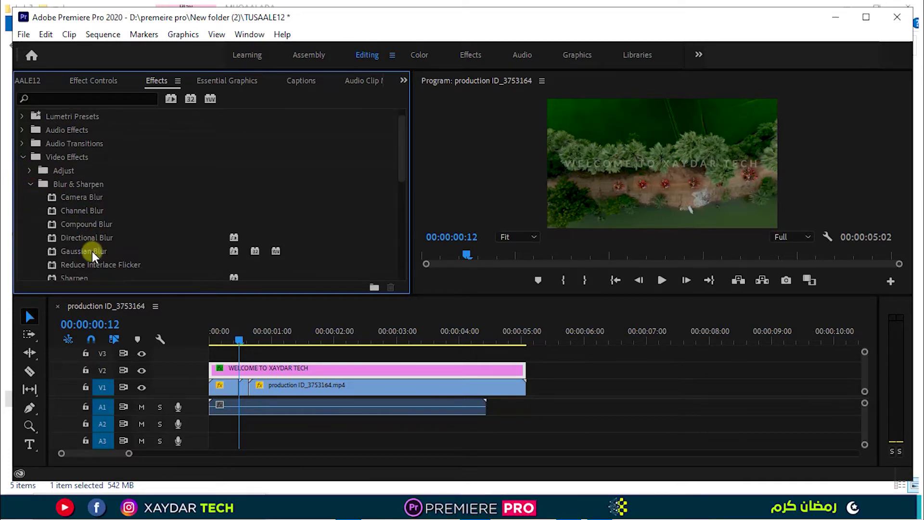
left_click(22, 157)
left_click(46, 98)
type("G")
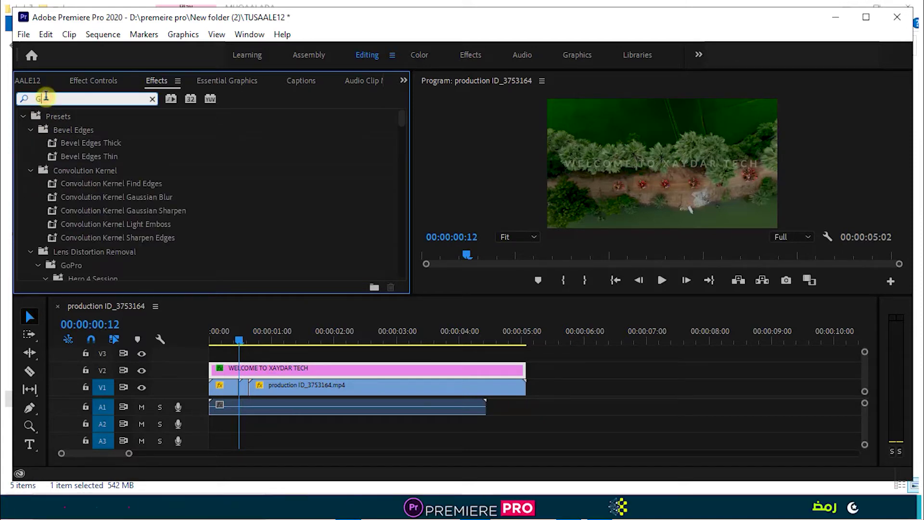
type("AU")
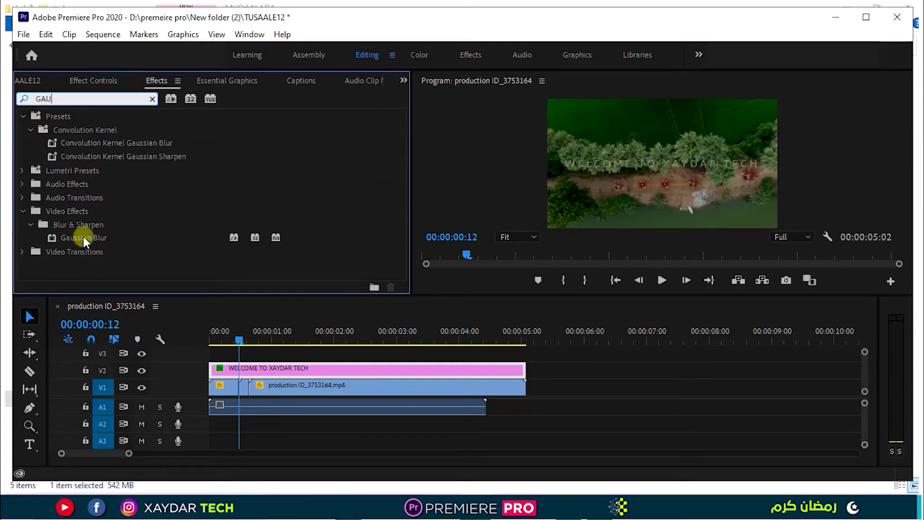
left_click(153, 100)
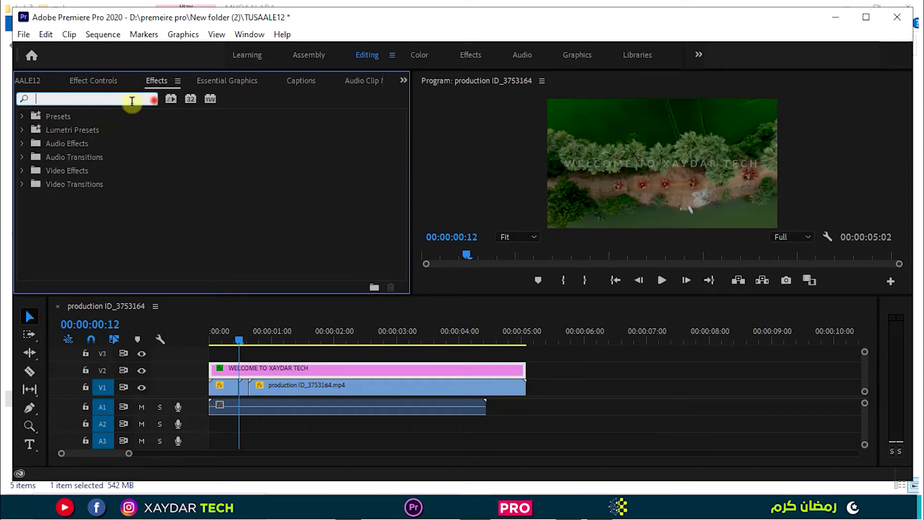
left_click(22, 170)
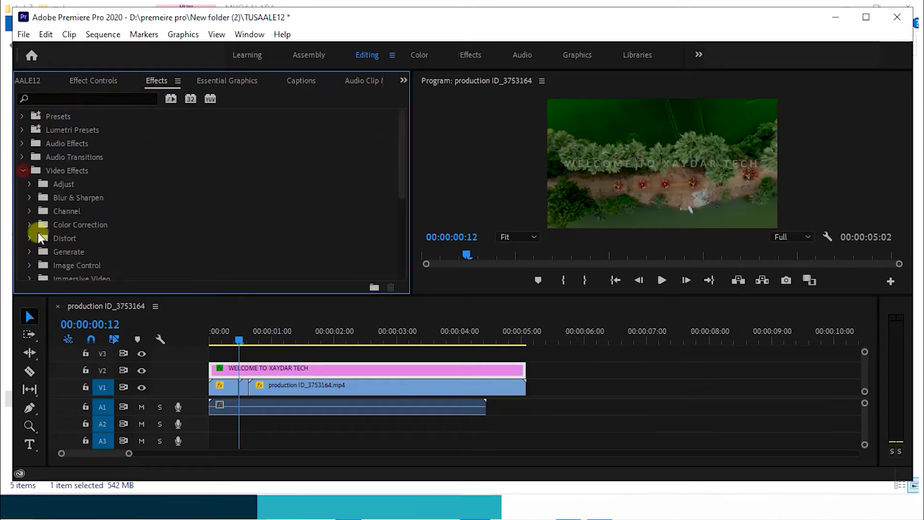
left_click(29, 198)
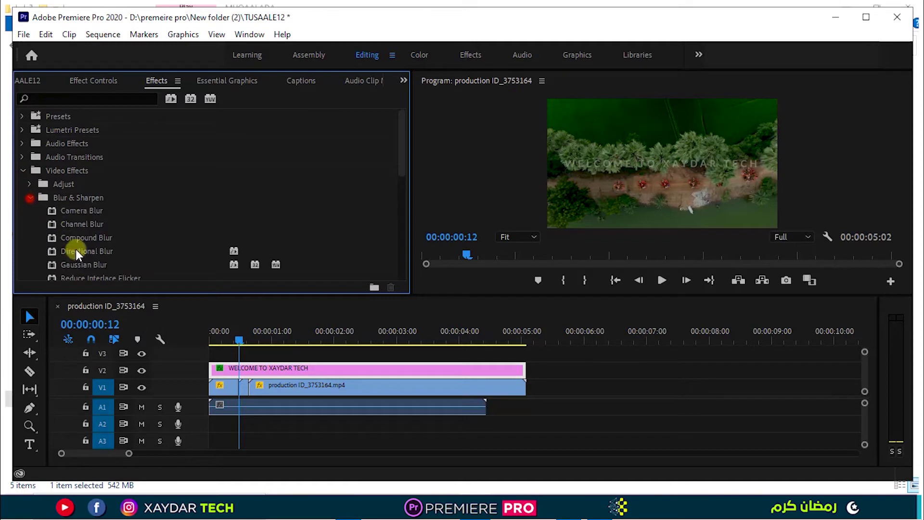
left_click(72, 266)
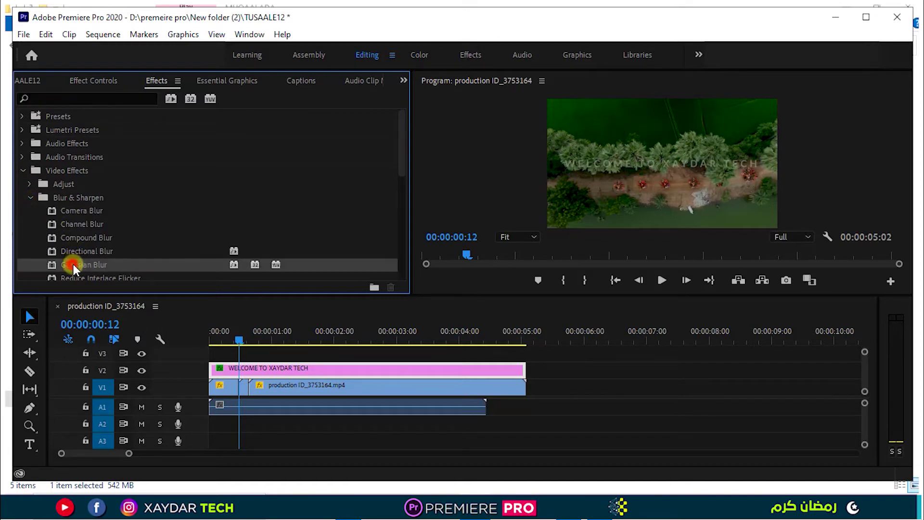
left_click_drag(80, 264, 268, 371)
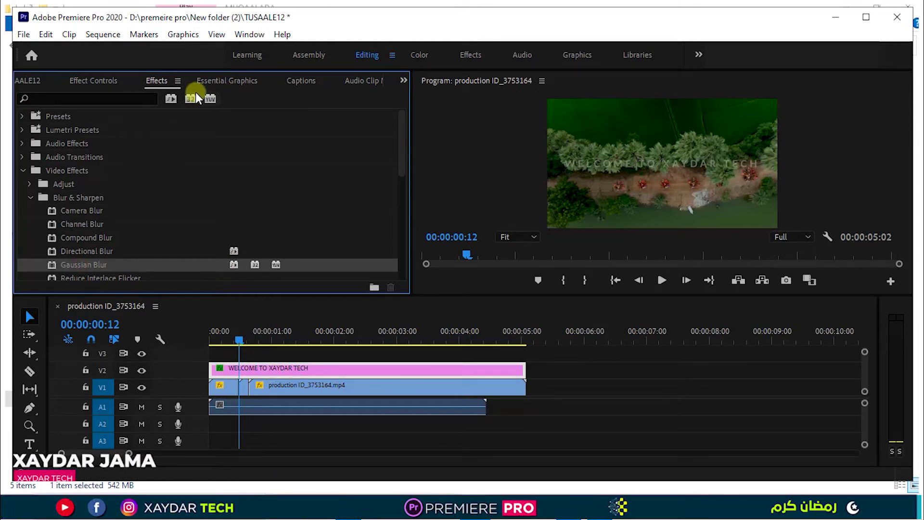
Step: Delete the duplicate Gaussian Blur from the title's Effect Controls
left_click(98, 80)
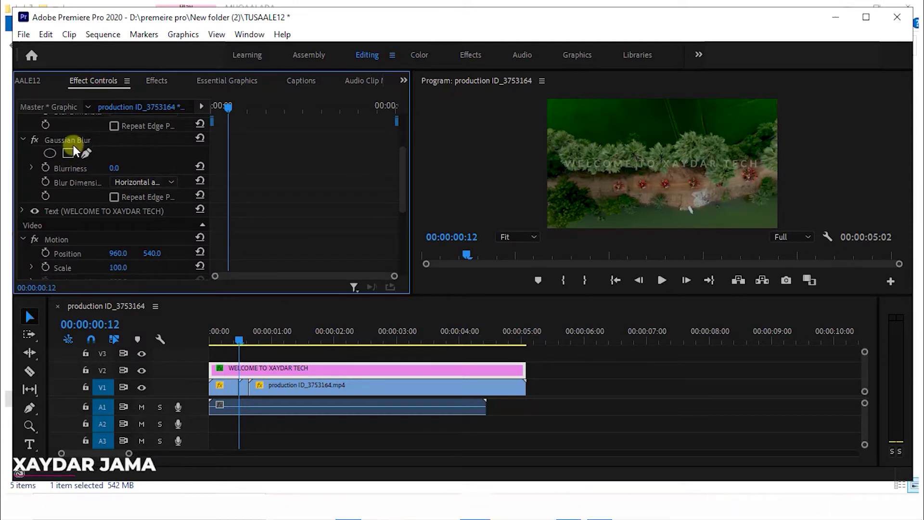
left_click_drag(402, 183, 400, 152)
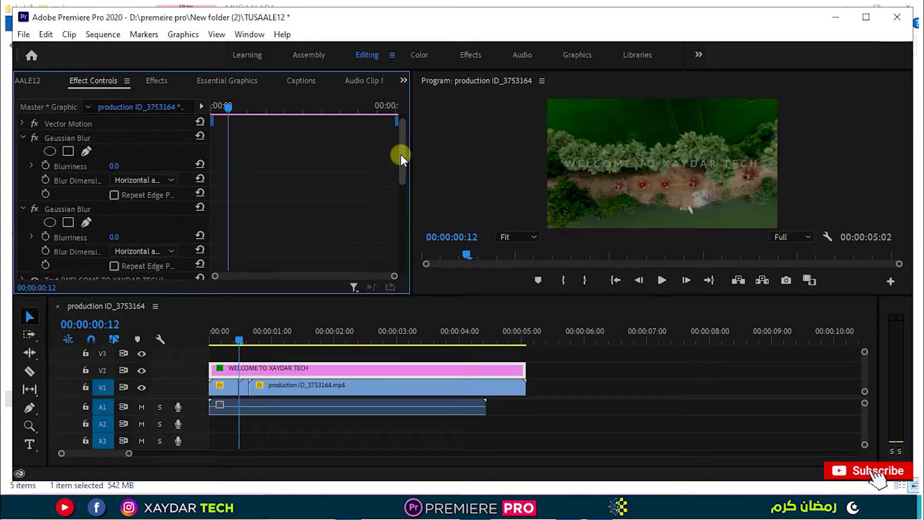
left_click(68, 209)
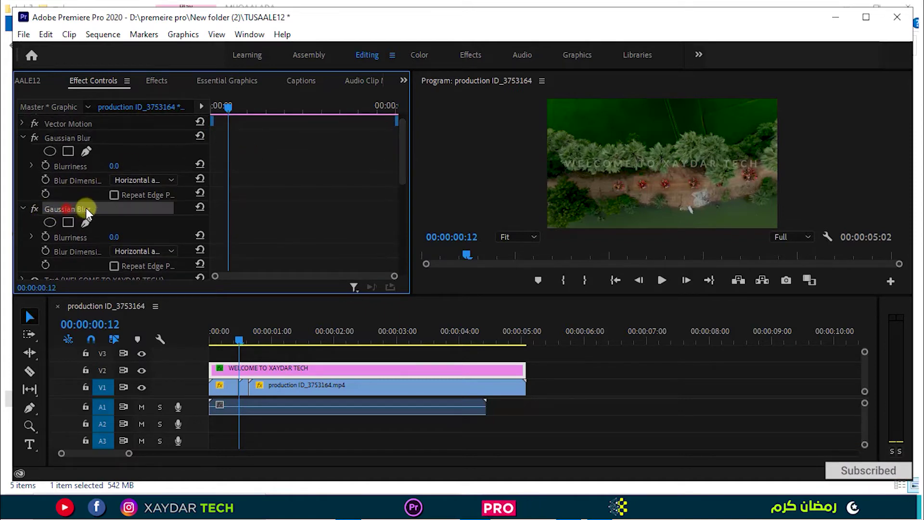
key("Delete")
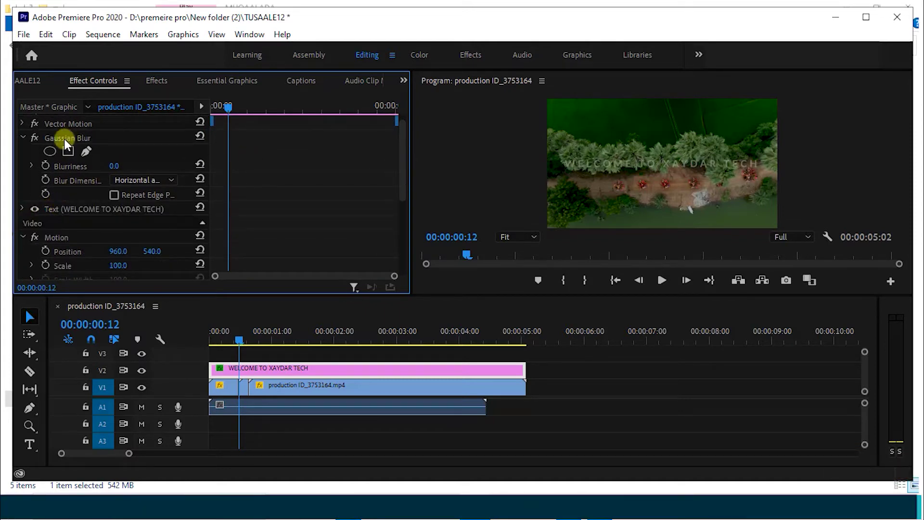
Step: Enable Blurriness keyframing at 00:00:00:00 and start entering a value of 50
left_click_drag(230, 108, 193, 114)
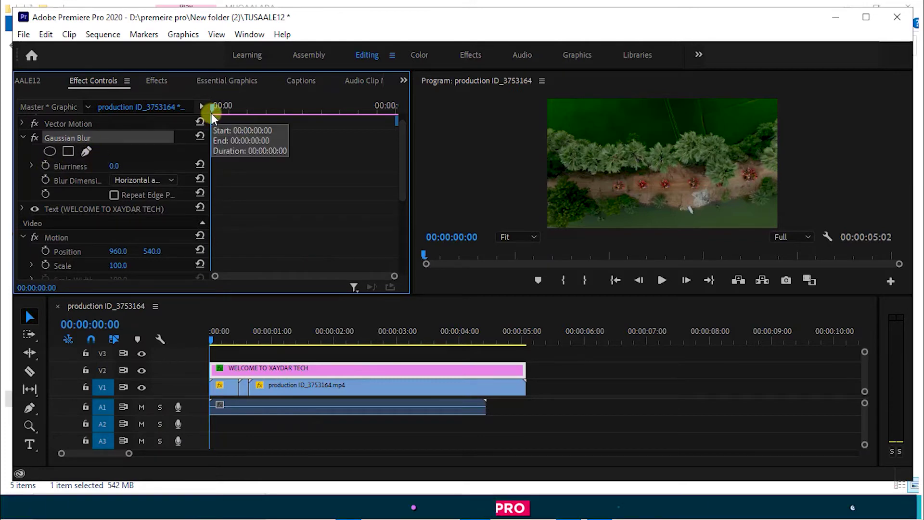
left_click(45, 166)
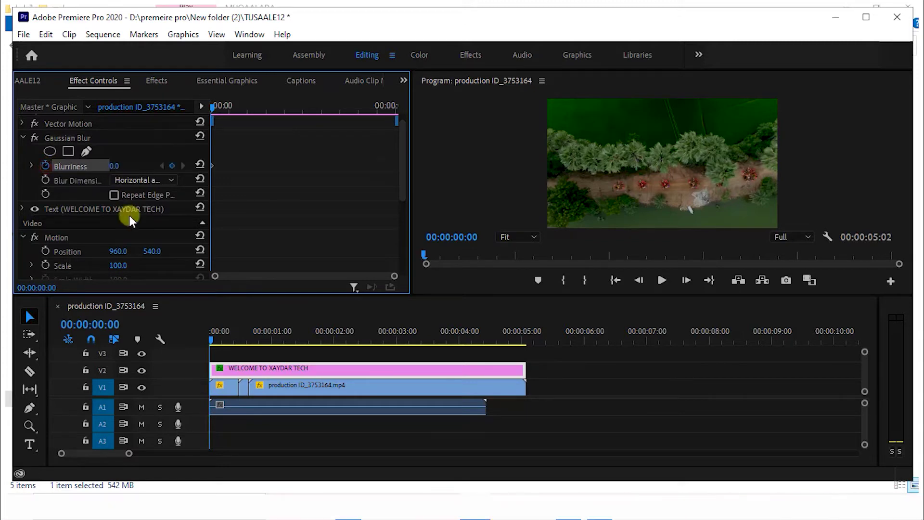
left_click(114, 167)
type("50")
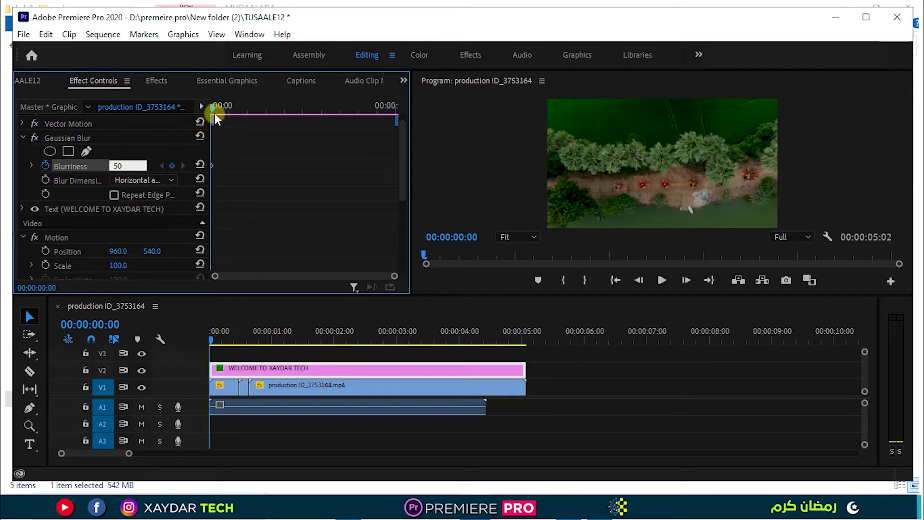
Step: Set Blurriness to 0 at 00:00:01:24 and add a holding keyframe at 00:00:03:24
left_click(334, 344)
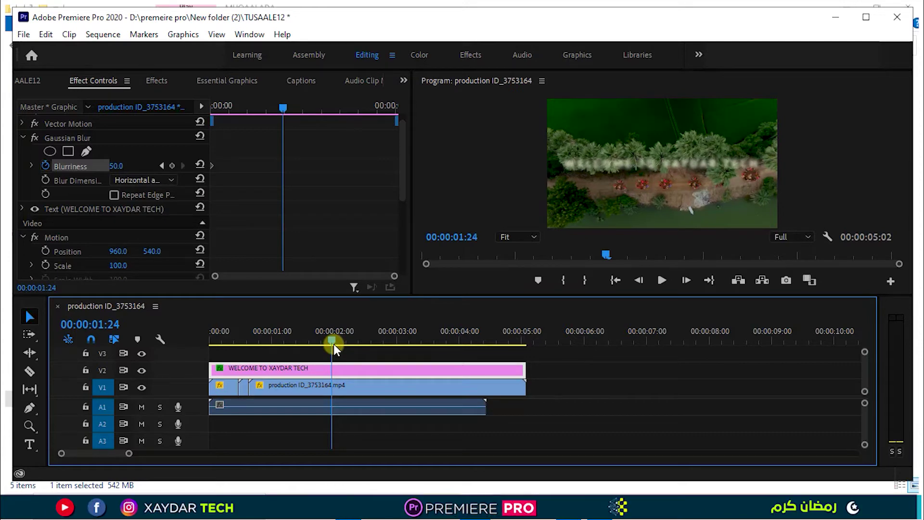
left_click(116, 165)
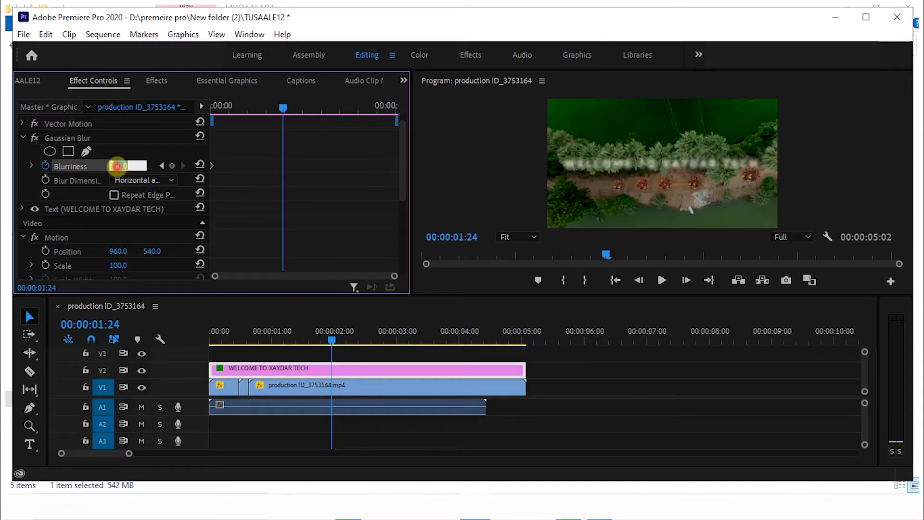
type("0")
left_click(241, 223)
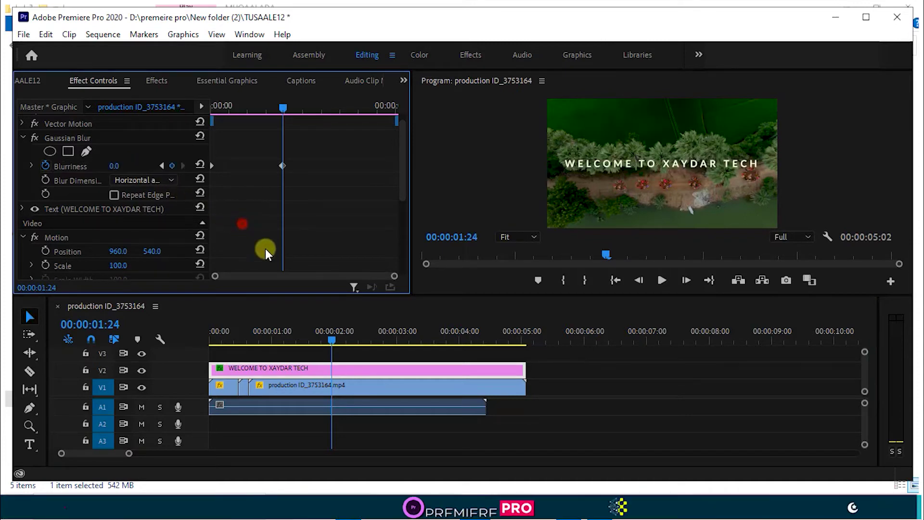
left_click_drag(334, 340, 460, 340)
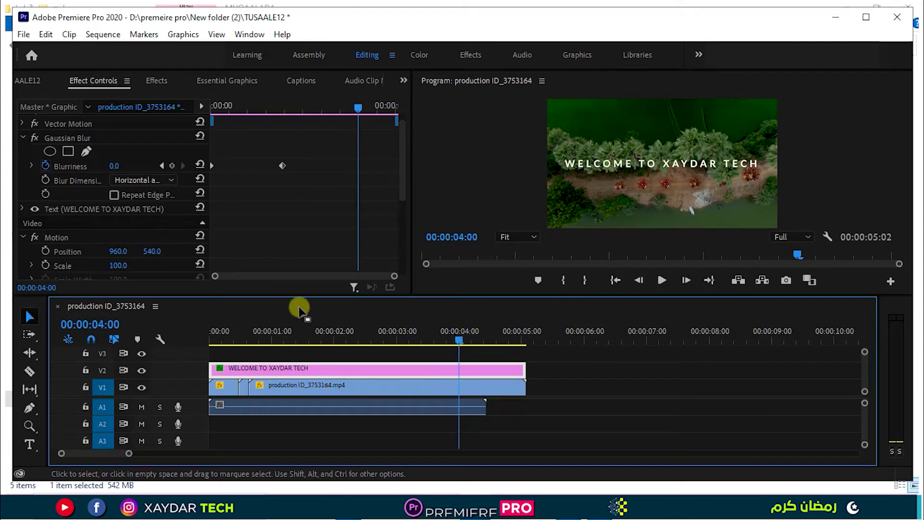
left_click_drag(460, 341, 457, 343)
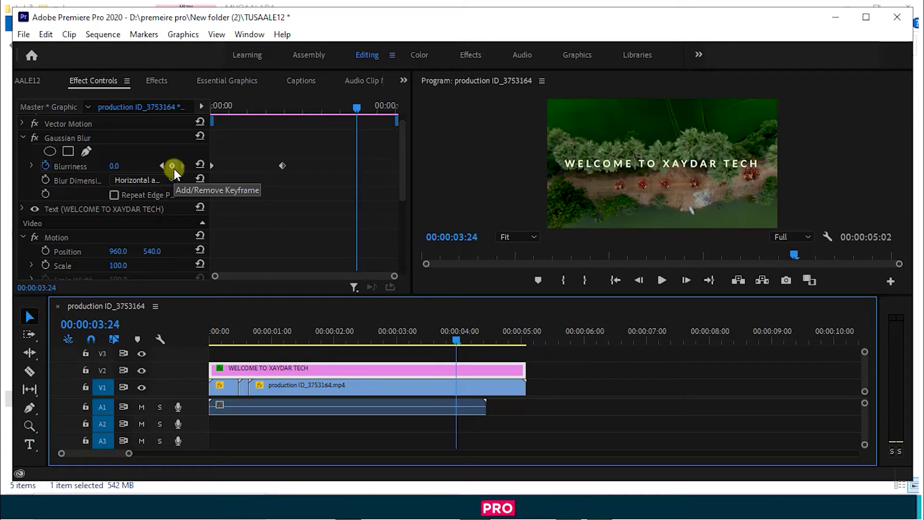
left_click(172, 166)
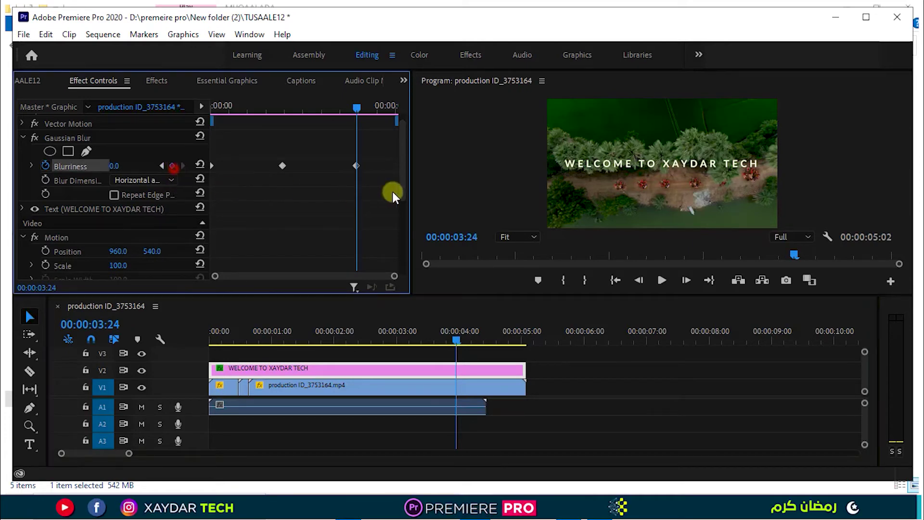
Step: Set Blurriness back to 50 at 00:00:04:24, then select all four blur keyframes
left_click(521, 340)
left_click(520, 341)
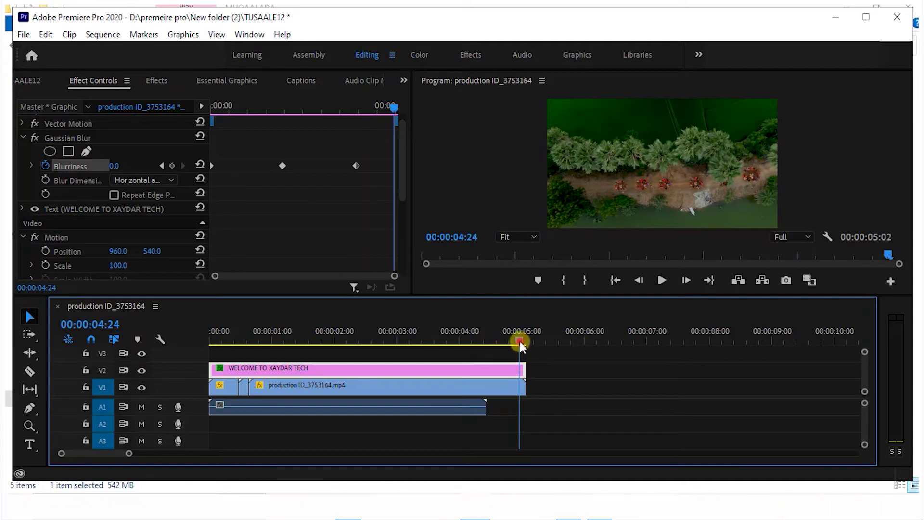
left_click(119, 166)
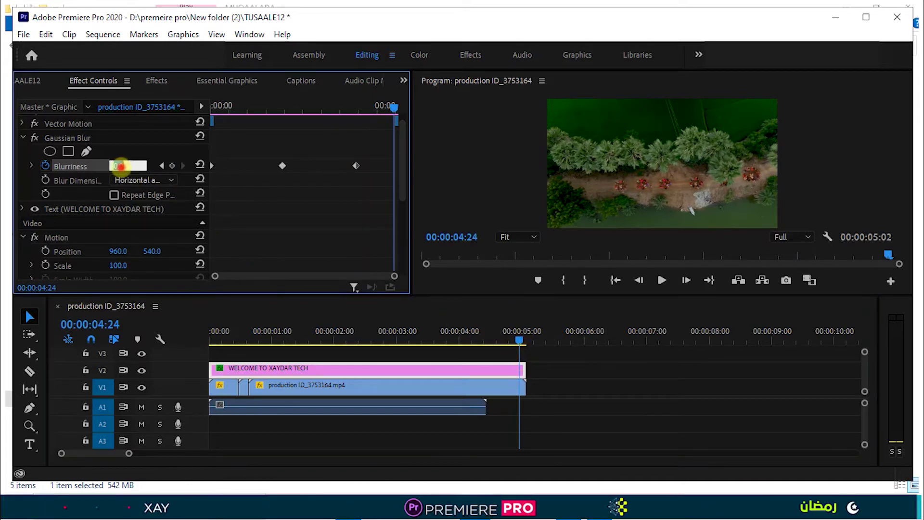
type("50")
left_click(269, 215)
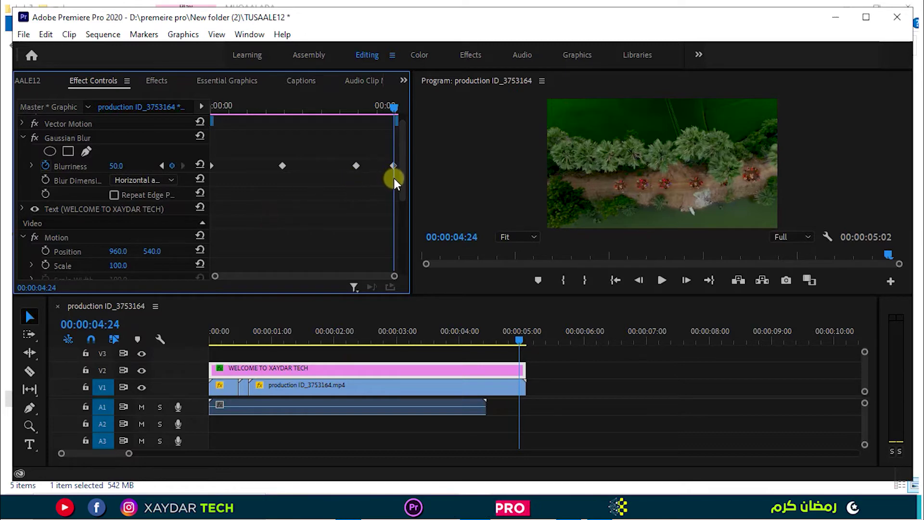
left_click_drag(395, 176, 183, 160)
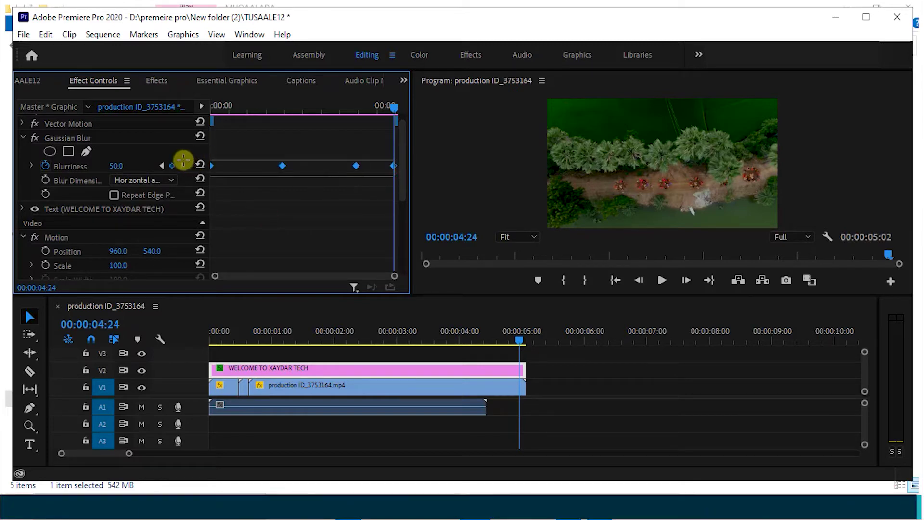
right_click(283, 166)
Step: Make the blur keyframes Auto Bezier and play from 00:00:00:00 to check the blur
left_click(338, 309)
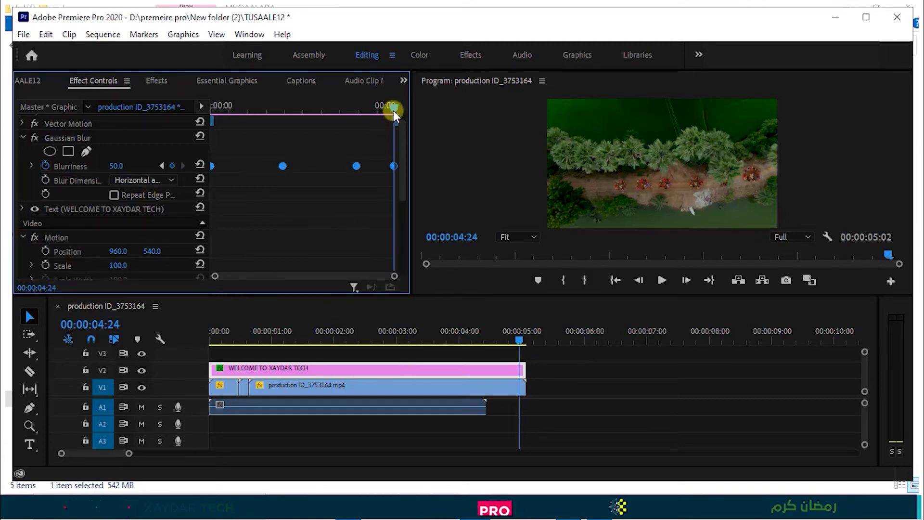
key("Home")
key("space")
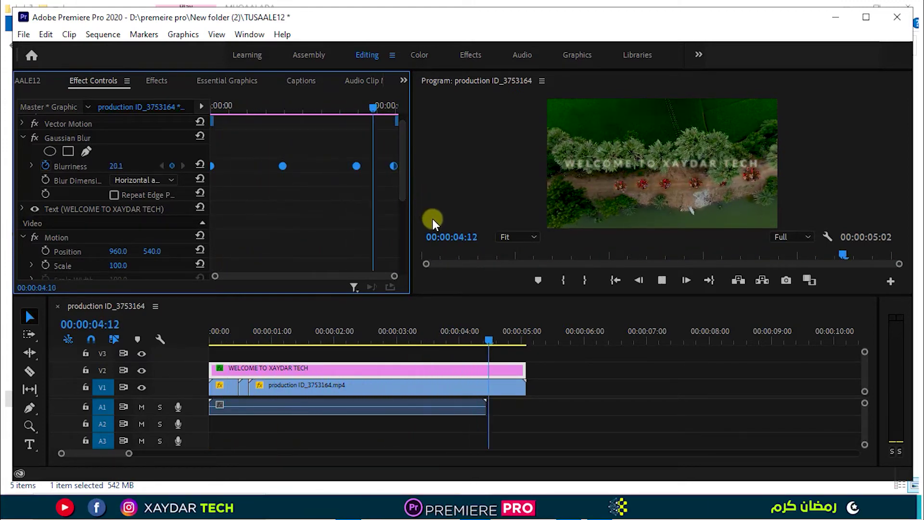
key("space")
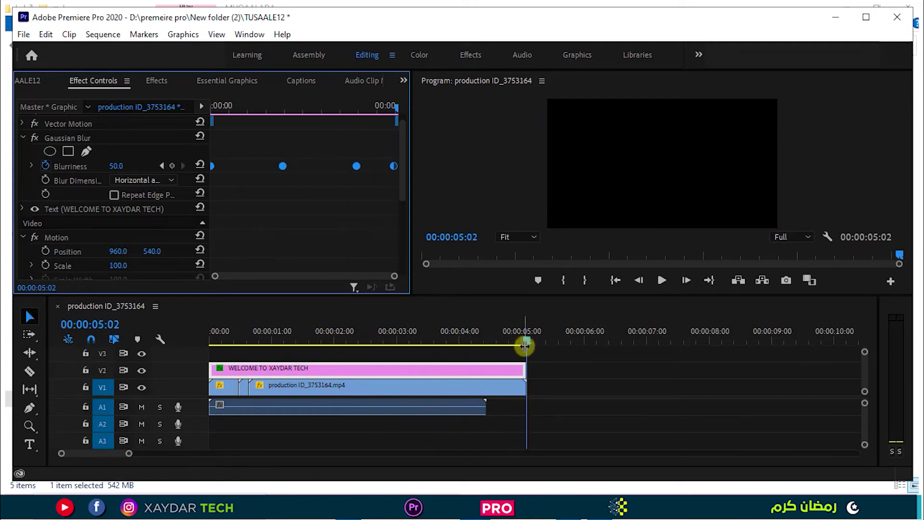
key("space")
left_click(209, 377)
key("Home")
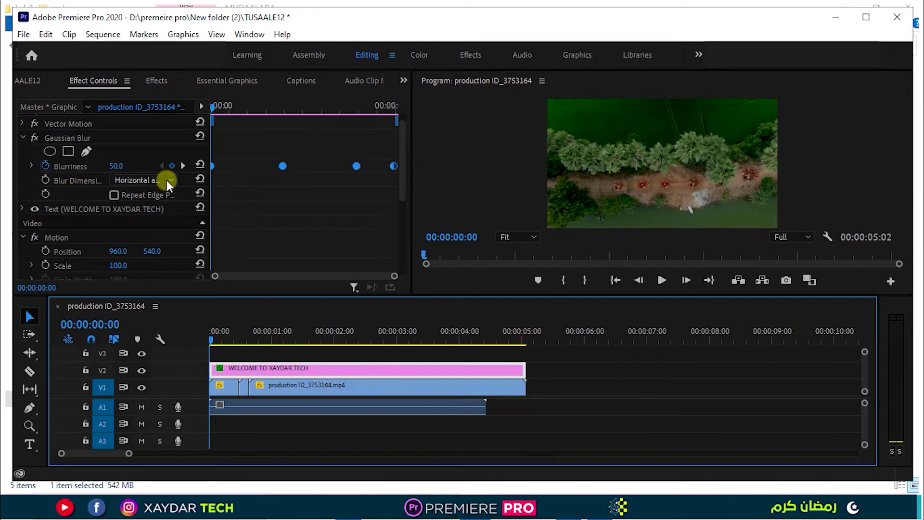
scroll(322, 148, "up", 1)
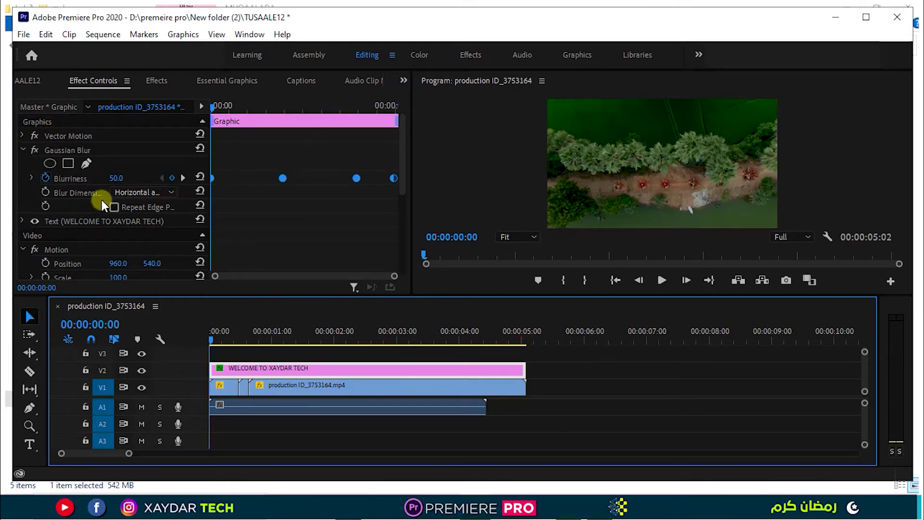
Step: Keyframe the title's Scale at 100 at the start and 110 at the clip's end
scroll(169, 203, "down", 5)
scroll(174, 201, "down", 2)
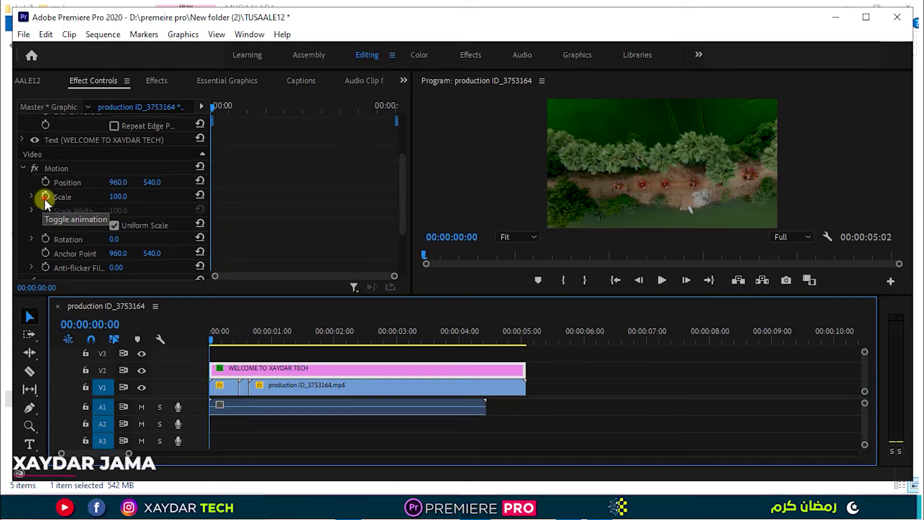
left_click(45, 196)
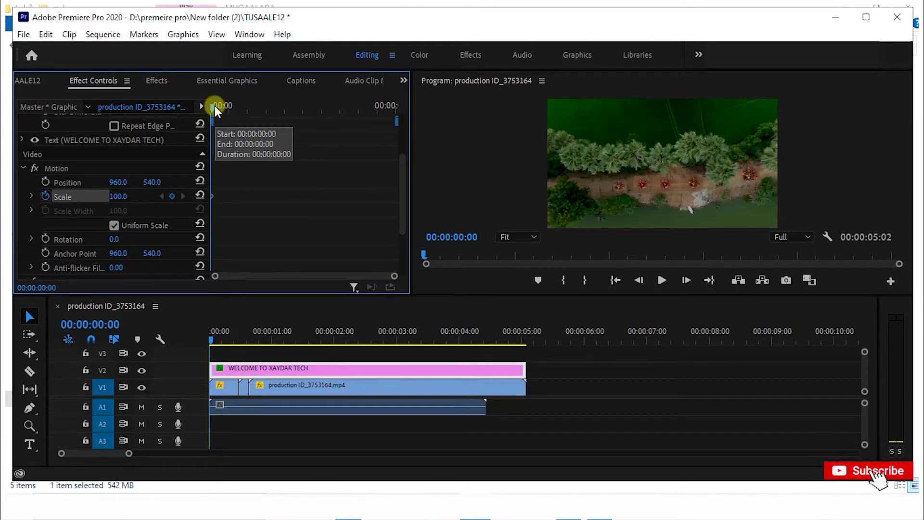
mouse_move(215, 106)
left_mouse_down()
mouse_move(418, 110)
mouse_move(398, 117)
left_mouse_up()
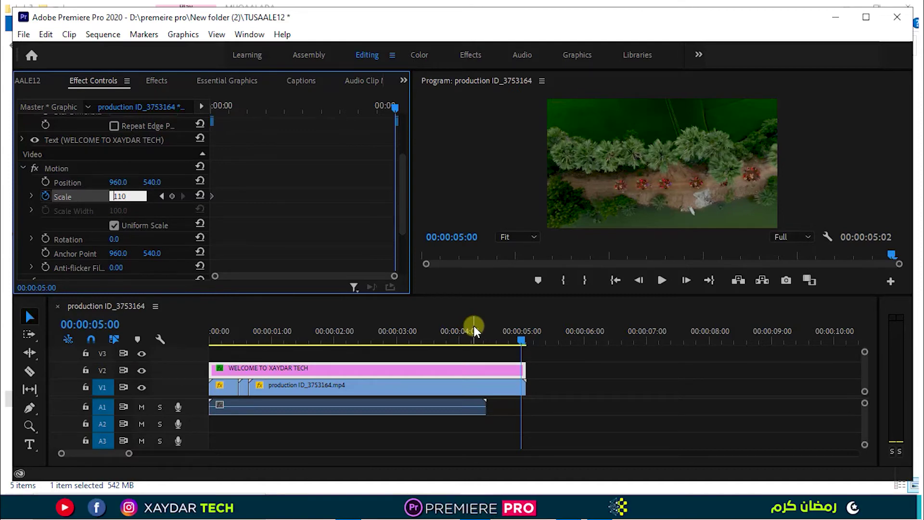
Step: Play the sequence from near the start to preview the growing title, then return to the start
left_click_drag(332, 340, 224, 341)
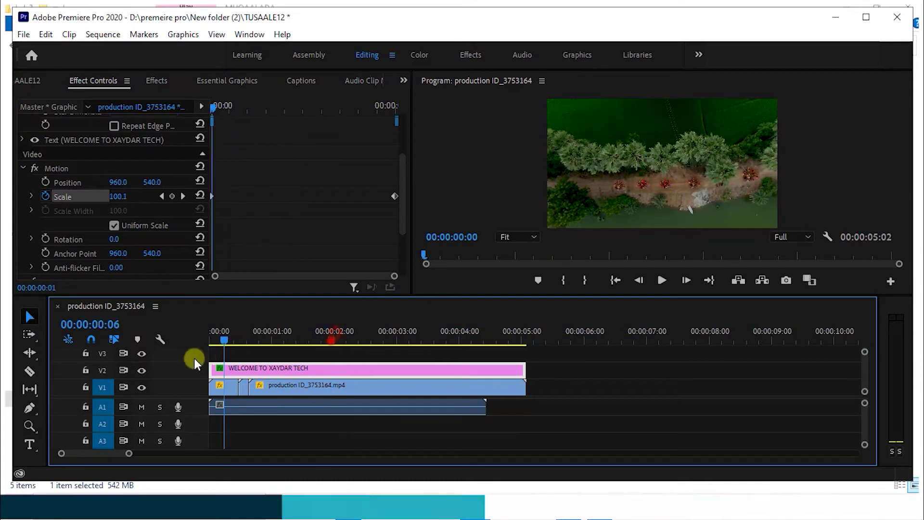
key("space")
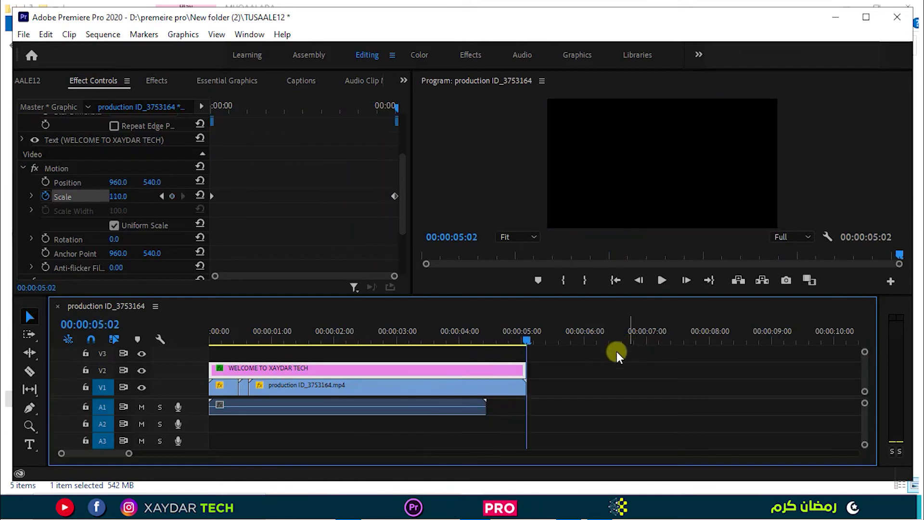
key("space")
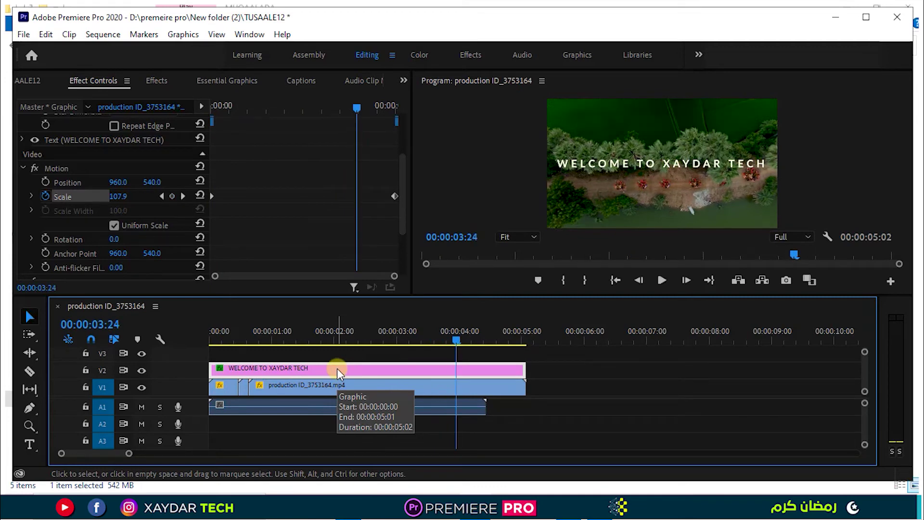
left_click(236, 368)
key("Home")
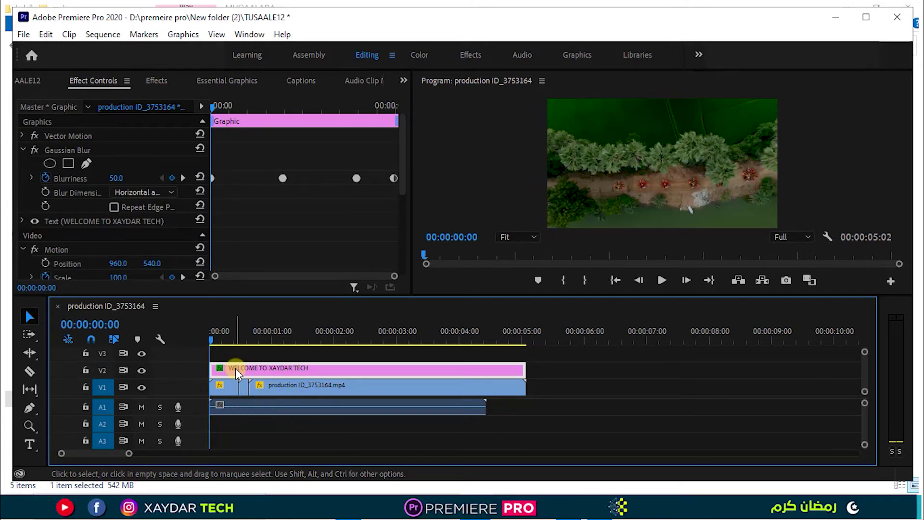
Step: Delete the WELCOME TO XAYDAR TECH title and start a new text box at the frame's top right
key("Delete")
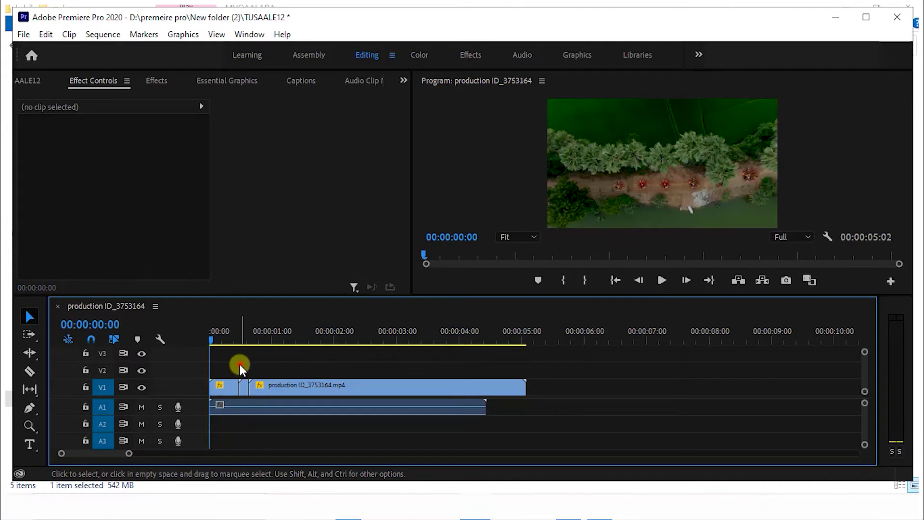
left_click_drag(240, 365, 227, 339)
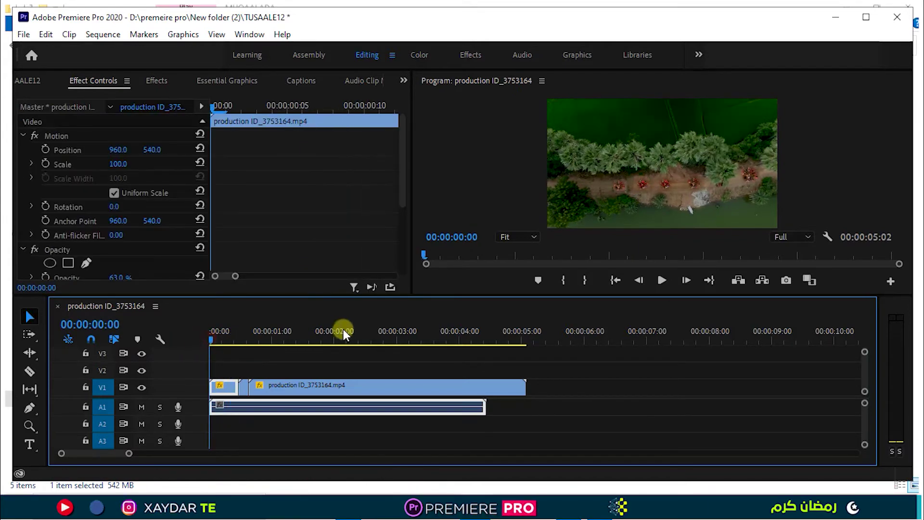
left_click(28, 444)
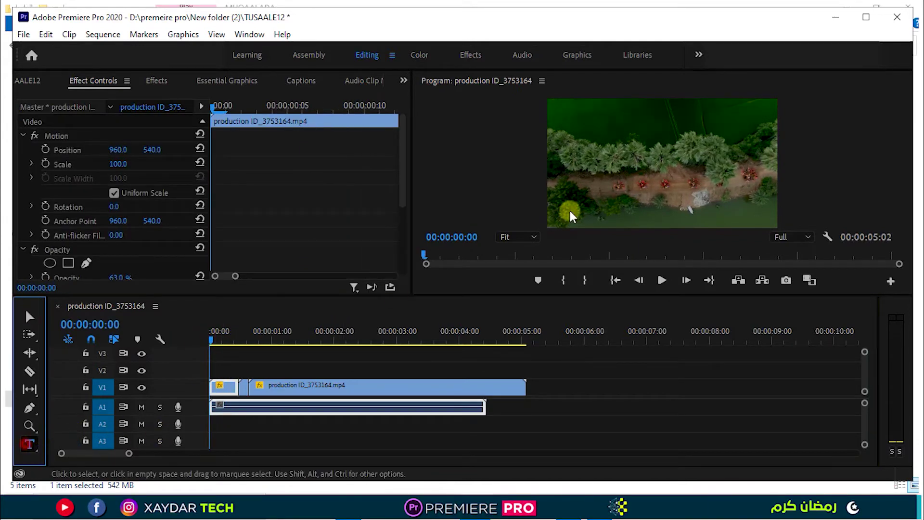
left_click(714, 120)
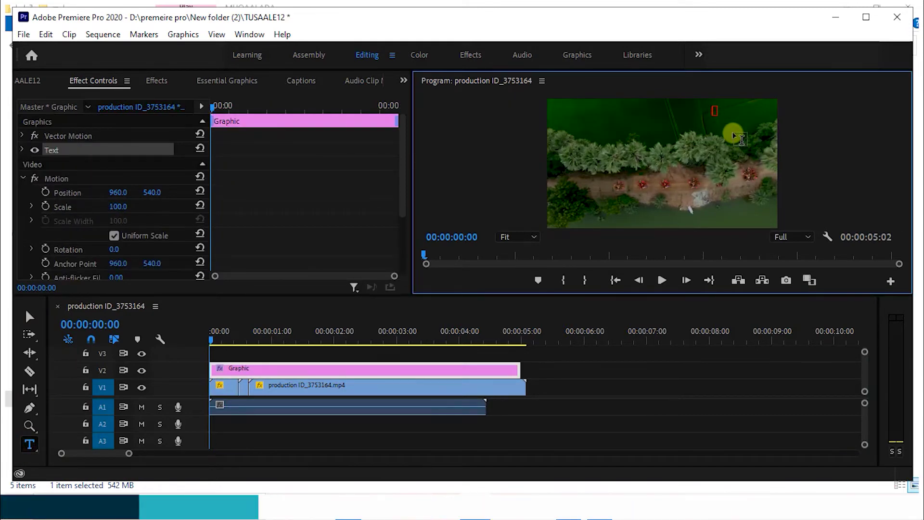
Step: Type the XAYDAR TECH heading and set its tracking to 20
type("XAYDAR TECH")
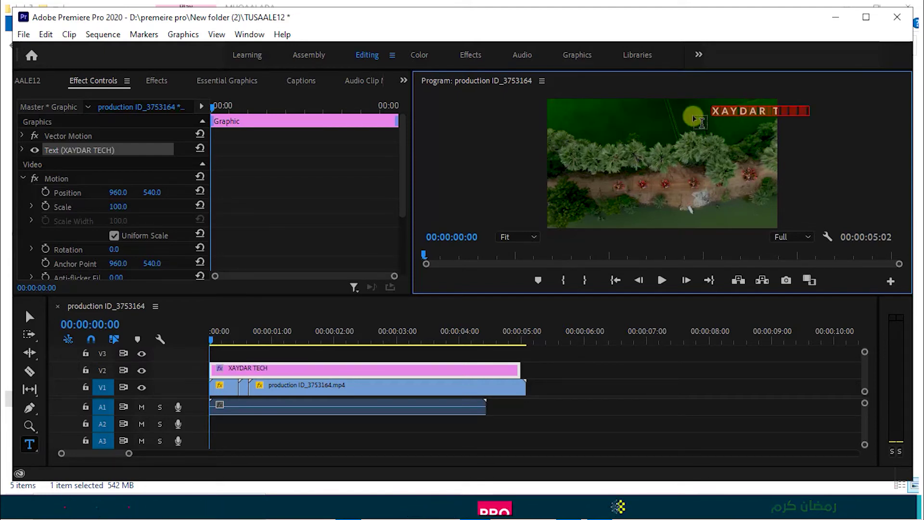
left_click(309, 368)
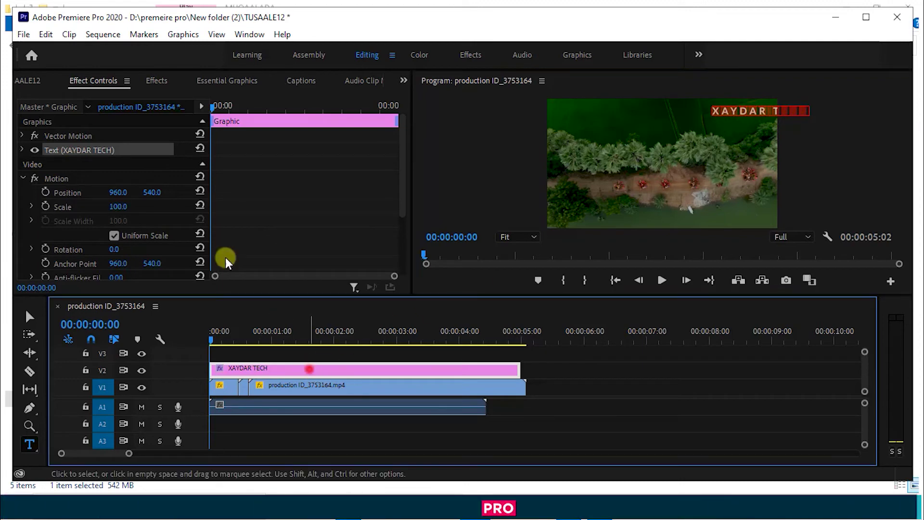
left_click(220, 81)
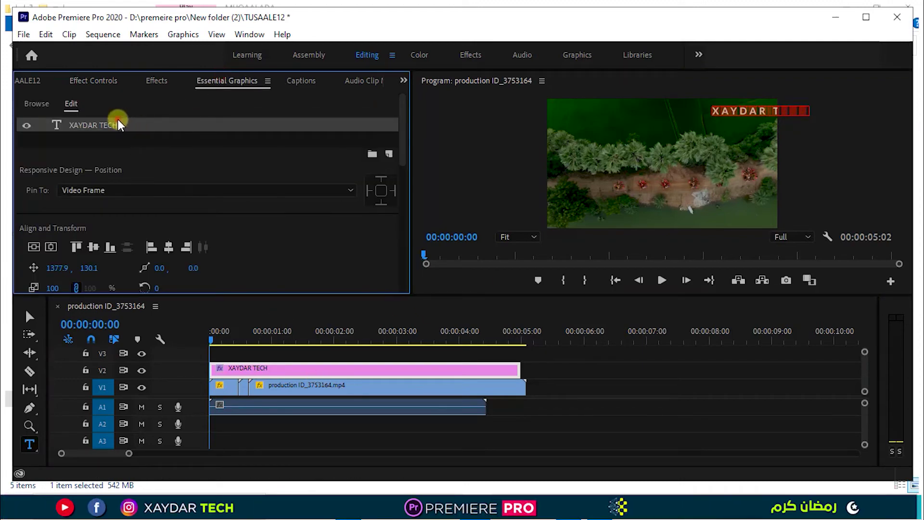
scroll(213, 231, "down", 2)
scroll(160, 235, "down", 2)
scroll(101, 255, "down", 2)
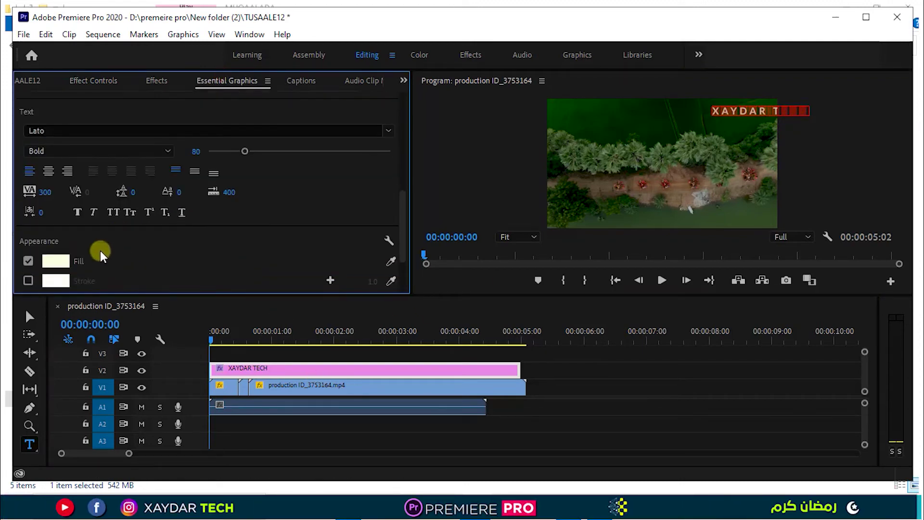
left_click(48, 192)
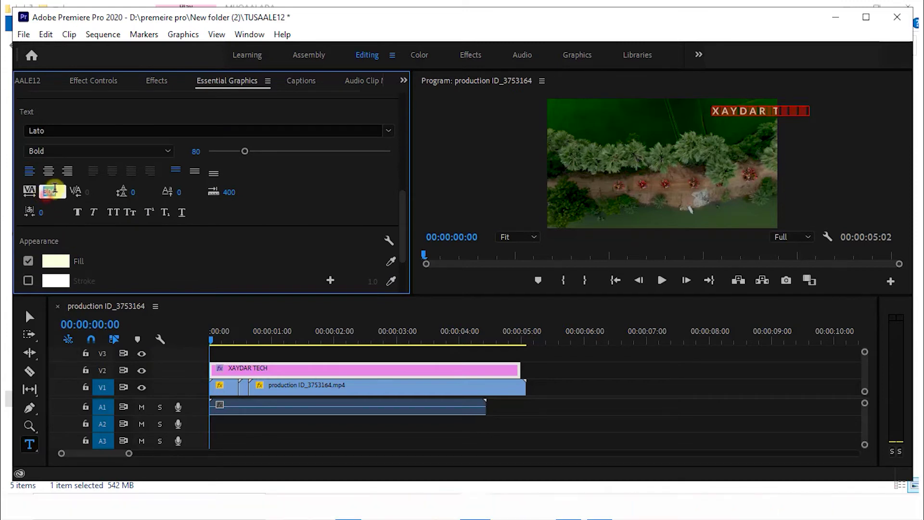
type("20")
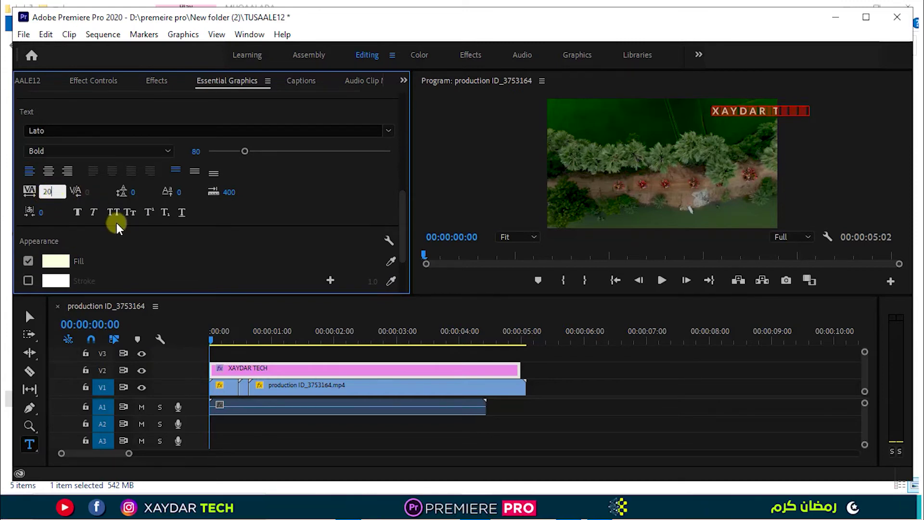
key("Return")
Step: Move the heading left, lowering Position X, so it sits inside the frame's upper right
scroll(264, 178, "up", 1)
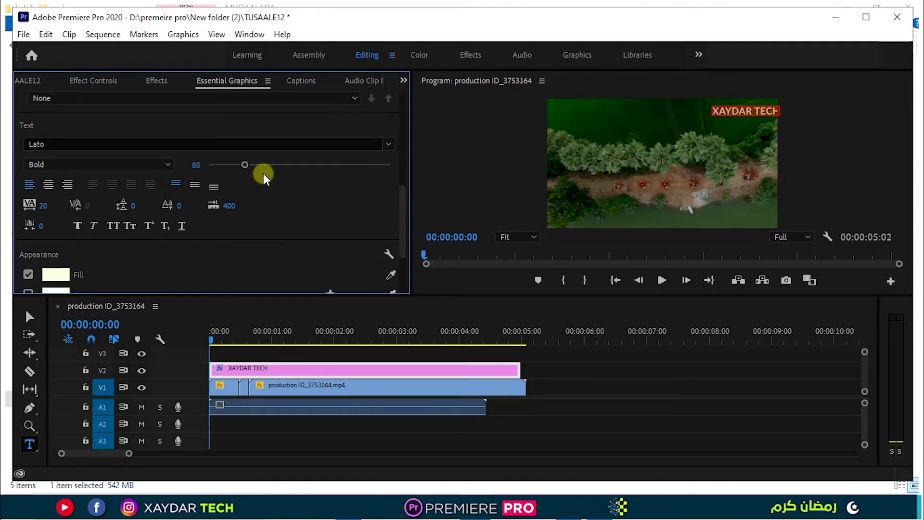
scroll(264, 178, "up", 2)
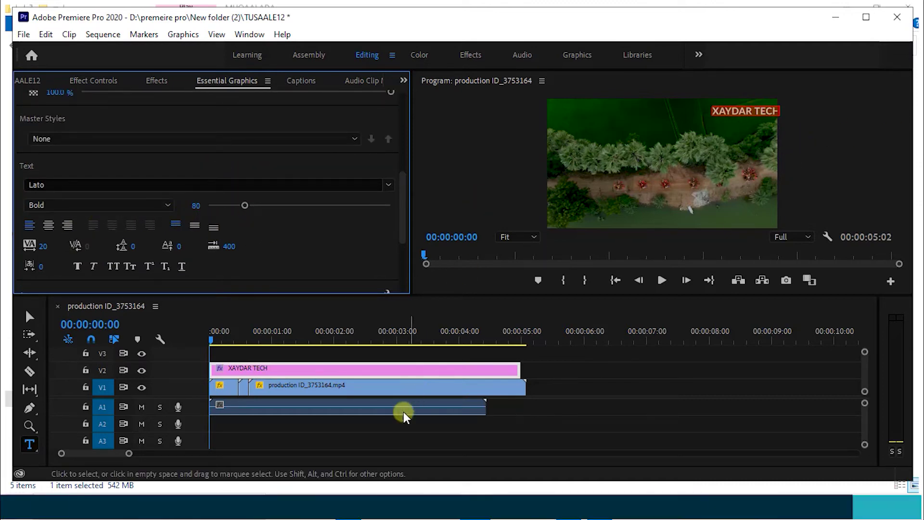
scroll(235, 183, "up", 3)
scroll(235, 183, "up", 2)
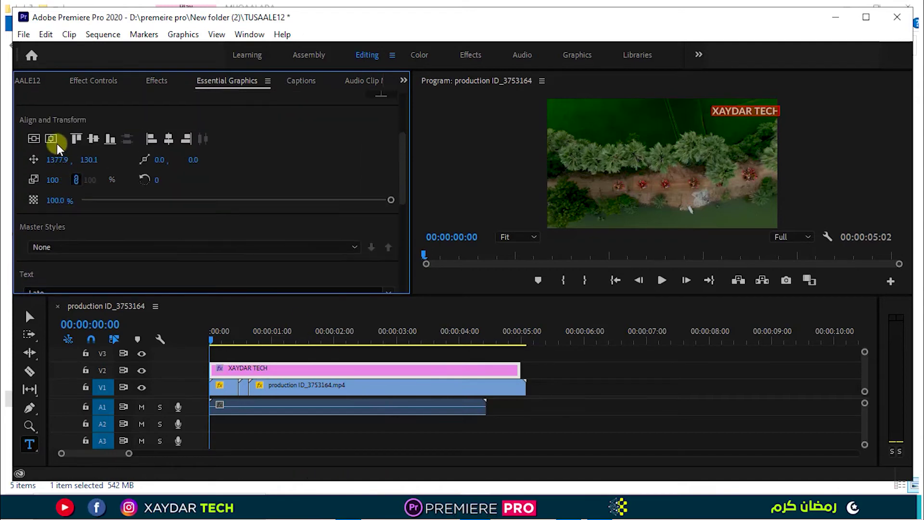
left_click_drag(57, 159, 41, 159)
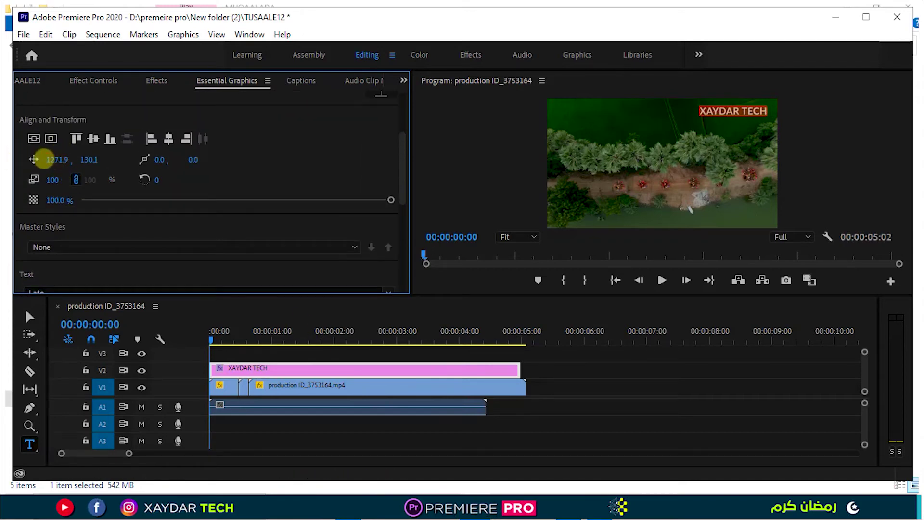
left_click(296, 439)
left_click(310, 368)
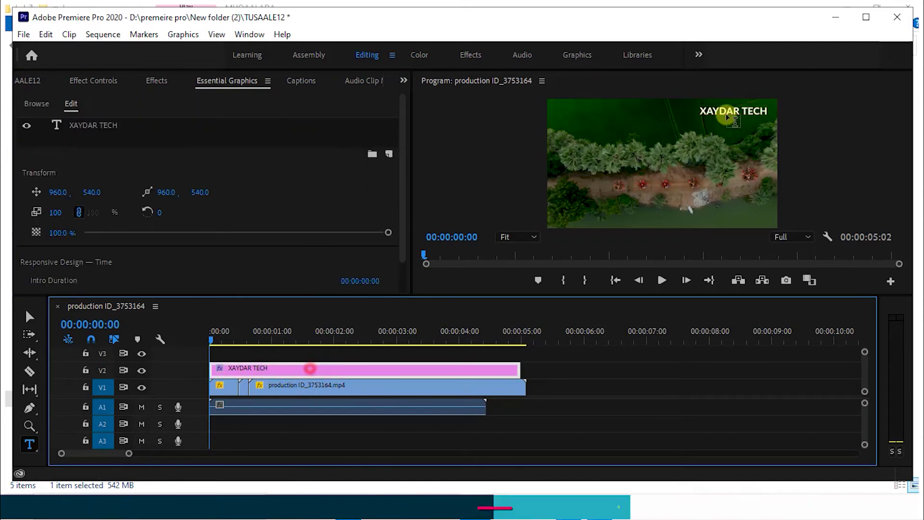
key("v")
left_click_drag(747, 111, 737, 111)
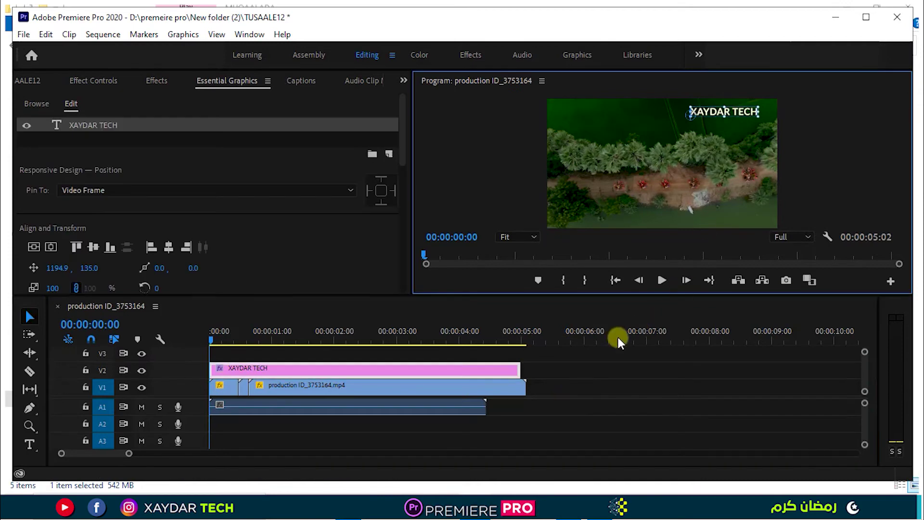
Step: Deselect the title and start a new text object near the top right of the frame
left_click(573, 370)
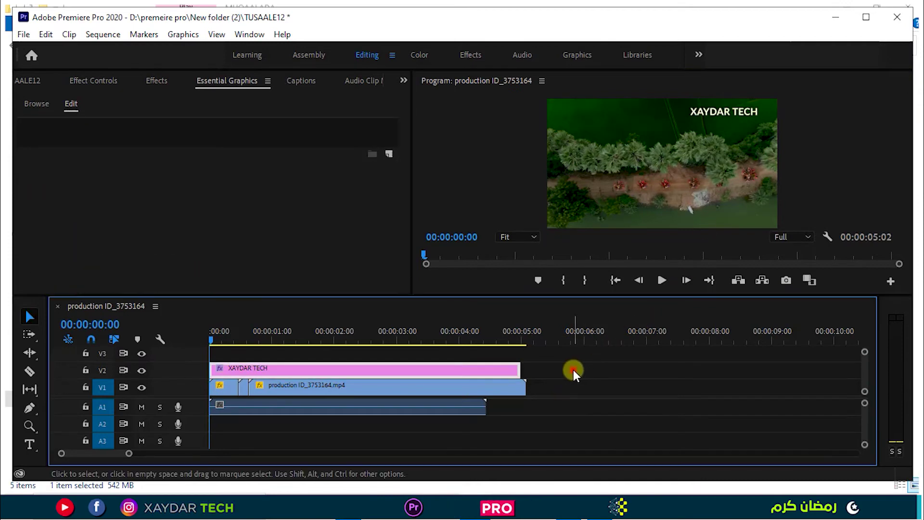
left_click(313, 371)
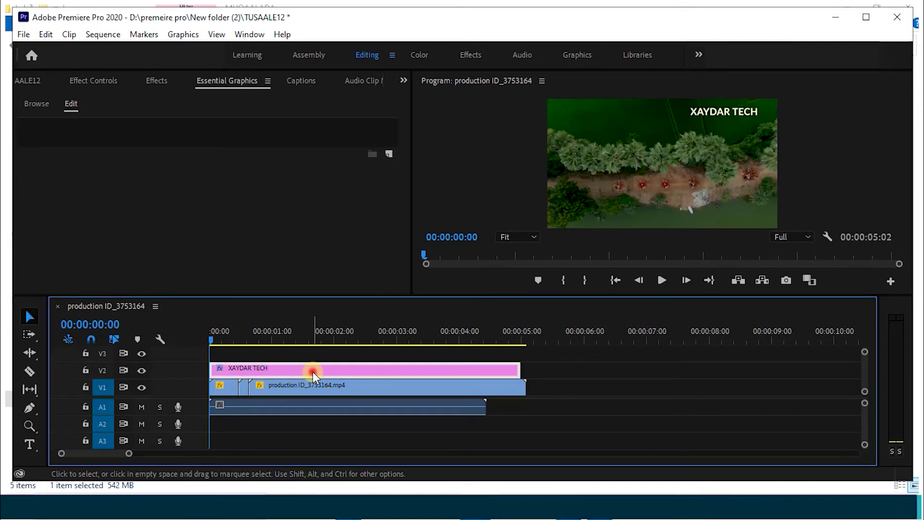
left_click(578, 388)
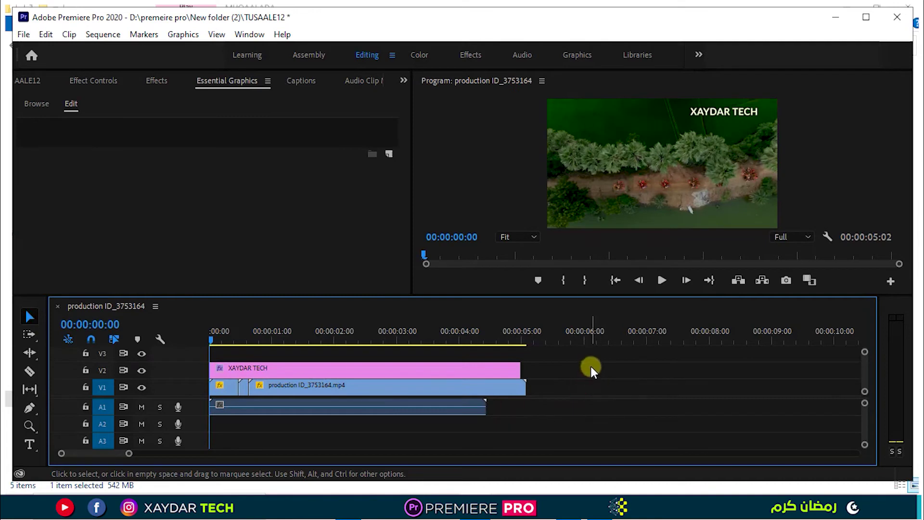
key("t")
left_click(701, 126)
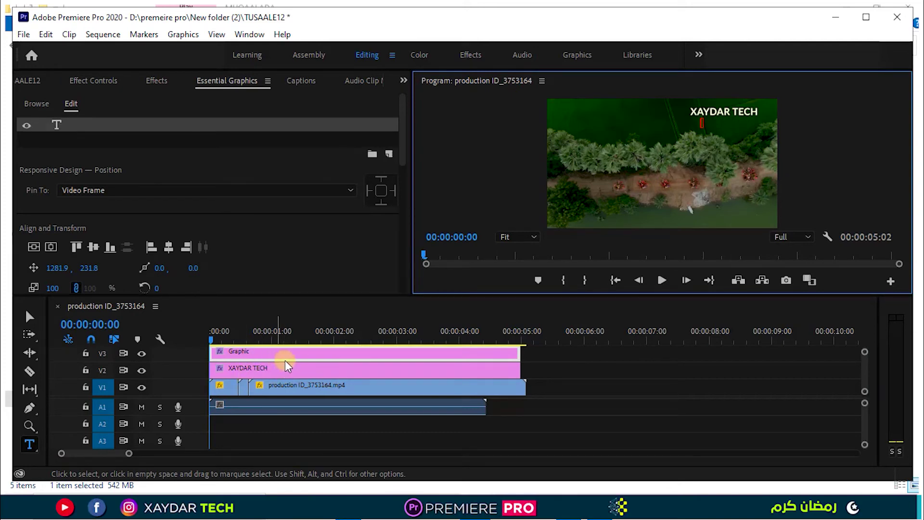
Step: Add the 'WAXA UU IDIIN…' paragraph as a second text layer in the XAYDAR TECH graphic and select it
left_click(277, 374)
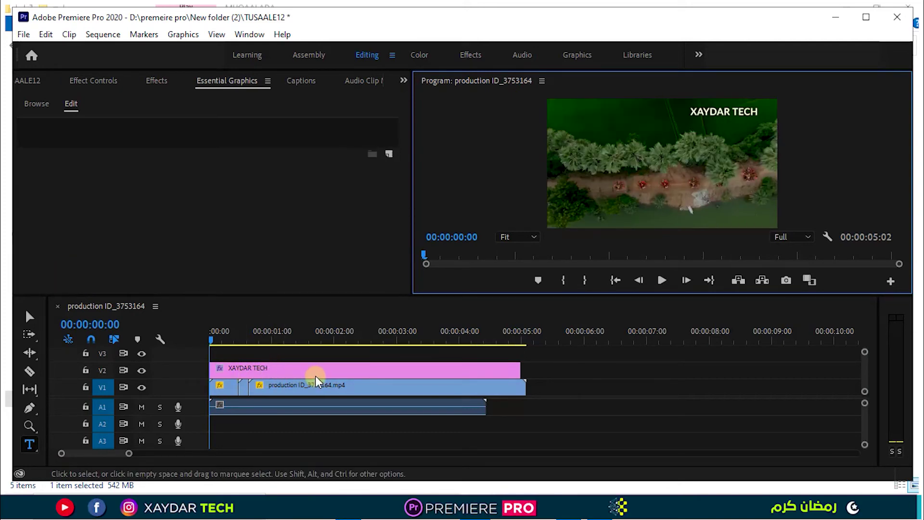
left_click(283, 374)
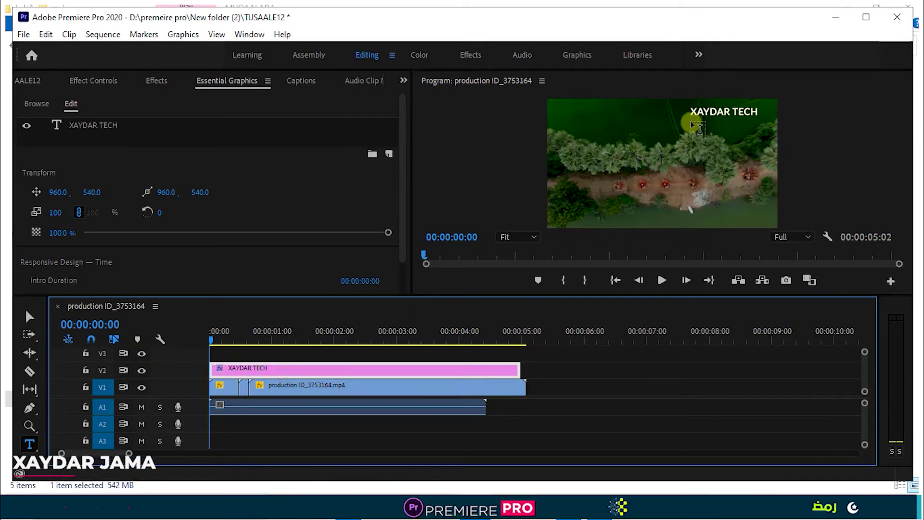
left_click(692, 125)
key("ctrl+v")
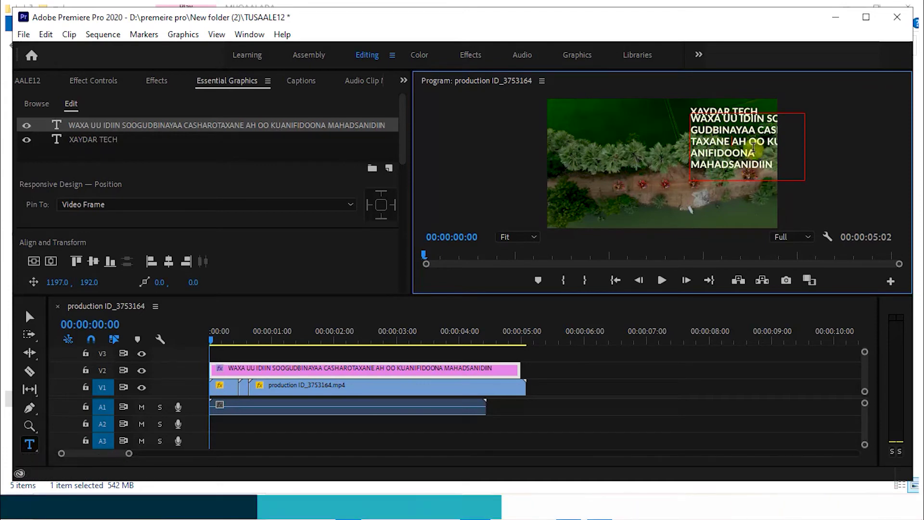
key("ctrl+a")
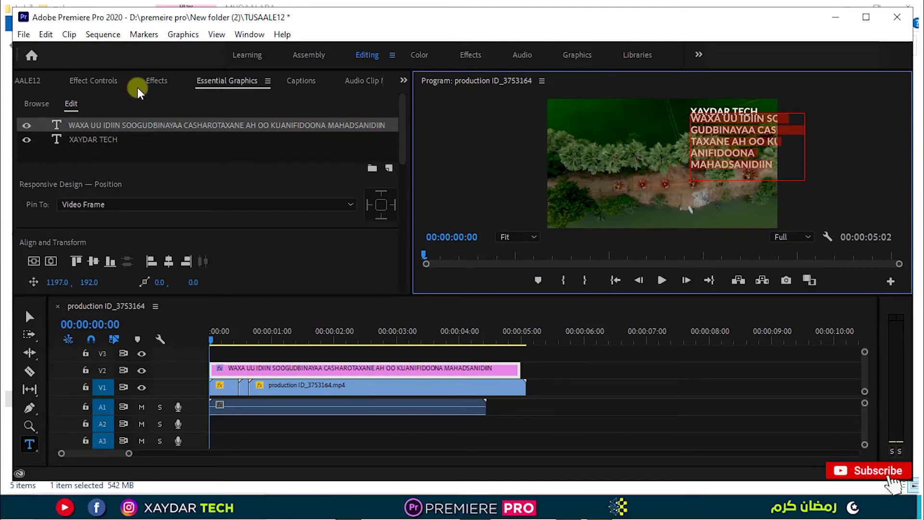
left_click(299, 368)
left_click(111, 141)
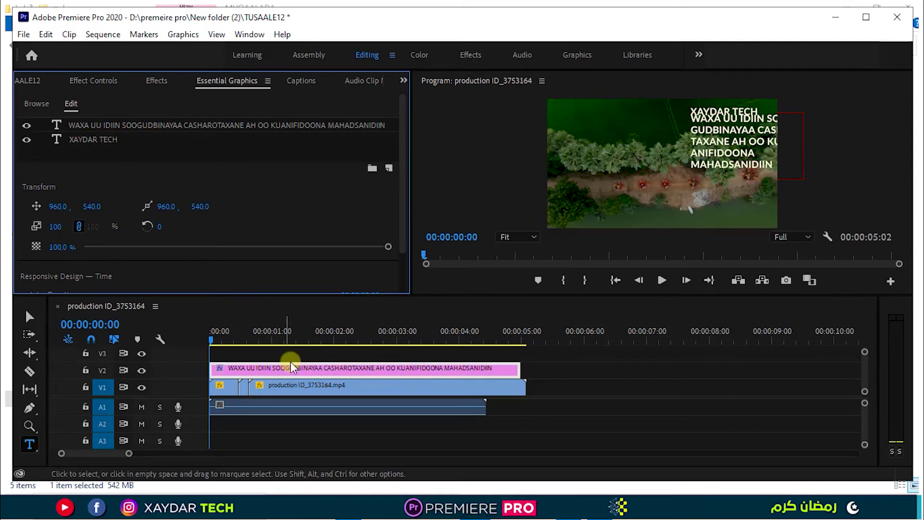
left_click(123, 126)
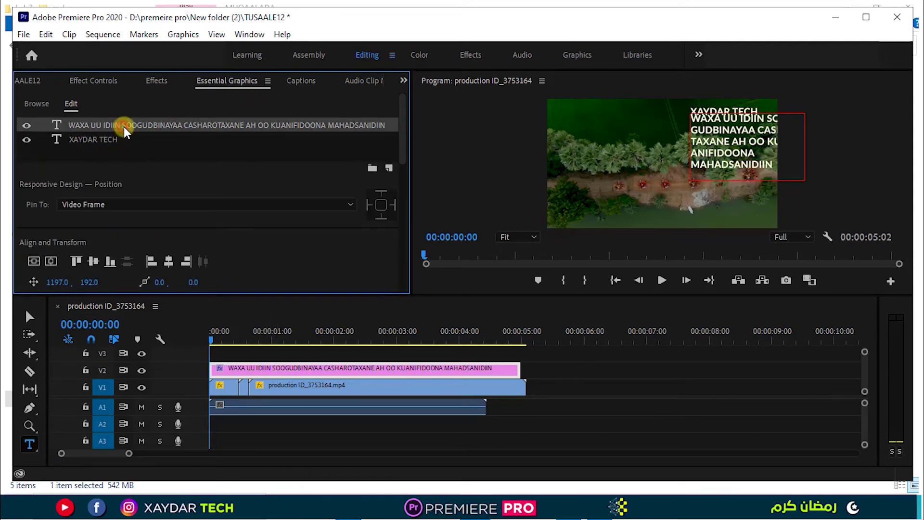
Step: Pin the paragraph layer to the XAYDAR TECH heading
left_click(179, 204)
left_click(135, 215)
scroll(118, 225, "down", 1)
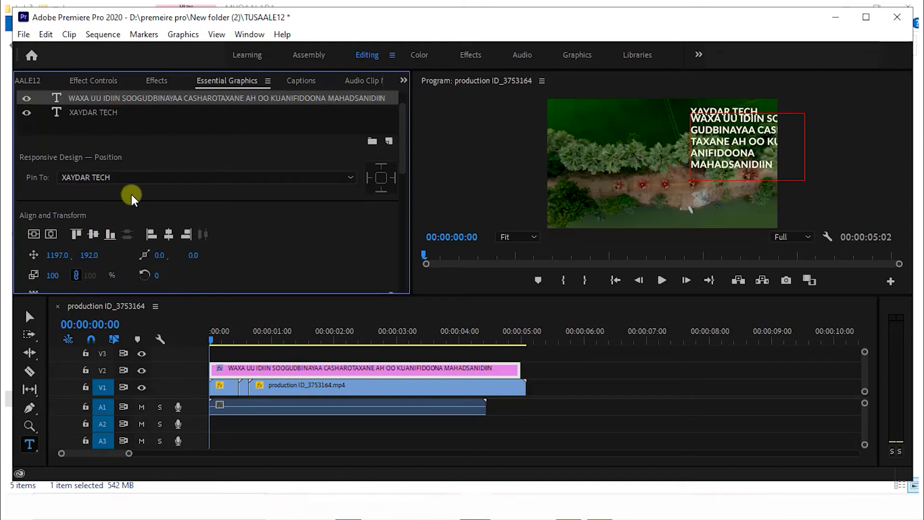
scroll(126, 207, "down", 3)
scroll(113, 226, "down", 3)
scroll(106, 226, "down", 2)
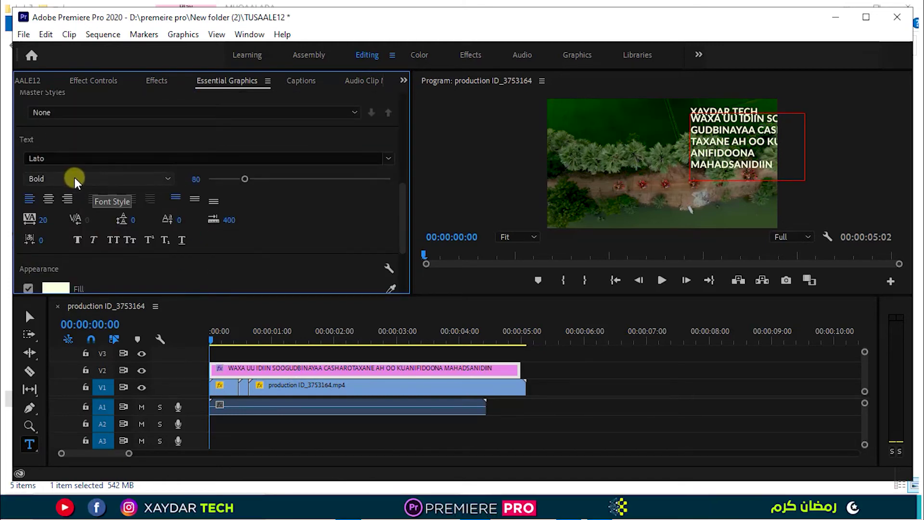
Step: Set the paragraph to Light weight, font size 56, centre-aligned
left_click(75, 179)
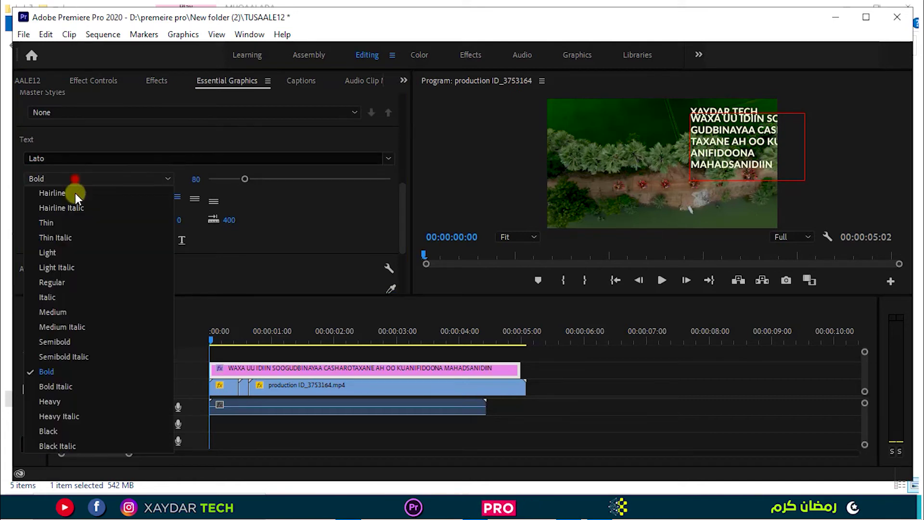
left_click(70, 253)
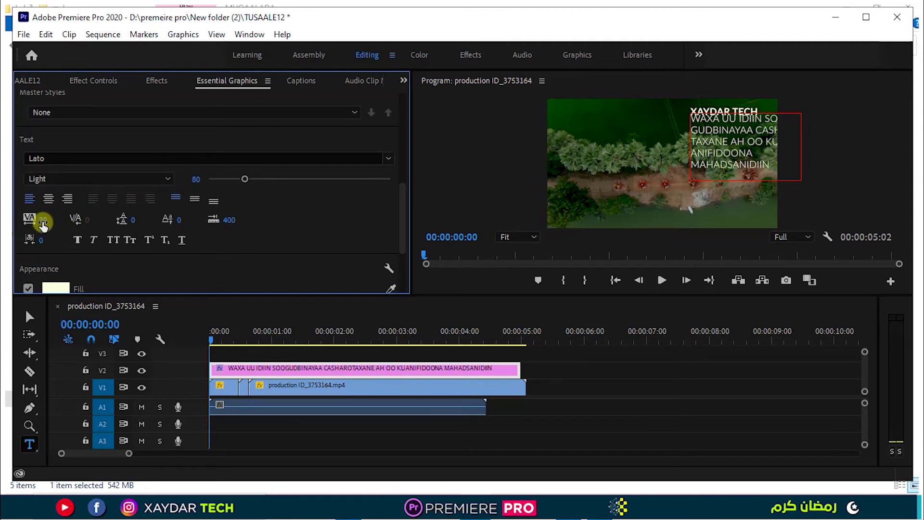
left_click_drag(242, 181, 233, 185)
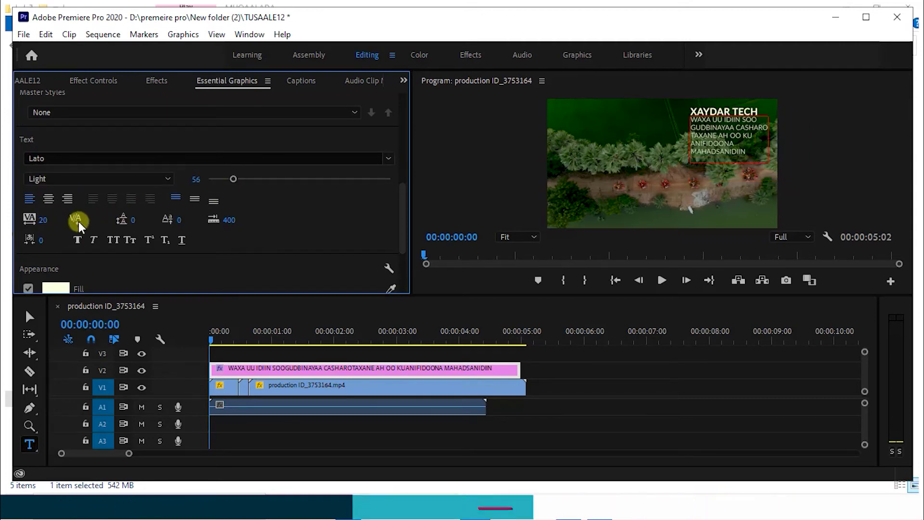
left_click(50, 202)
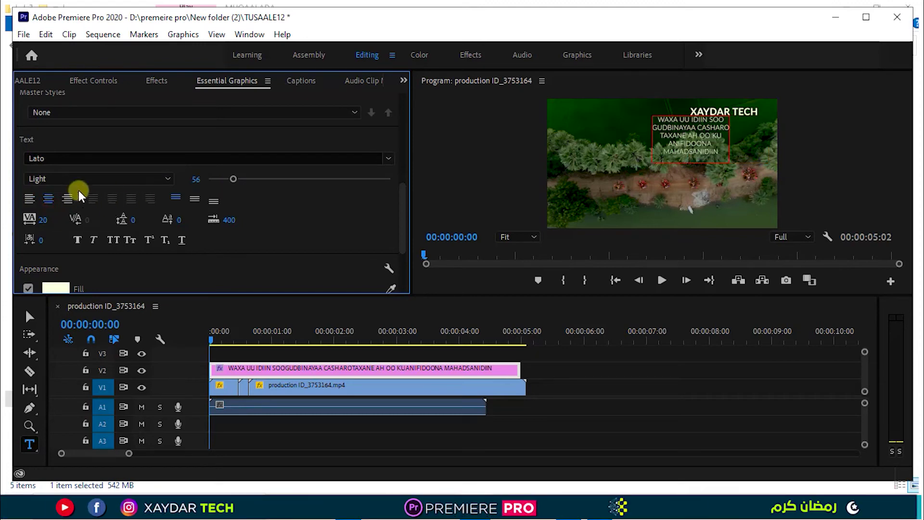
scroll(145, 159, "up", 1)
scroll(195, 179, "down", 1)
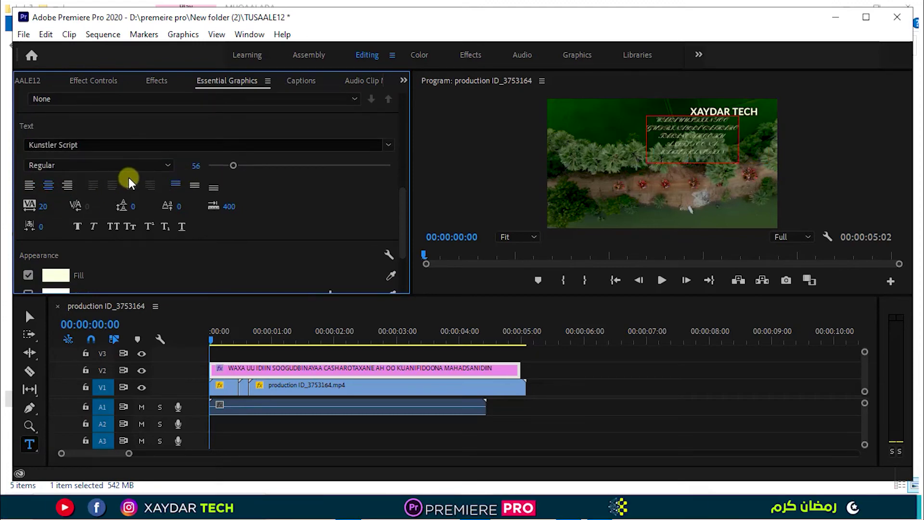
scroll(178, 140, "down", 1)
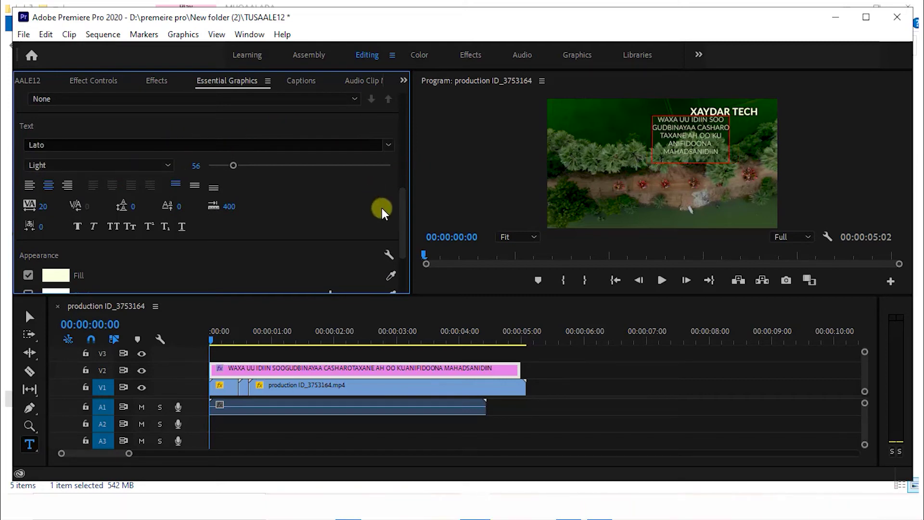
left_click_drag(403, 223, 404, 166)
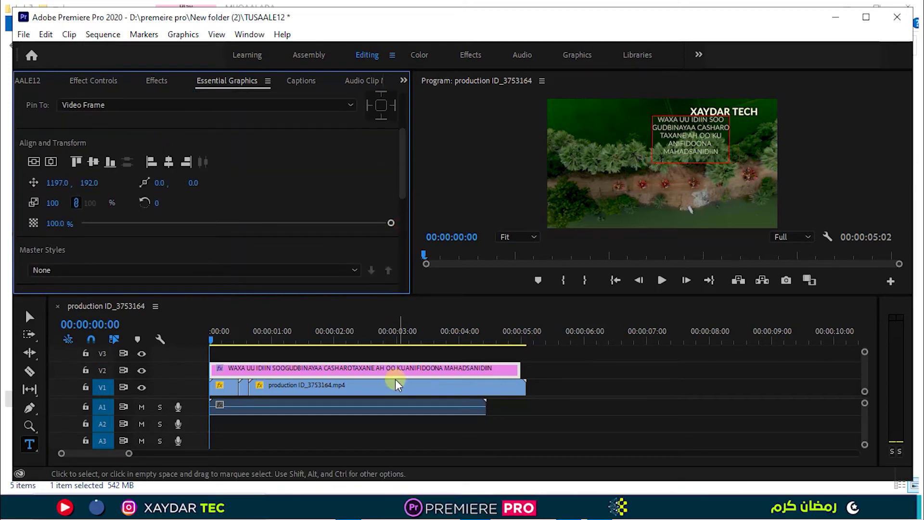
Step: Position the paragraph just beneath the XAYDAR TECH heading, at about 1495, 220
left_click(596, 365)
left_click(481, 368)
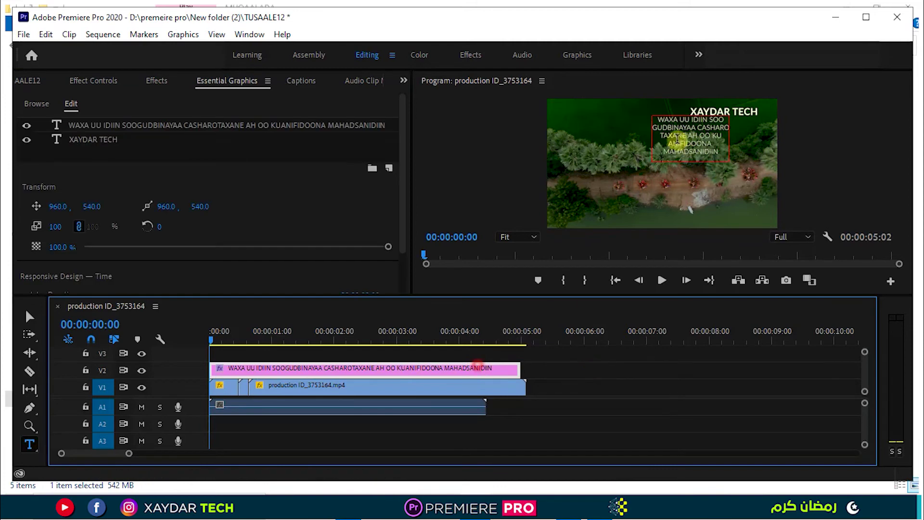
key("v")
left_click_drag(696, 144, 729, 140)
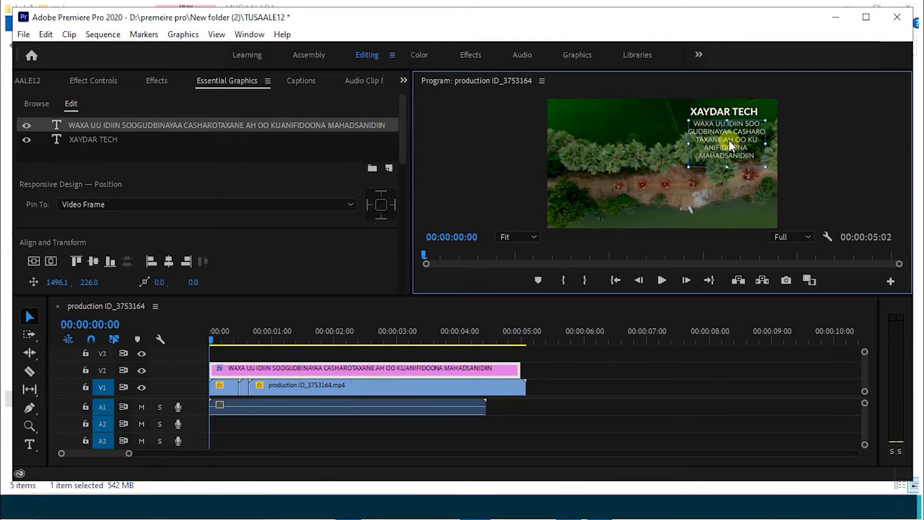
key("Left")
key("Left")
key("Left")
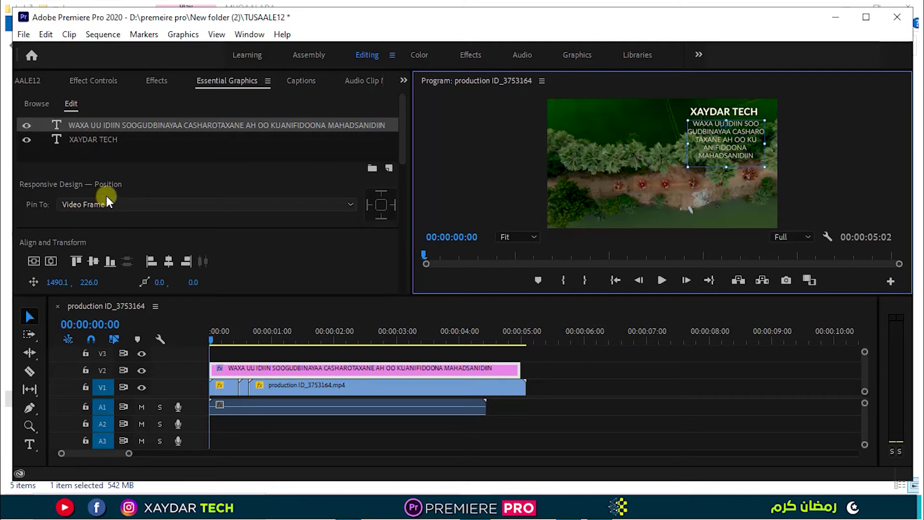
scroll(108, 191, "down", 3)
left_click_drag(61, 219, 65, 221)
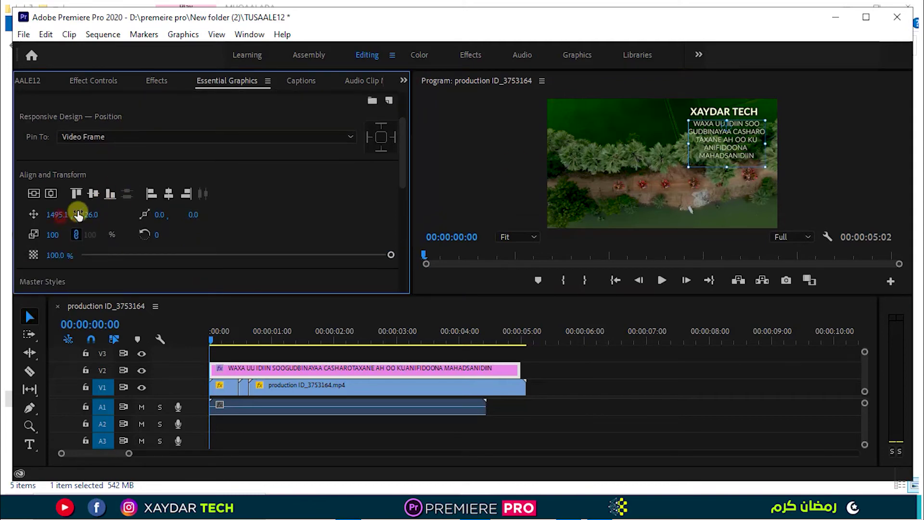
left_click(738, 146)
key("Up")
key("Up")
key("Up")
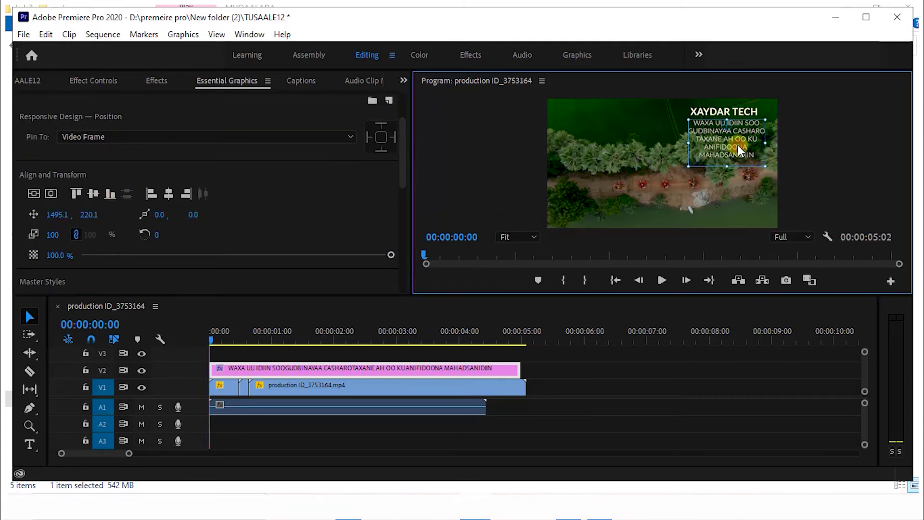
left_click(602, 367)
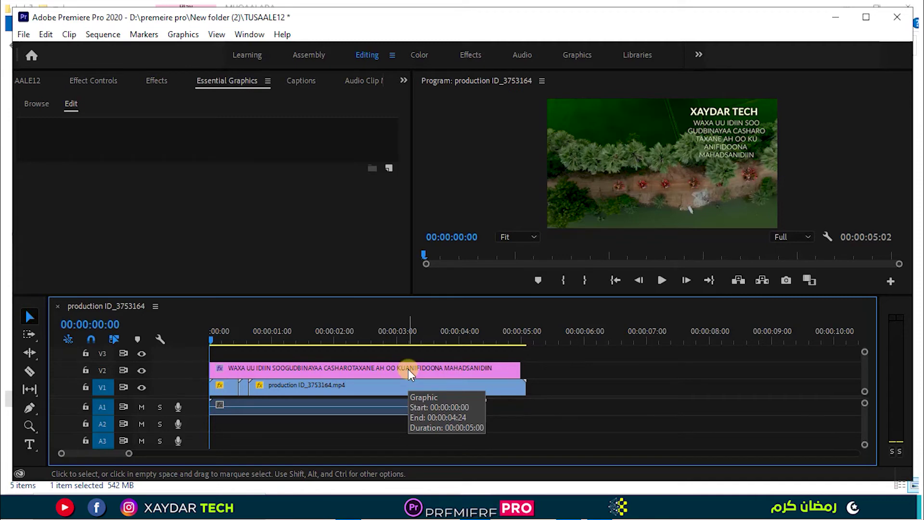
Step: Maximize the window and add a grey rectangle stretched into a tall box over the top-right corner
left_click(866, 16)
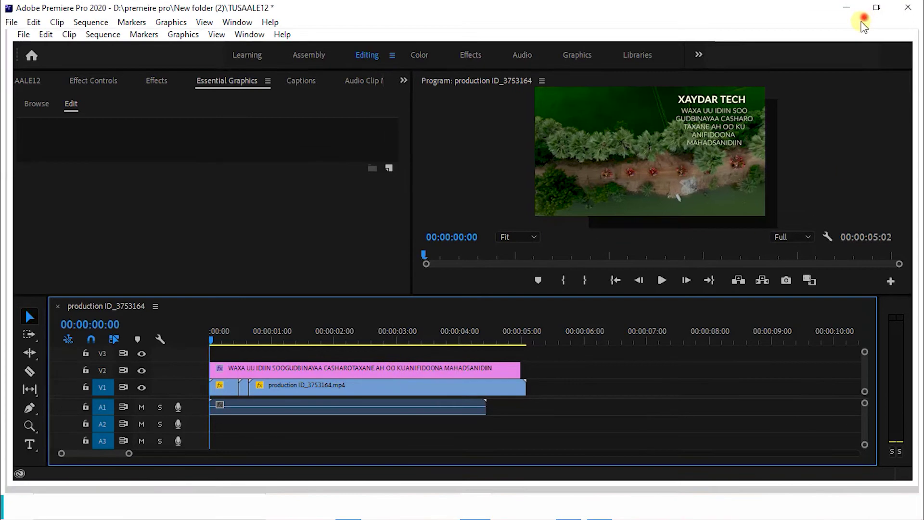
left_click(394, 377)
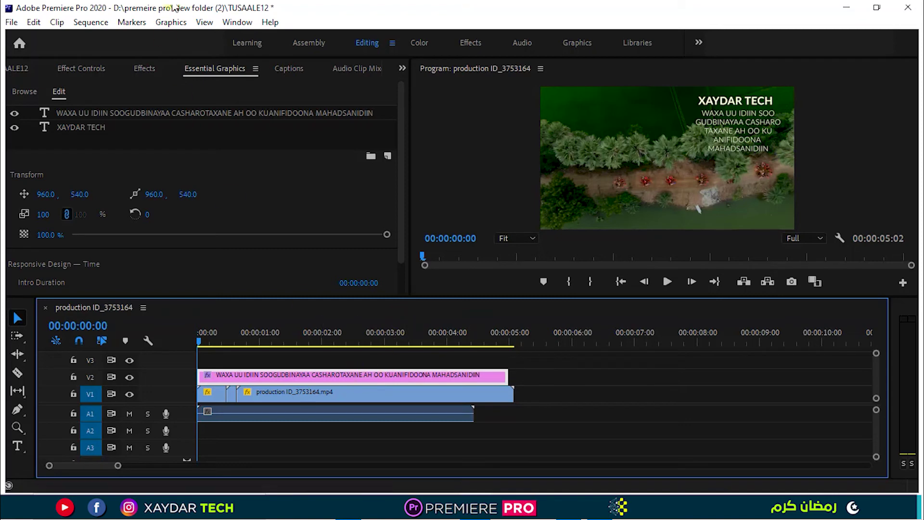
left_click(168, 23)
mouse_move(207, 72)
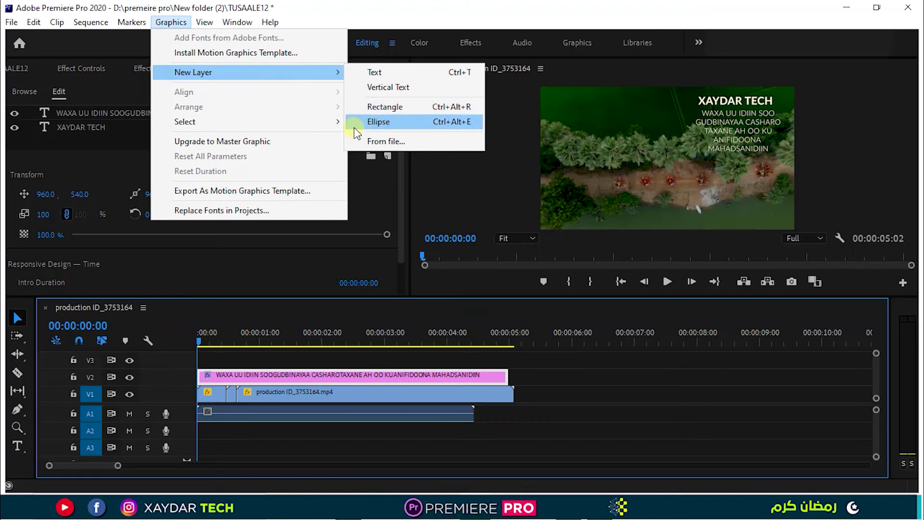
left_click(385, 107)
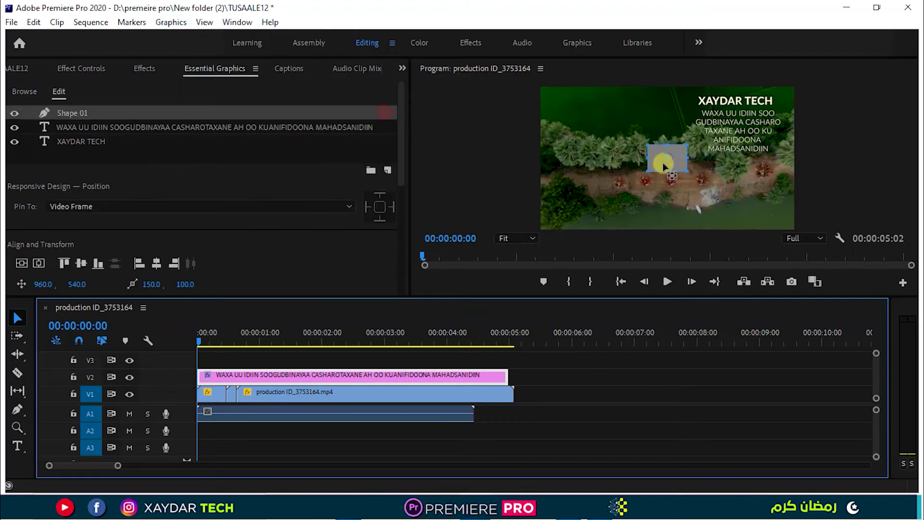
mouse_move(683, 163)
left_mouse_down()
mouse_move(697, 123)
mouse_move(726, 116)
left_mouse_up()
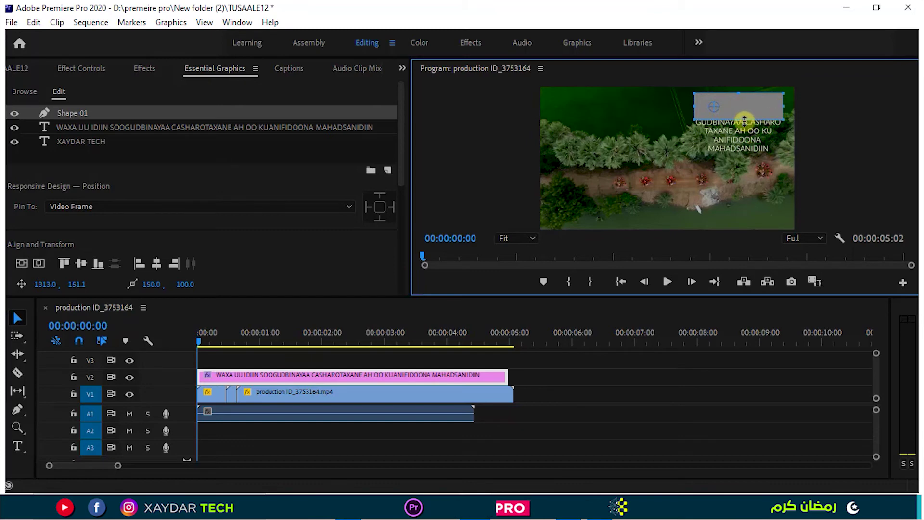
left_click_drag(745, 119, 734, 185)
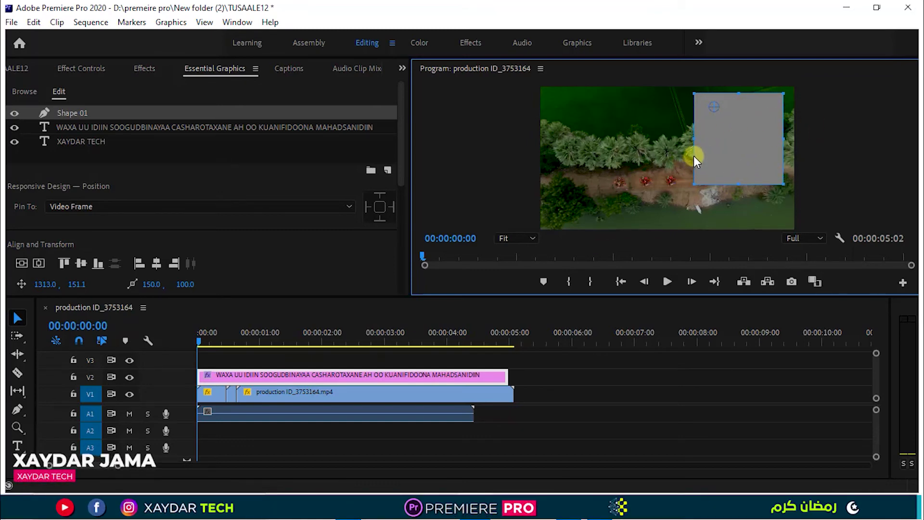
Step: Drag Shape 01 below the XAYDAR TECH and paragraph layers in the layer stack
left_click(140, 152)
left_click(330, 384)
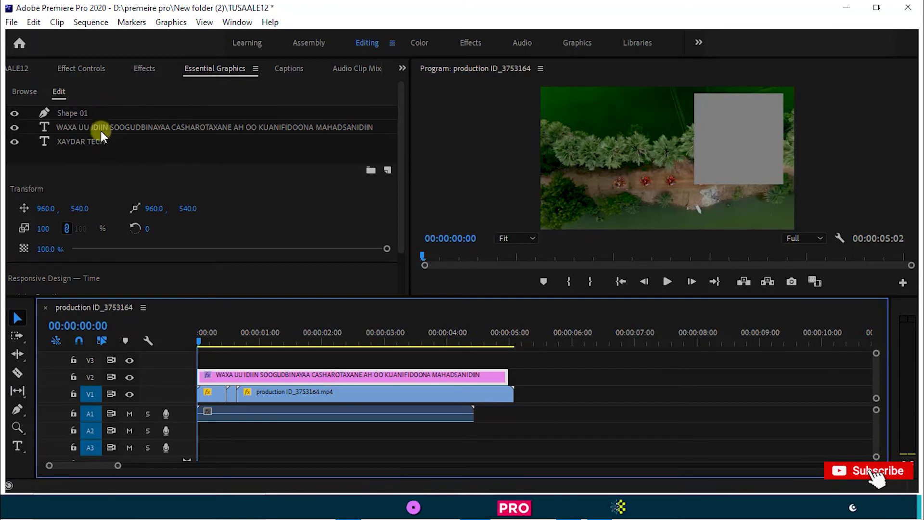
left_click(82, 114)
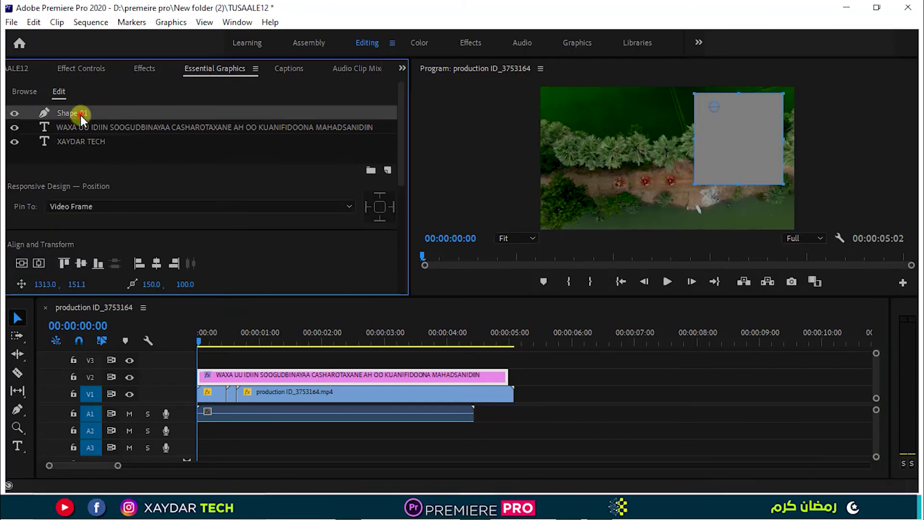
left_click_drag(118, 115, 114, 144)
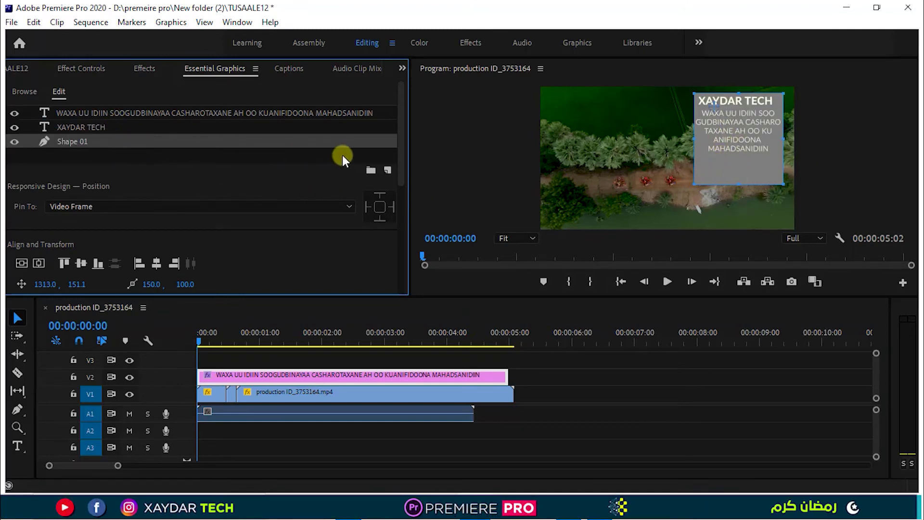
double_click(93, 140)
scroll(164, 142, "down", 1)
left_click(167, 131)
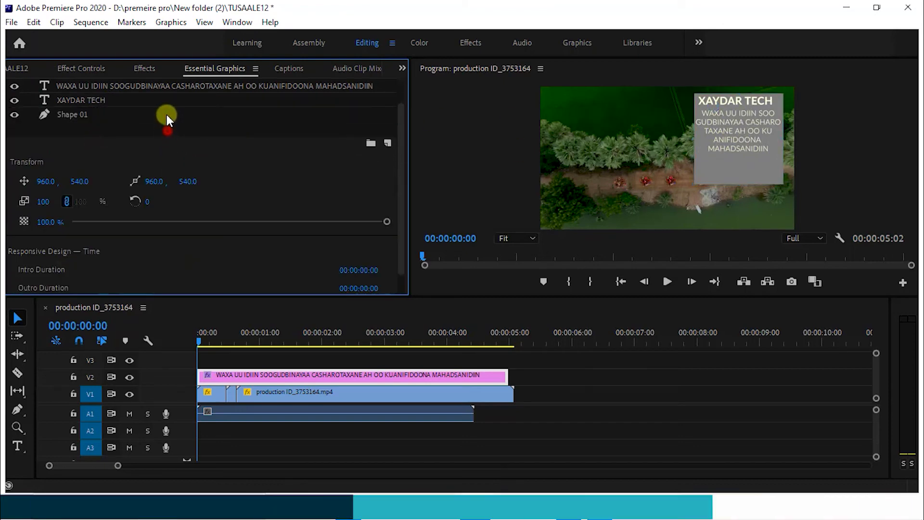
Step: Fill the box with teal 158697 and lower its opacity to 88.4%
scroll(229, 180, "down", 3)
scroll(96, 202, "down", 2)
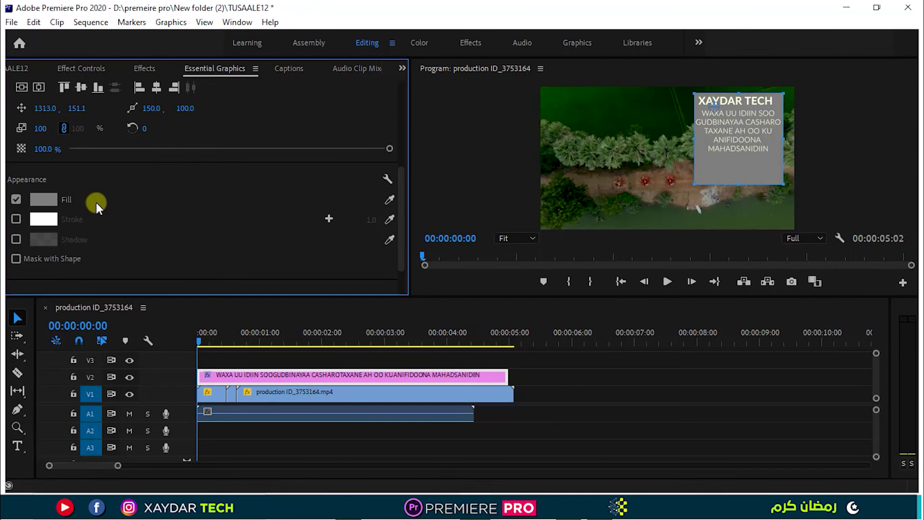
left_click(50, 201)
left_click(499, 285)
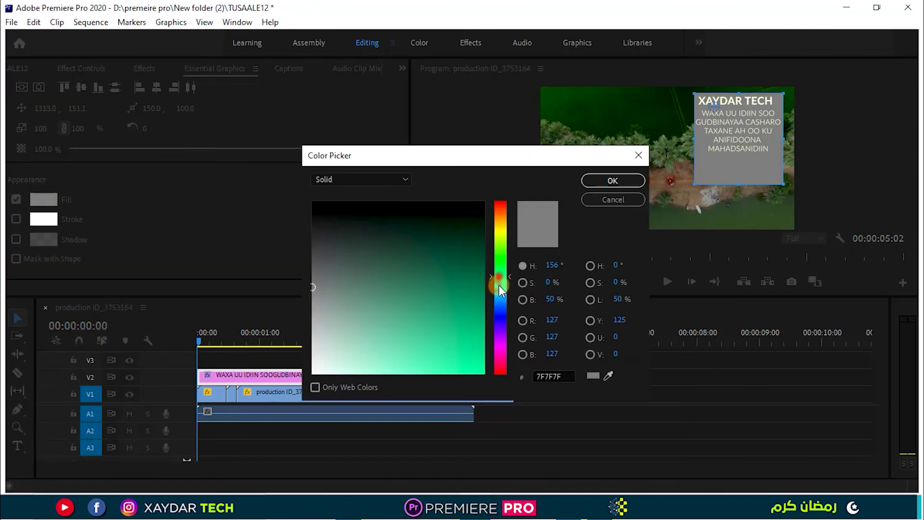
left_click(499, 291)
left_click_drag(469, 303, 461, 303)
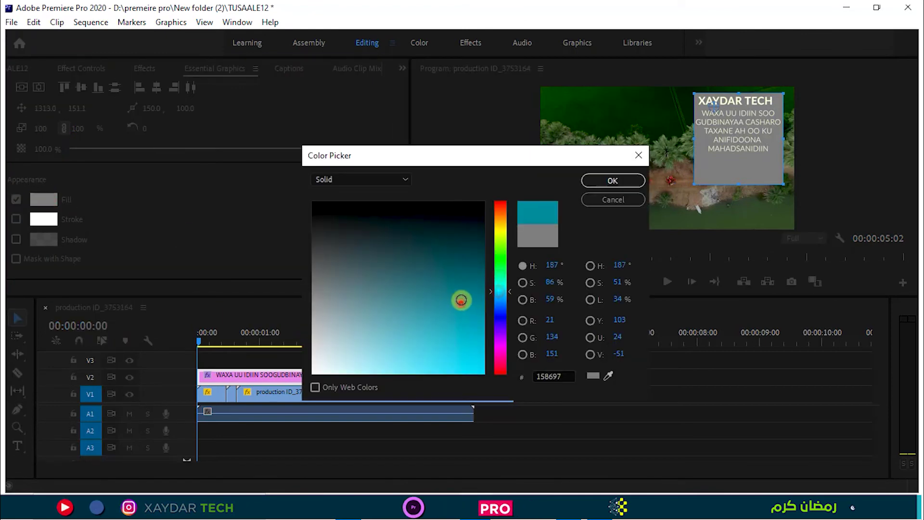
left_click(602, 183)
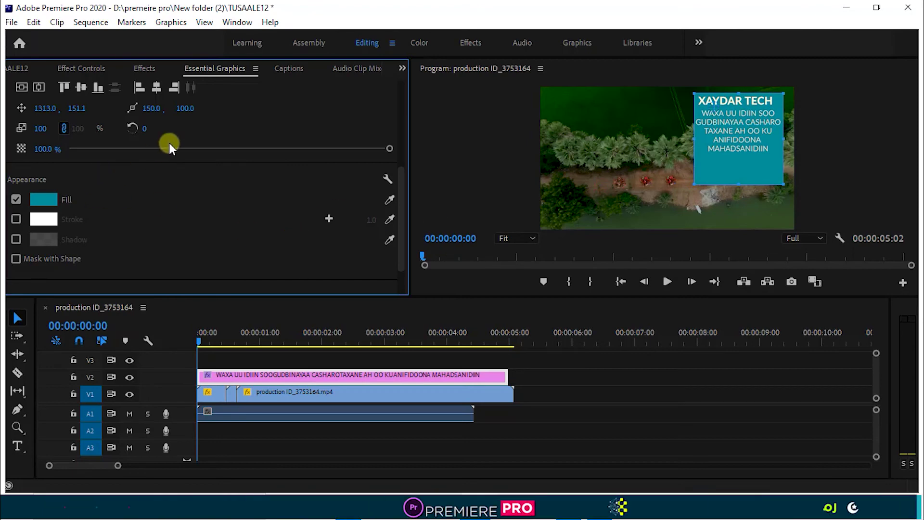
scroll(135, 171, "up", 2)
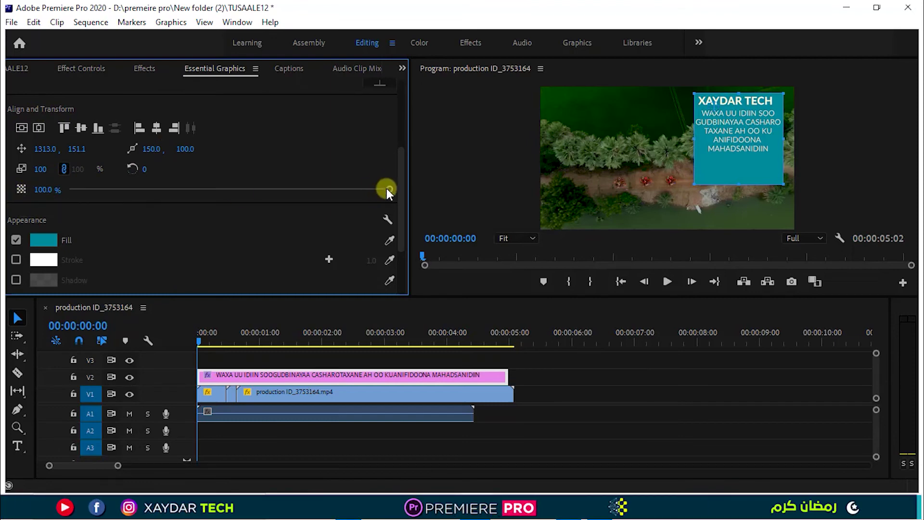
left_click_drag(389, 188, 276, 195)
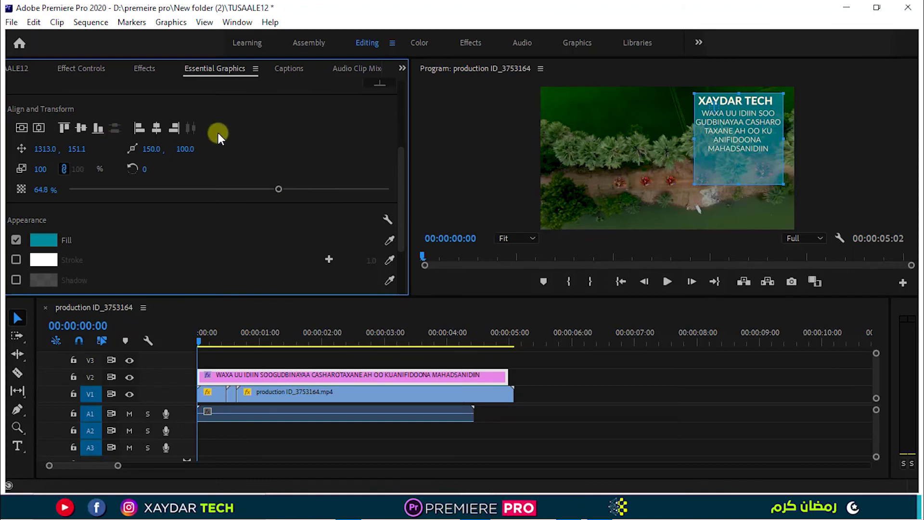
Step: Move the WAXA UU IDIIN paragraph to about 1505, 256 and reselect the V2 title clip
scroll(104, 114, "up", 5)
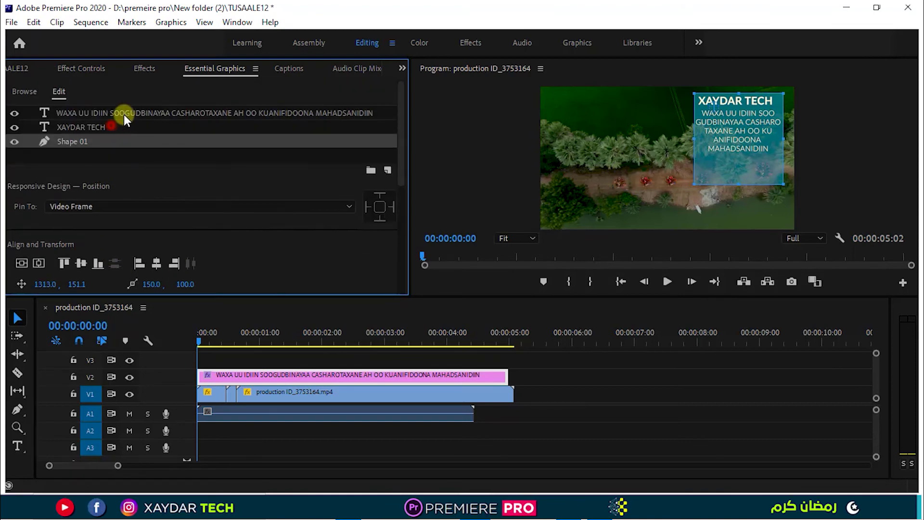
left_click(125, 114)
left_click(734, 132)
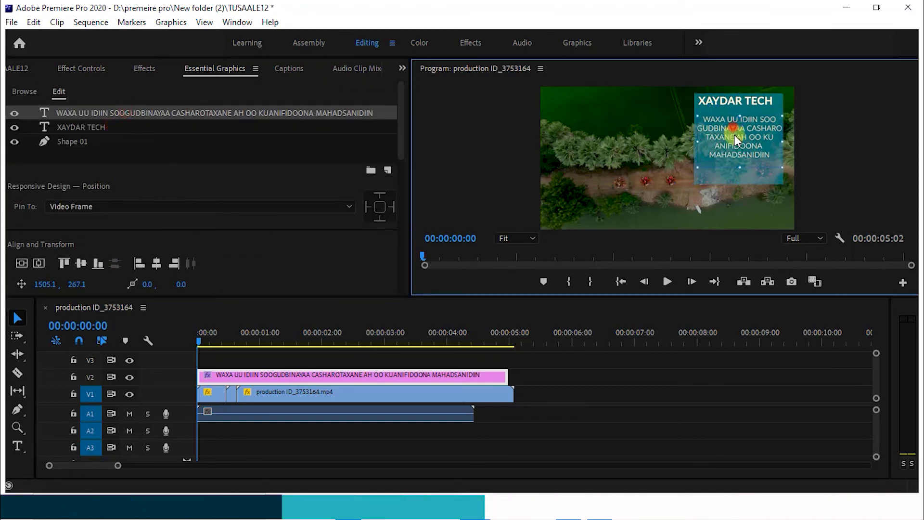
left_click_drag(735, 136, 735, 133)
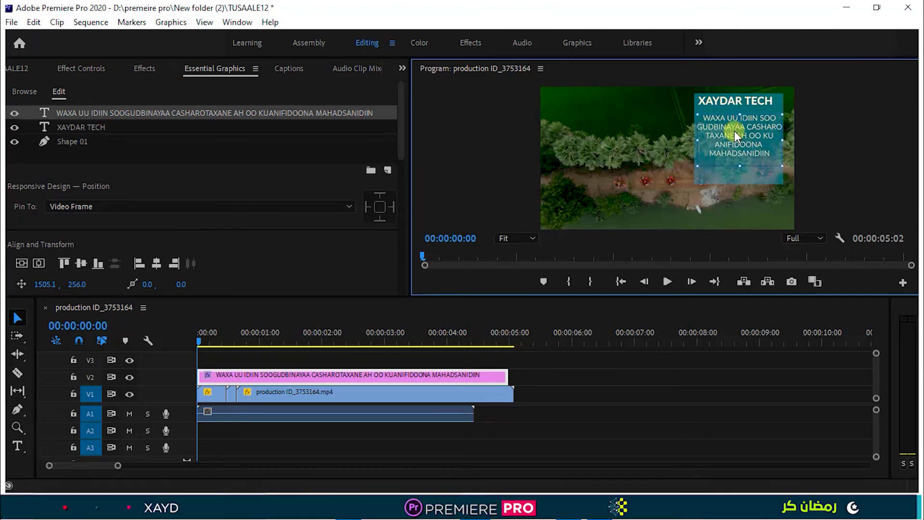
left_click(235, 435)
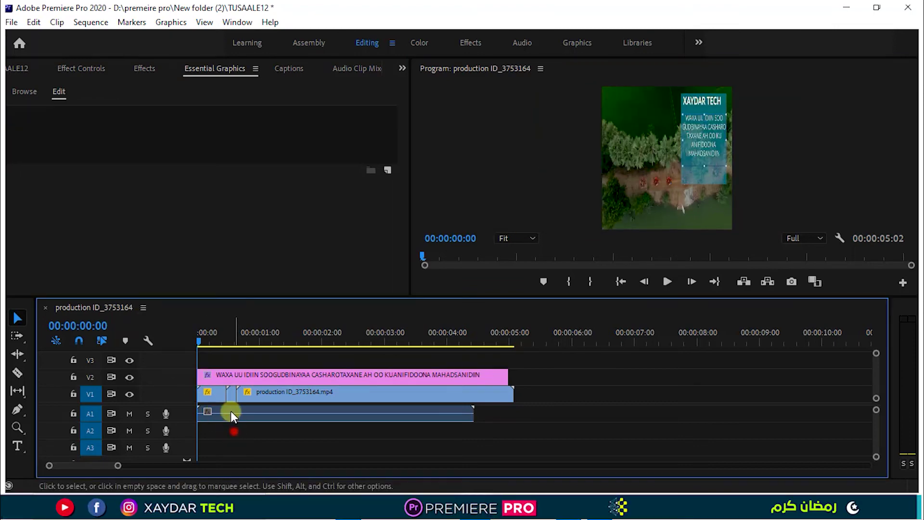
left_click(235, 377)
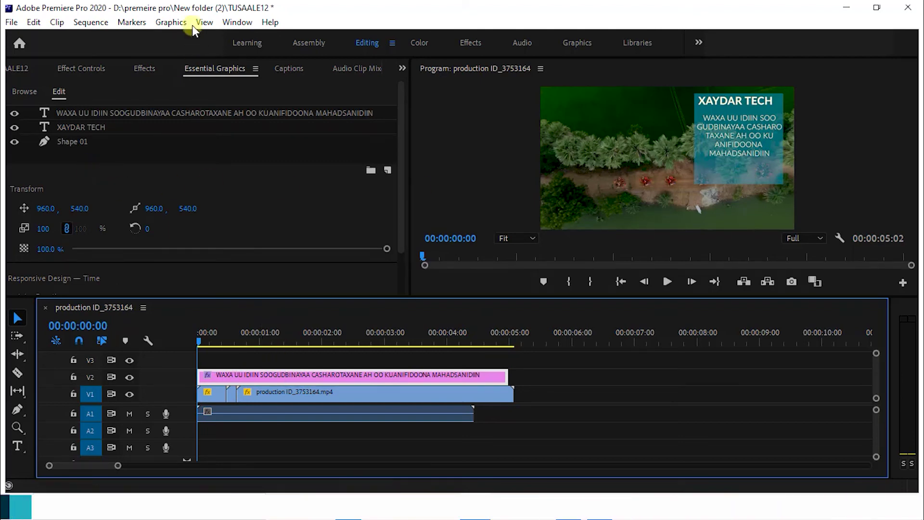
Step: Add a new rectangle layer, flatten it into a thin bar and place it under the paragraph
left_click(171, 23)
left_click(213, 72)
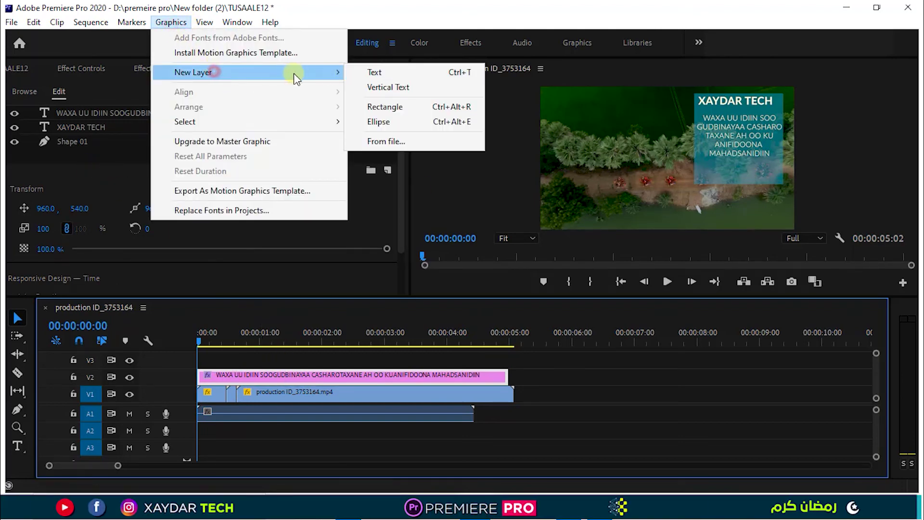
left_click(391, 112)
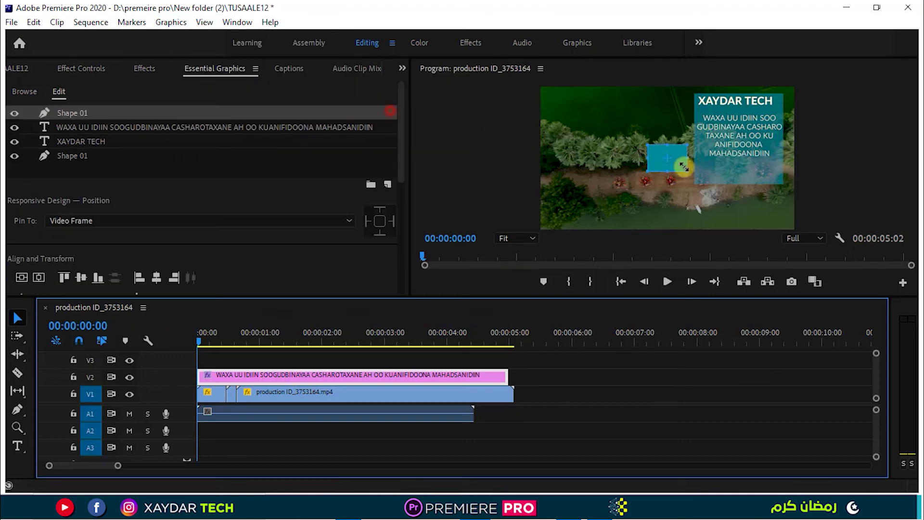
left_click_drag(668, 149, 671, 170)
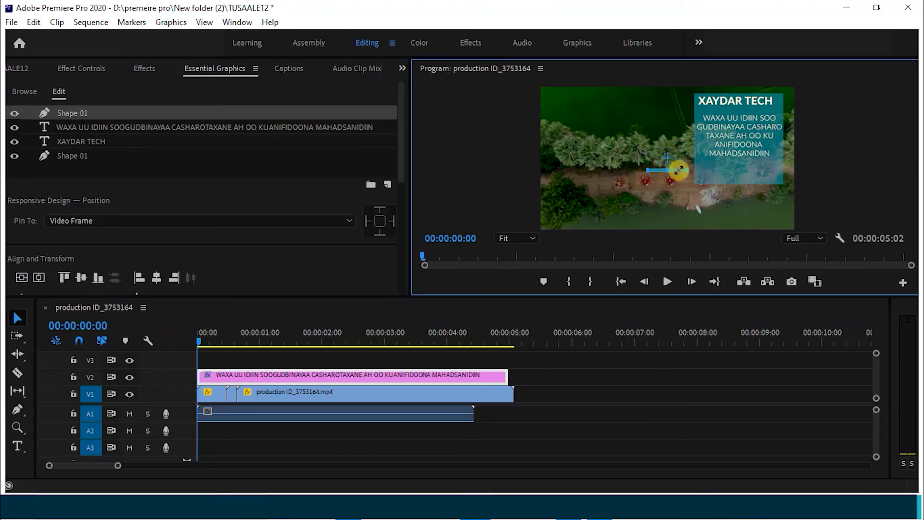
scroll(125, 173, "down", 3)
scroll(135, 174, "down", 3)
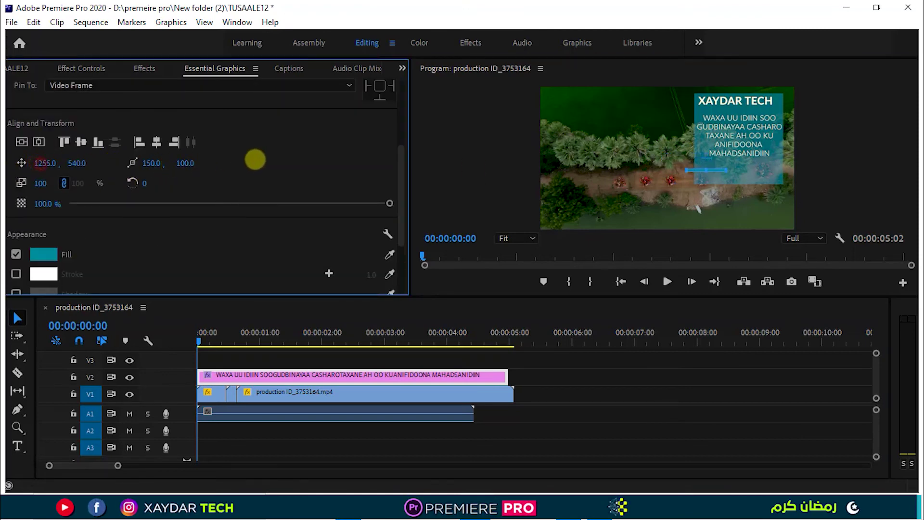
left_click_drag(255, 159, 412, 173)
scroll(113, 189, "down", 2)
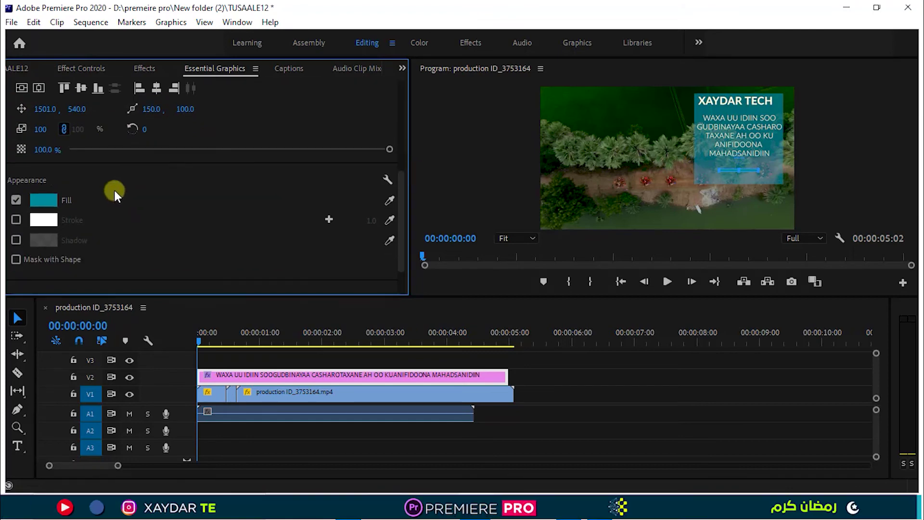
Step: Set the bar's fill colour to pure white (FFFFFF)
left_click(41, 200)
left_click_drag(338, 321, 303, 378)
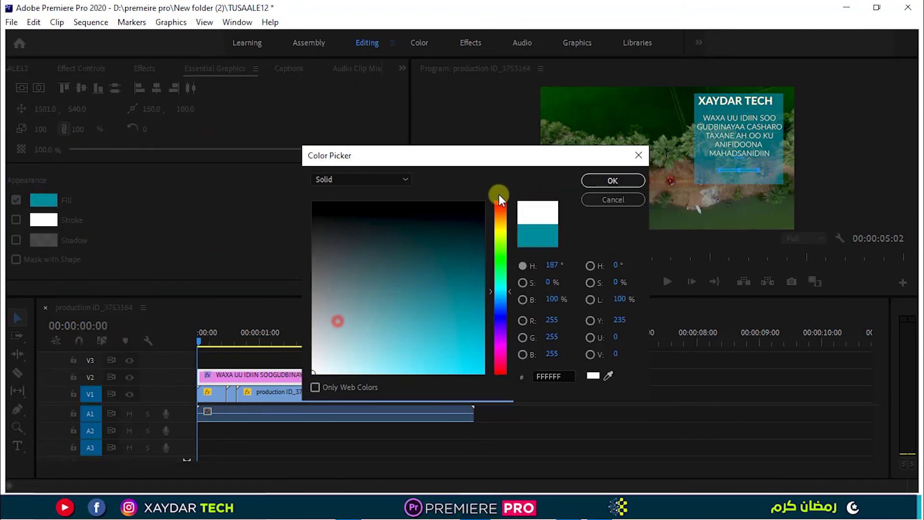
left_click(603, 181)
left_click(593, 391)
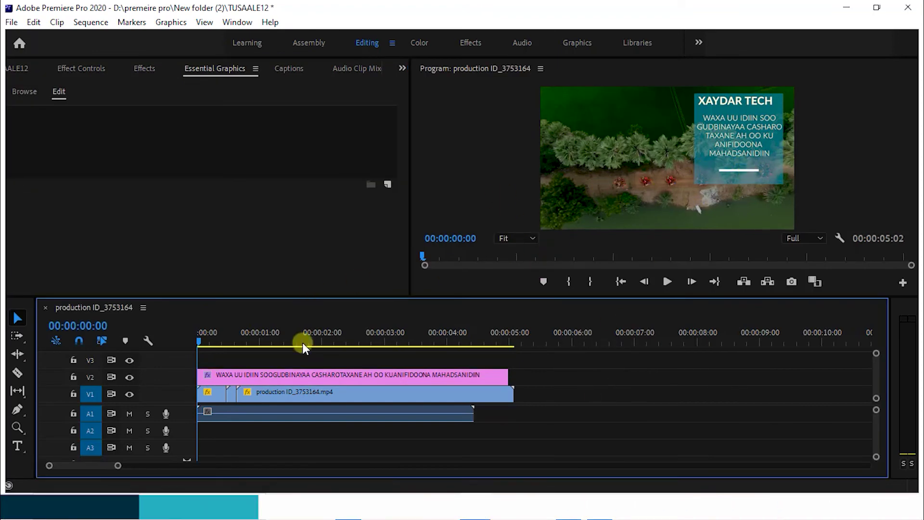
Step: Select the teal title graphic clip and nudge the XAYDAR TECH heading slightly right and down
left_click_drag(198, 341, 329, 318)
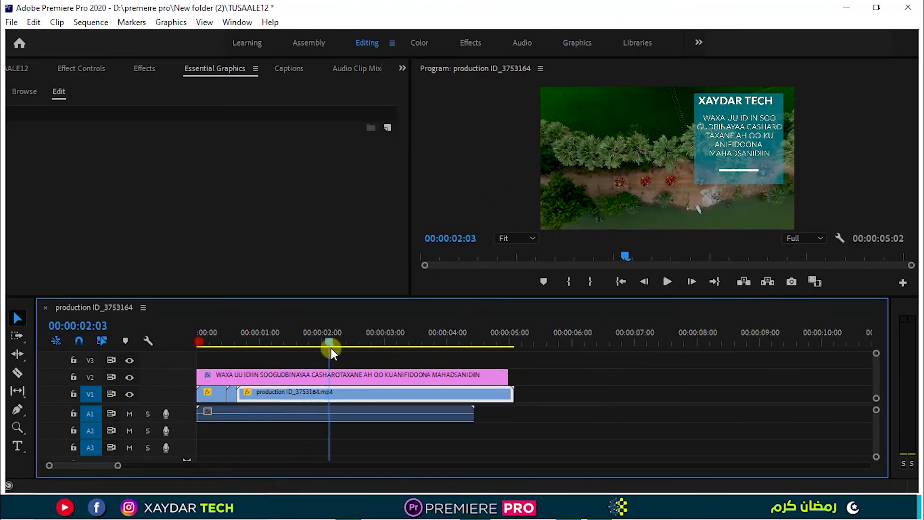
key("Home")
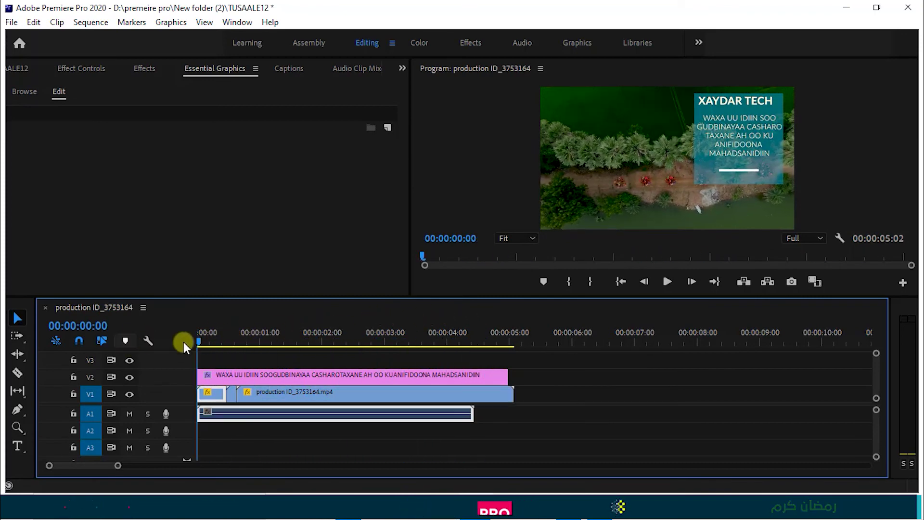
left_click(235, 380)
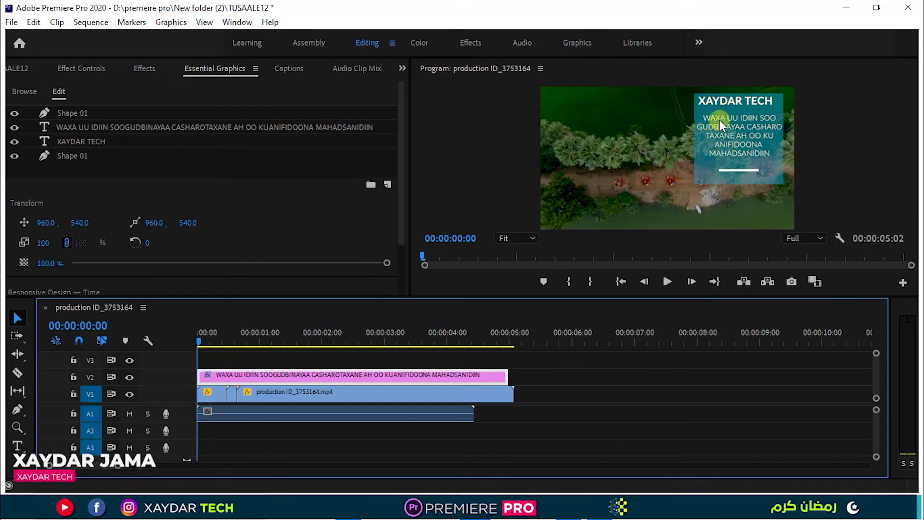
left_click(733, 100)
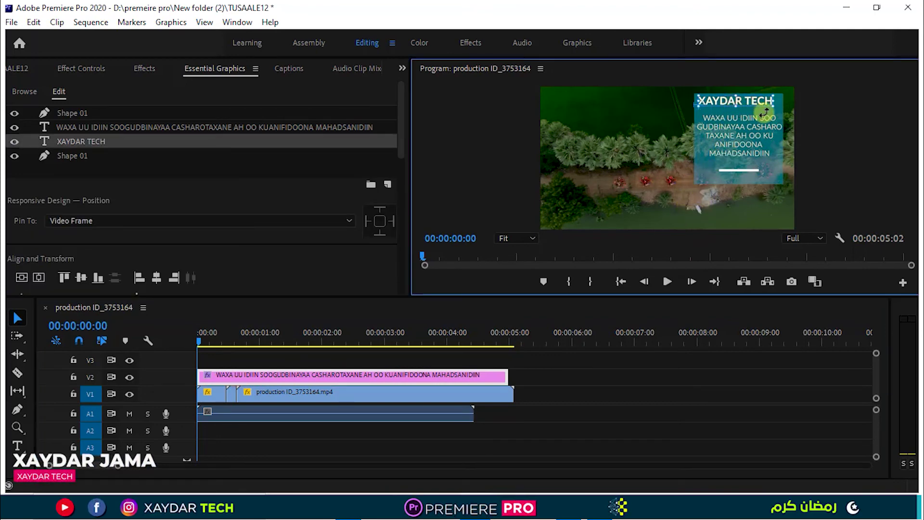
key("Right")
key("Right")
key("Right")
key("Right")
key("Right")
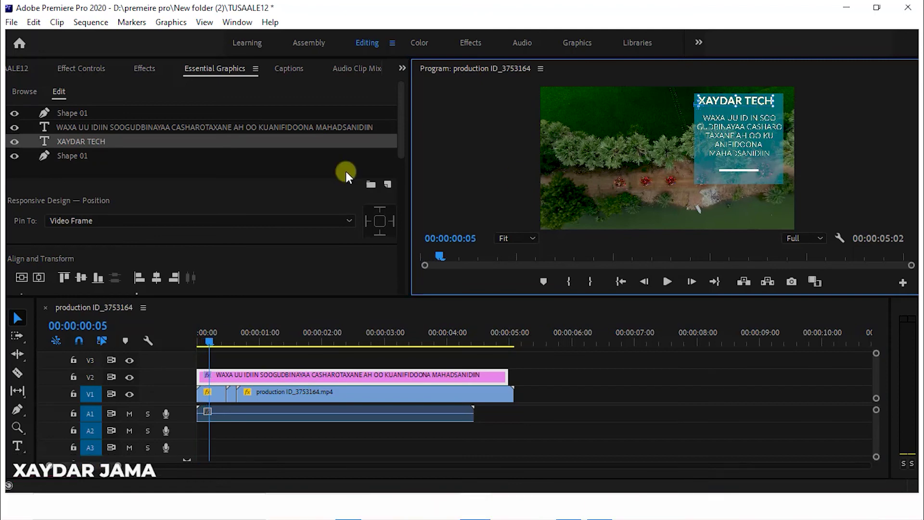
left_click_drag(729, 99, 730, 101)
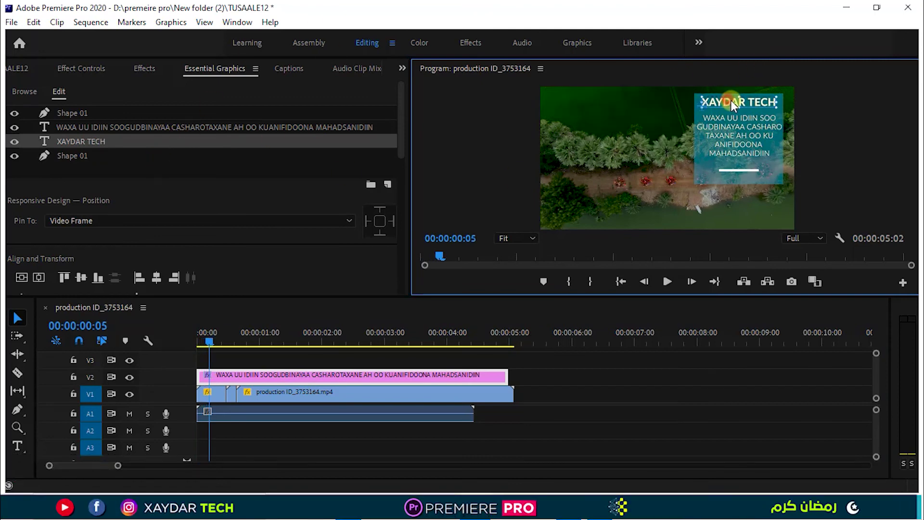
Step: Drag the teal box's bottom edge further down, then return the playhead to the start
left_click(742, 182)
left_click_drag(741, 185, 729, 208)
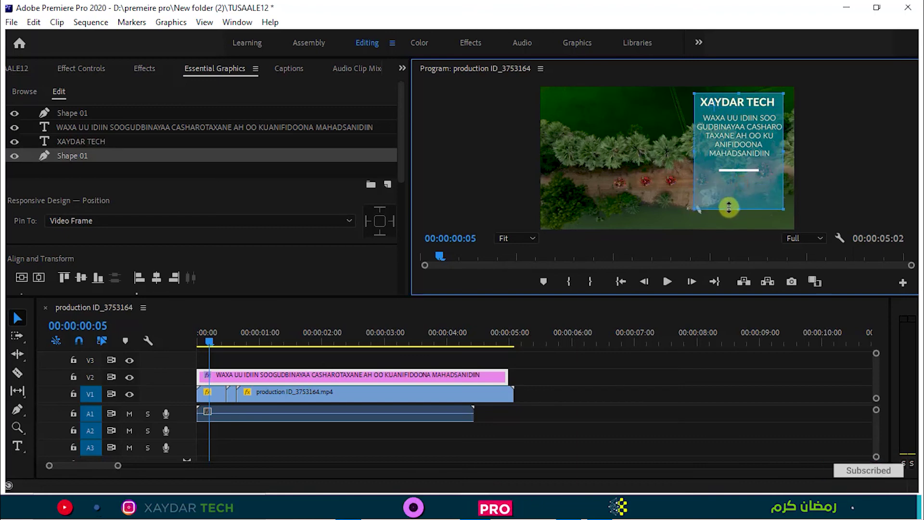
left_click(738, 169)
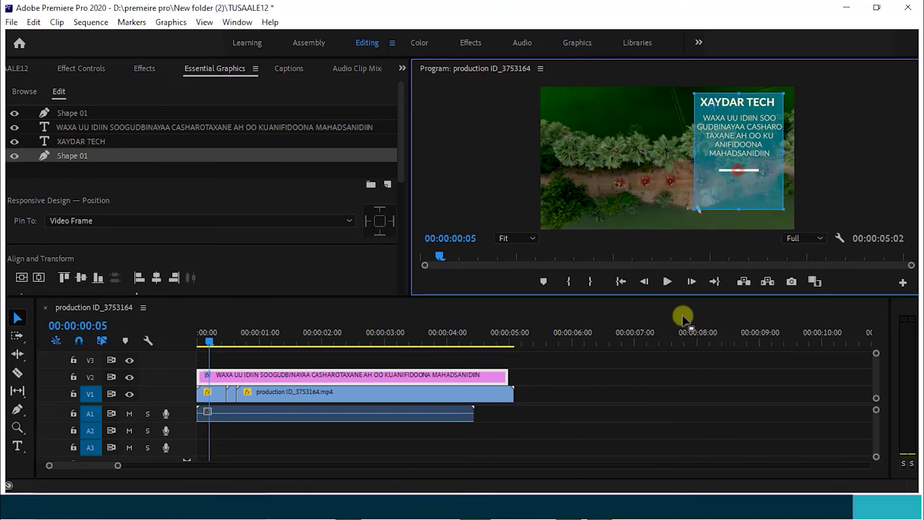
left_click(626, 386)
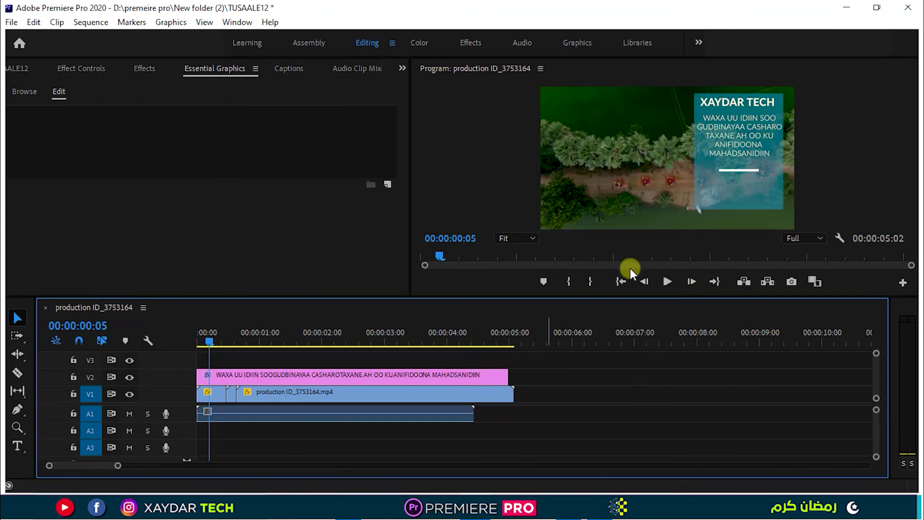
left_click(259, 377)
left_click_drag(213, 340, 186, 346)
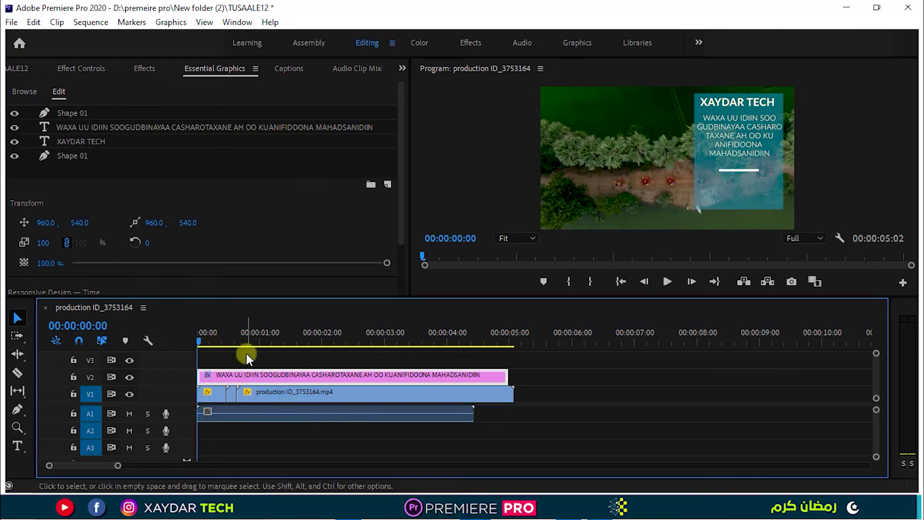
Step: Keyframe Position so the card starts off-screen right at X 1828 and slides in by about 0:20
left_click(85, 73)
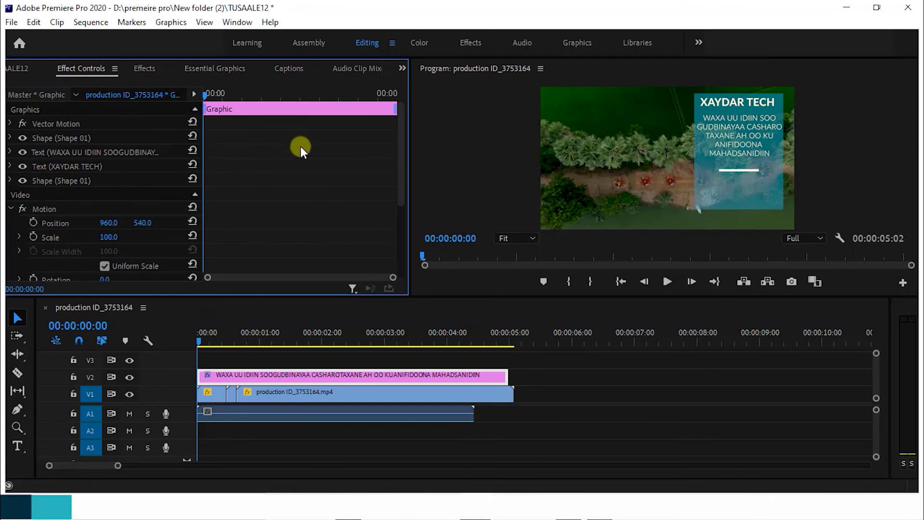
left_click_drag(404, 161, 409, 192)
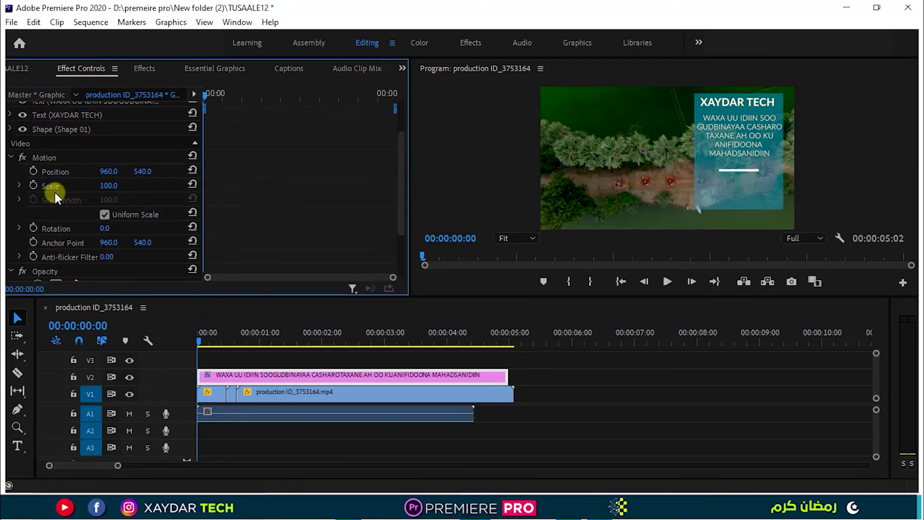
left_click(34, 172)
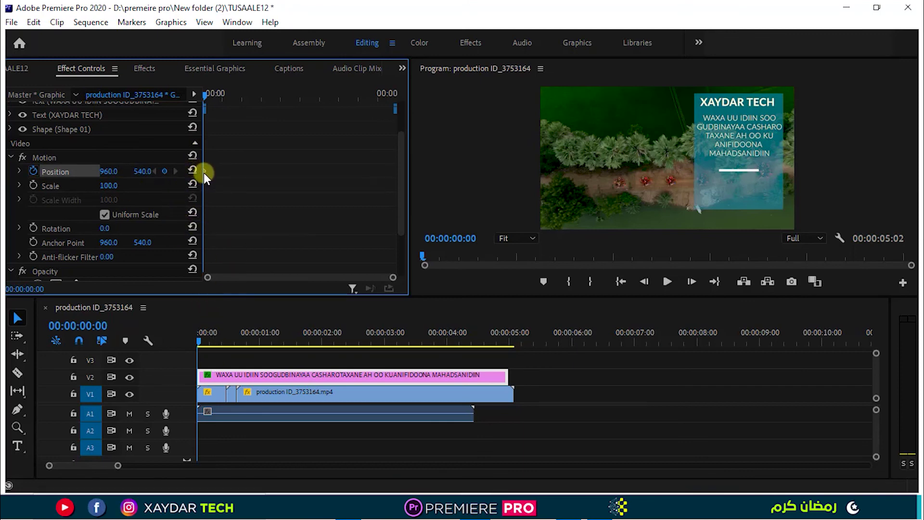
mouse_move(204, 172)
left_mouse_down()
mouse_move(234, 182)
mouse_move(228, 176)
left_mouse_up()
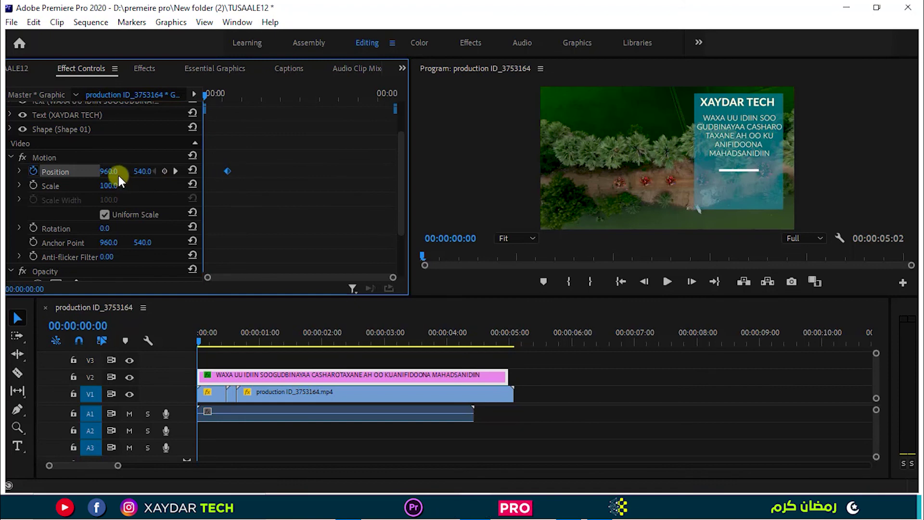
left_click_drag(109, 172, 700, 174)
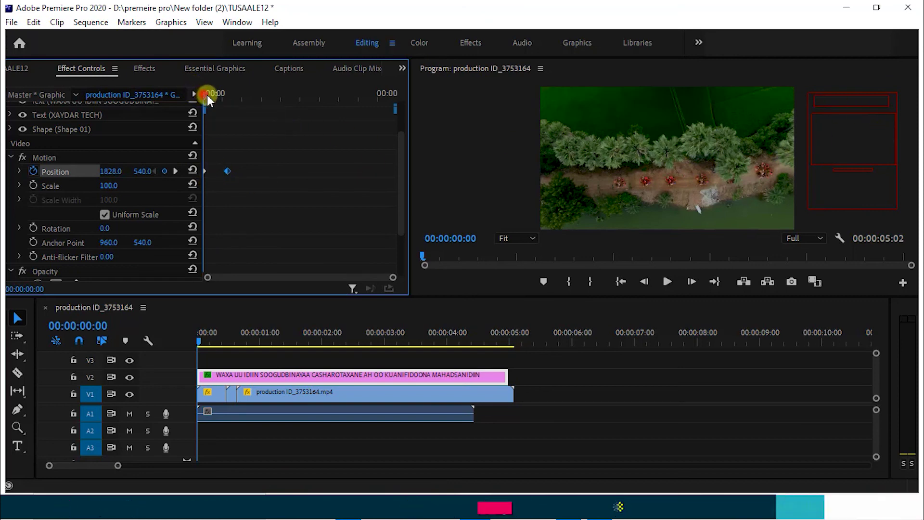
mouse_move(204, 94)
left_mouse_down()
mouse_move(217, 98)
mouse_move(227, 85)
mouse_move(193, 100)
left_mouse_up()
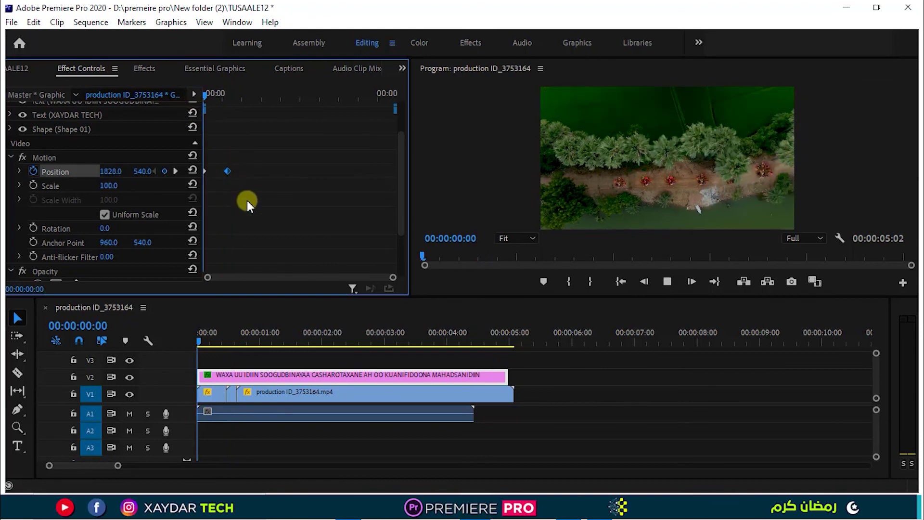
key("space")
Step: Add a Position keyframe holding the card at 960 at 2:00, then set X to 1818 at 3:00
key("space")
key("space")
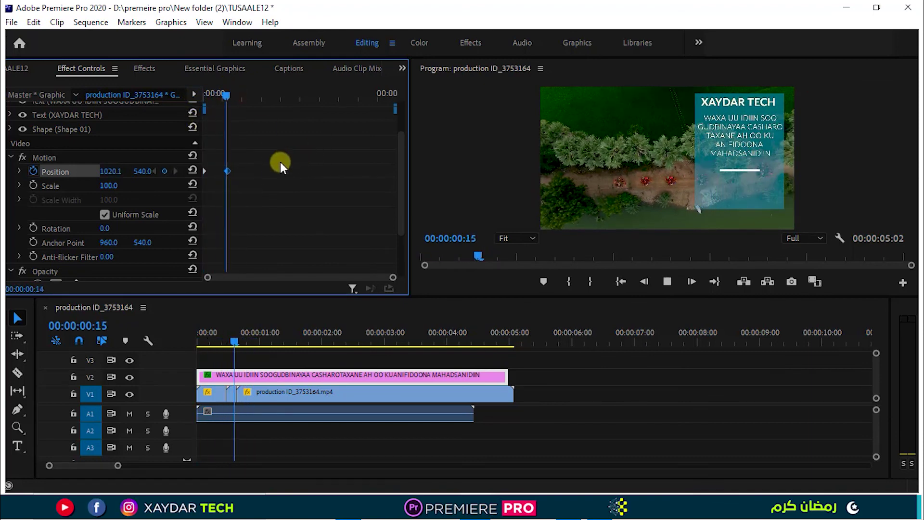
left_click_drag(237, 94, 201, 112)
key("space")
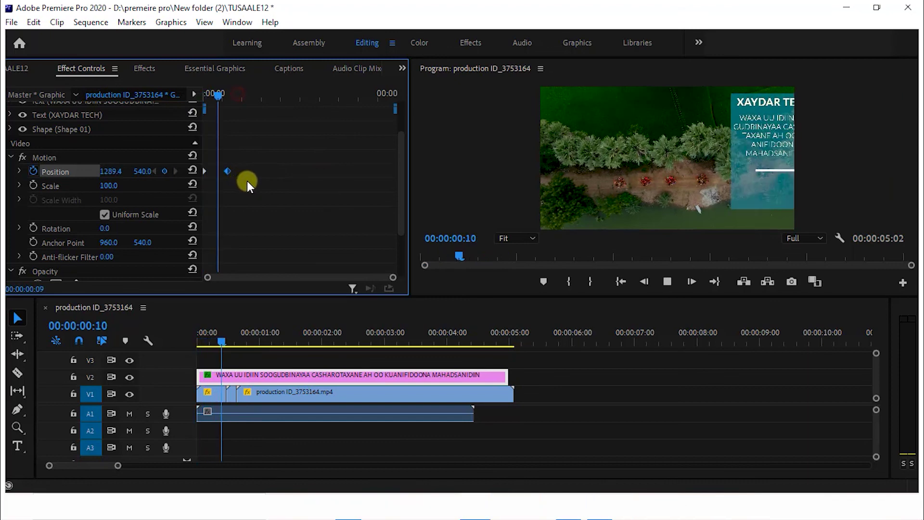
key("space")
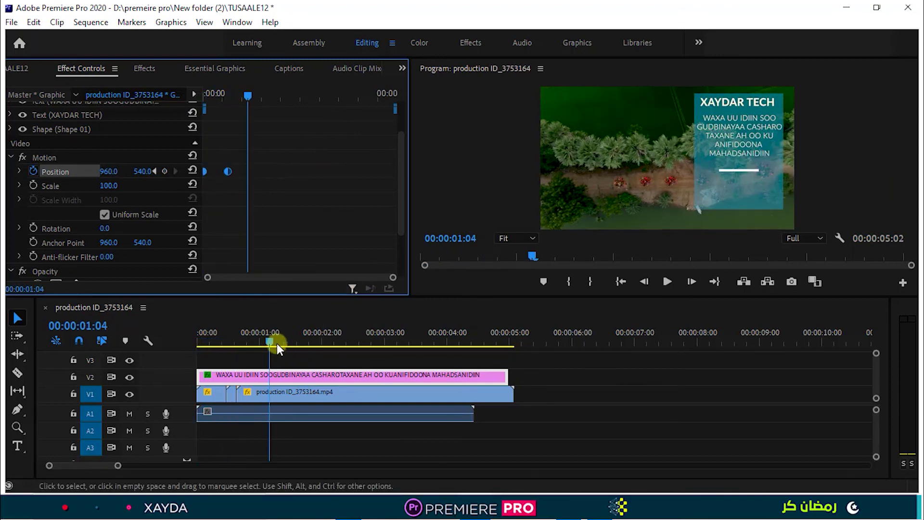
left_click(270, 339)
key("space")
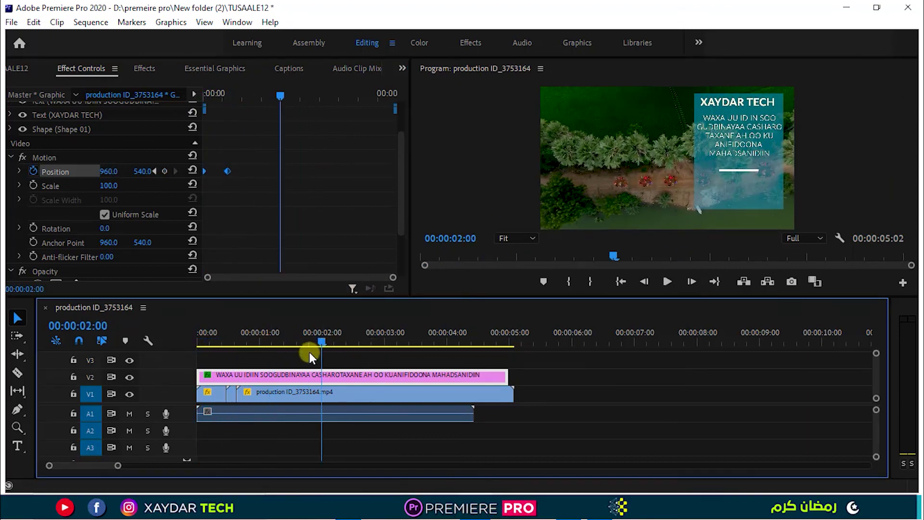
mouse_move(319, 345)
left_mouse_down()
mouse_move(356, 345)
mouse_move(319, 353)
left_mouse_up()
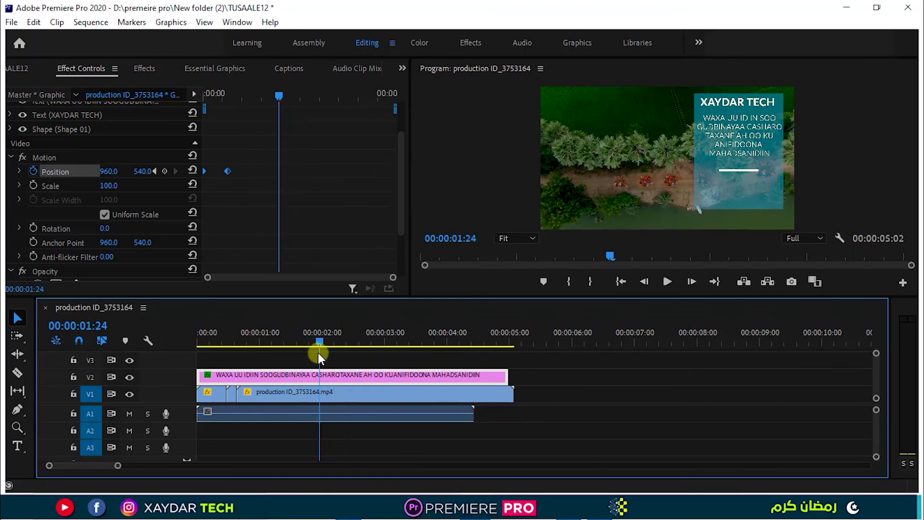
mouse_move(319, 339)
left_mouse_down()
mouse_move(311, 345)
mouse_move(321, 343)
left_mouse_up()
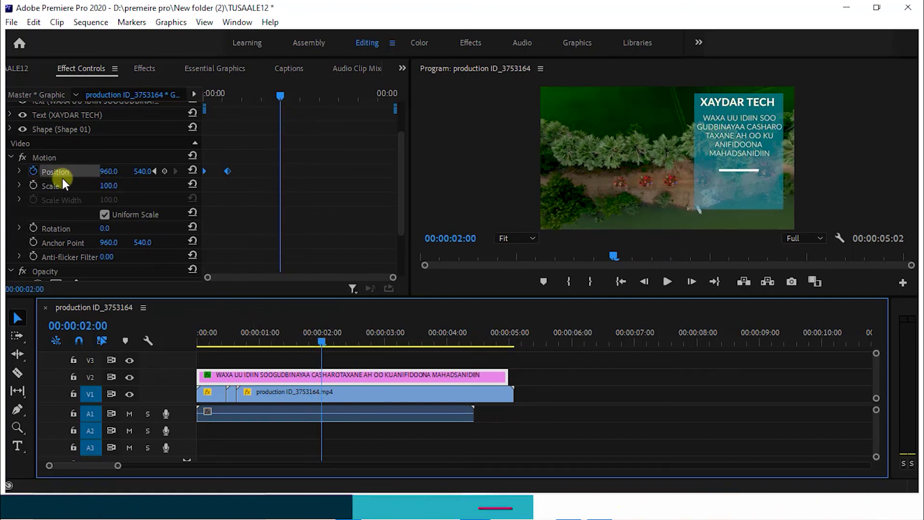
left_click(165, 171)
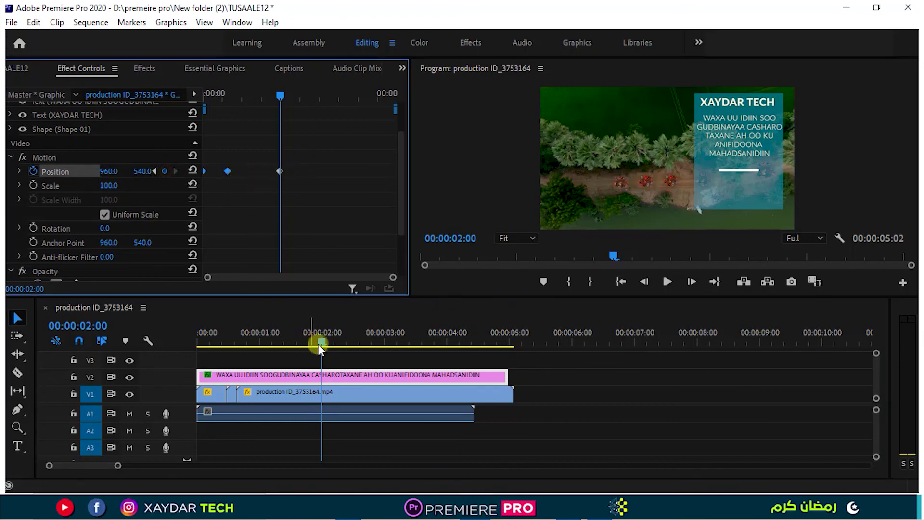
left_click_drag(322, 340, 385, 341)
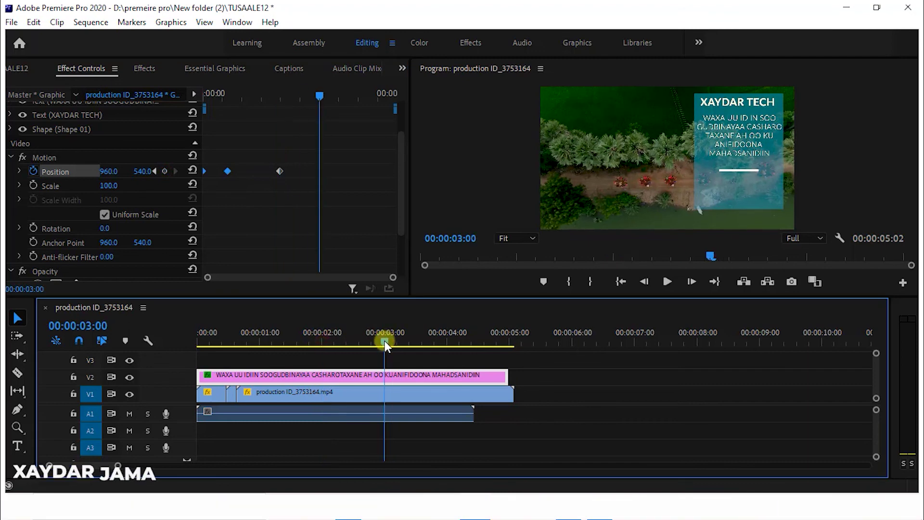
left_click_drag(110, 172, 693, 182)
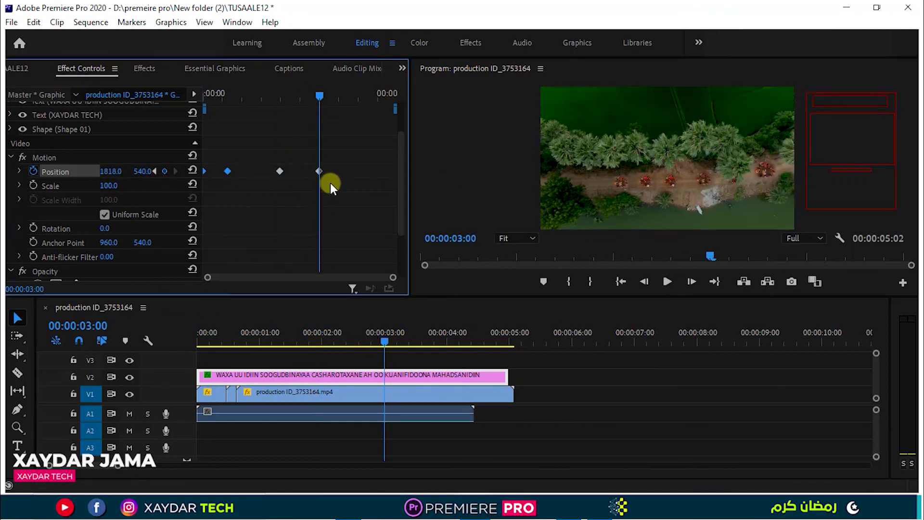
Step: Give the Position keyframes Auto Bezier temporal interpolation and preview the slide-in, hold and exit
right_click(226, 172)
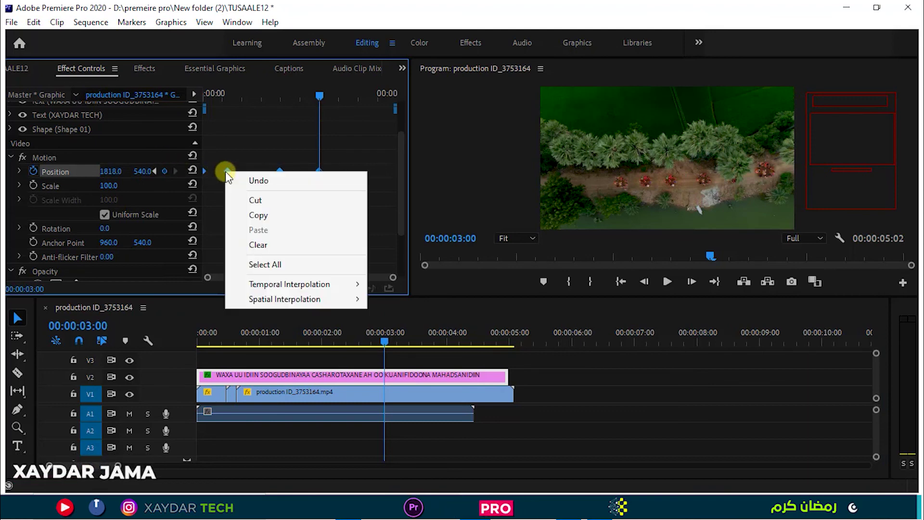
mouse_move(284, 285)
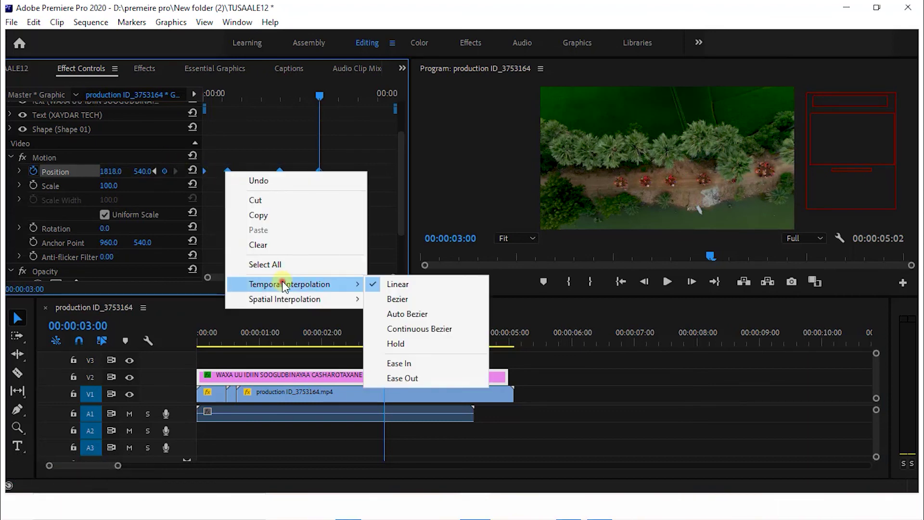
left_click(418, 313)
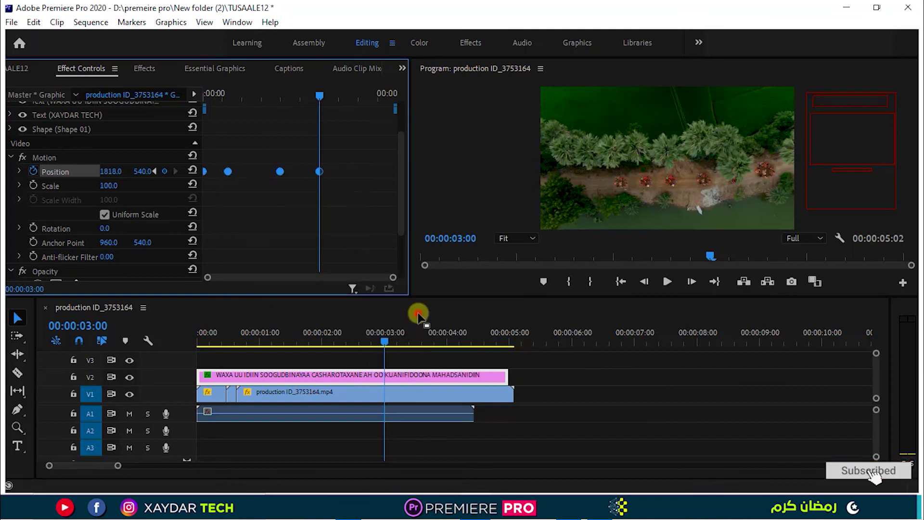
left_click_drag(314, 96, 177, 137)
key("space")
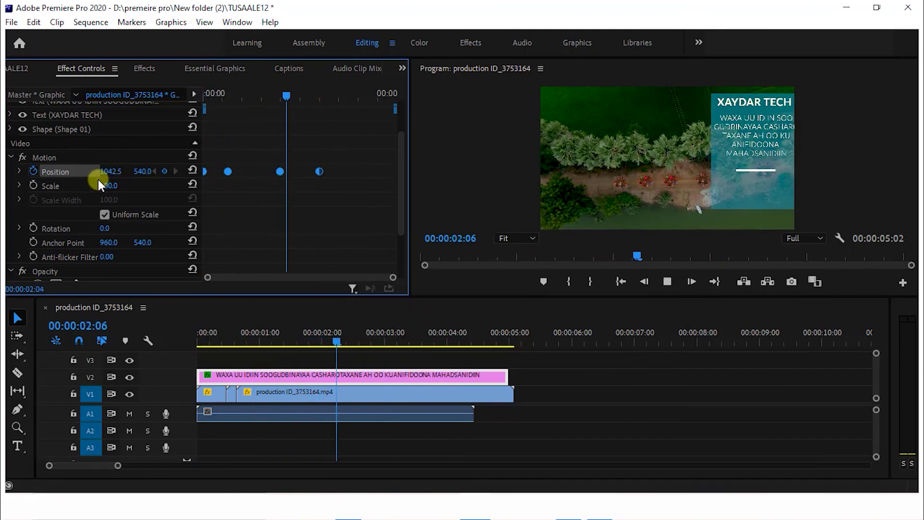
key("space")
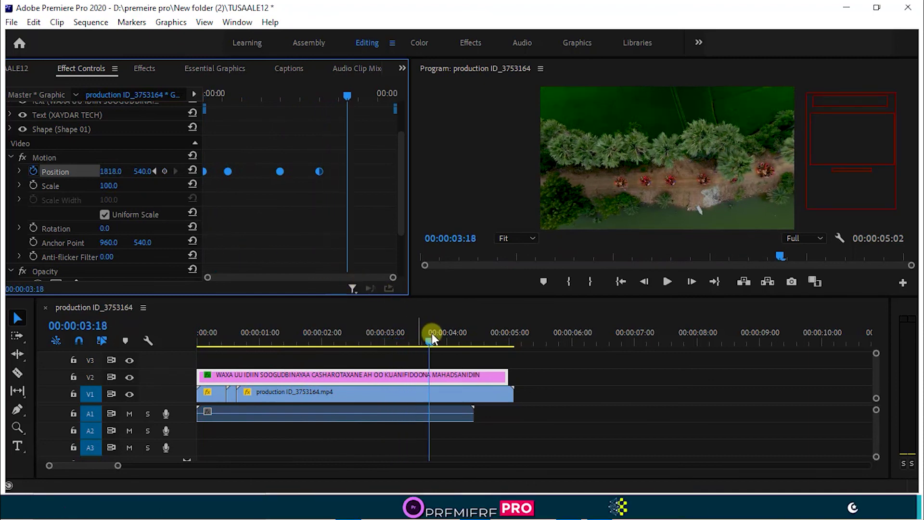
left_click_drag(429, 342, 225, 372)
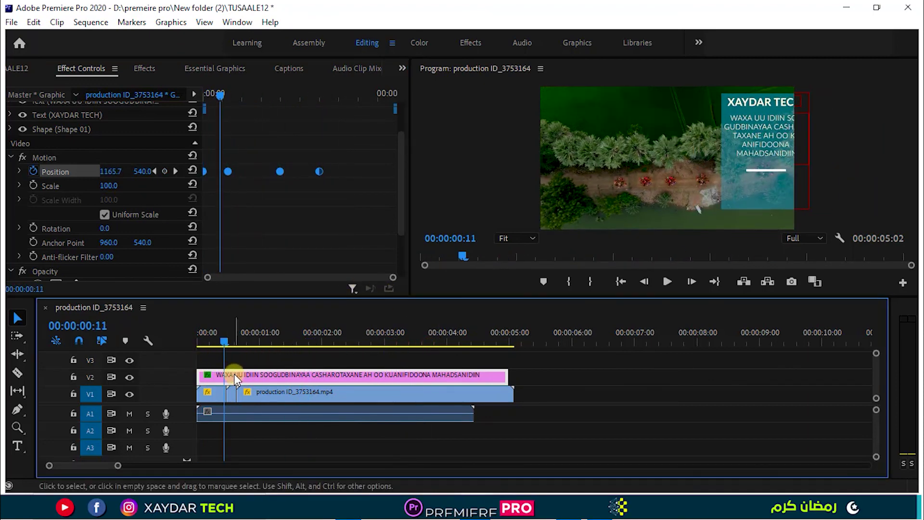